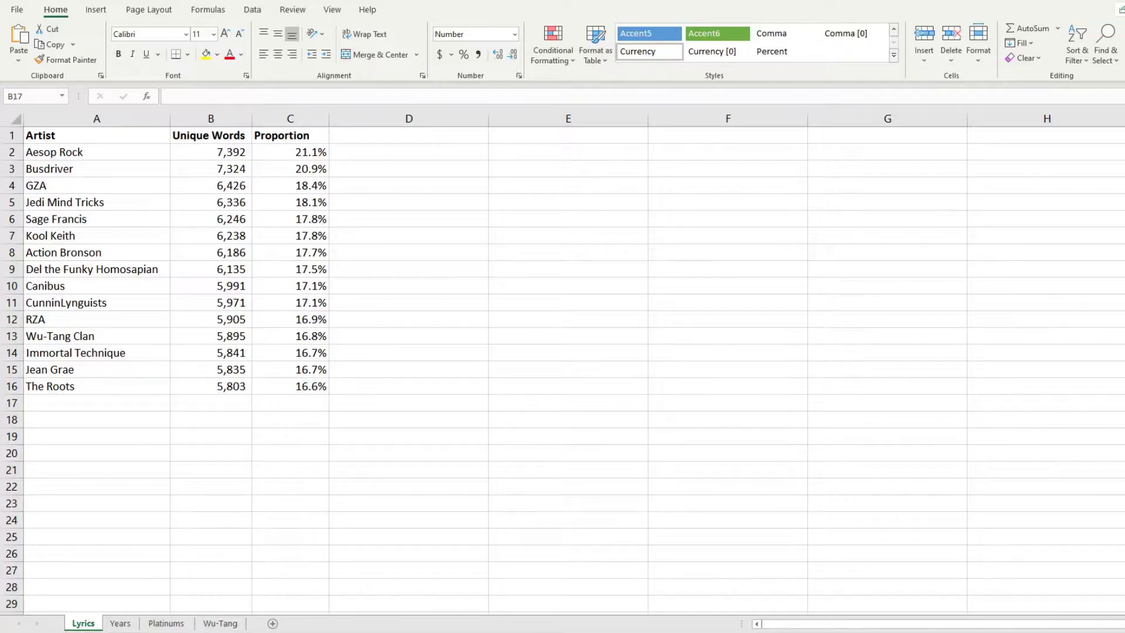
Check the number format settings of the unique word counts in B2:B16.
click(231, 405)
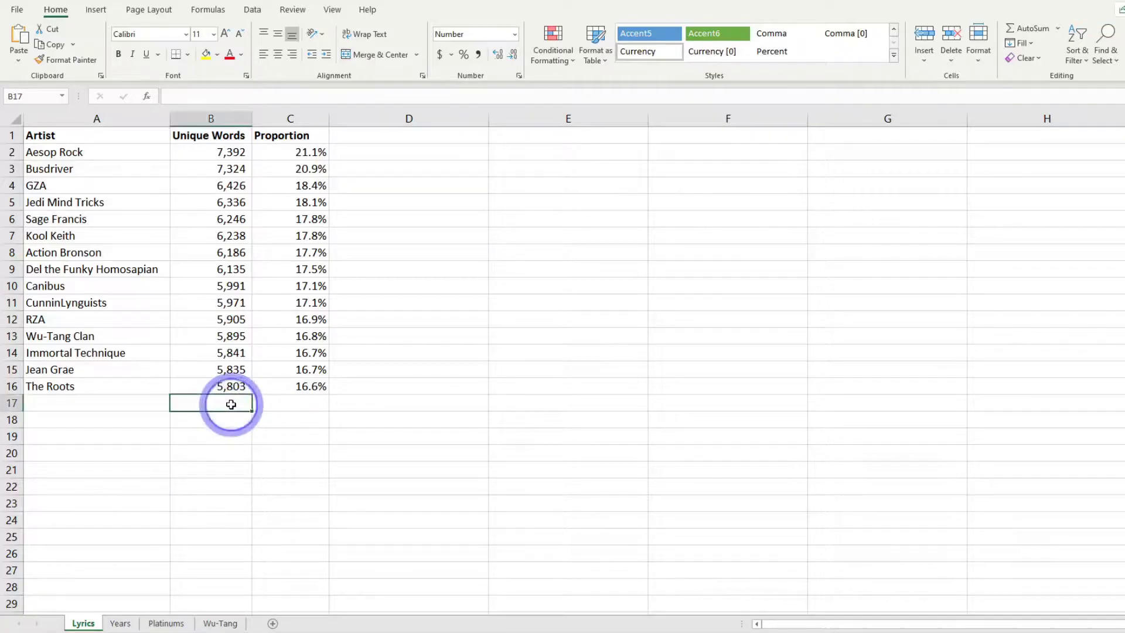
drag(229, 156, 234, 389)
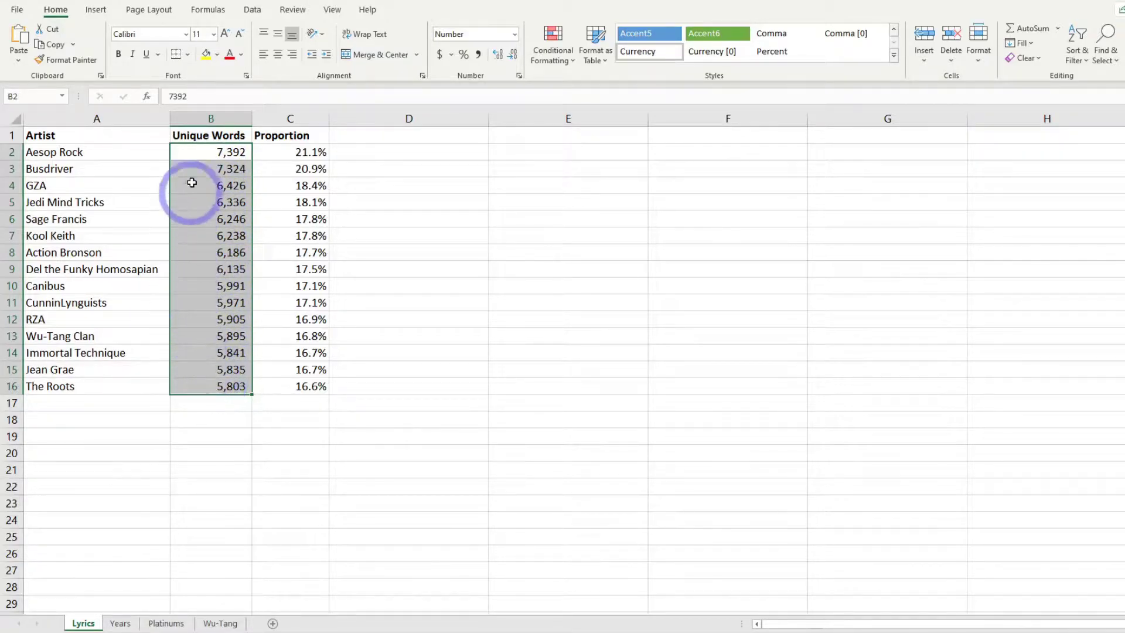
click(518, 75)
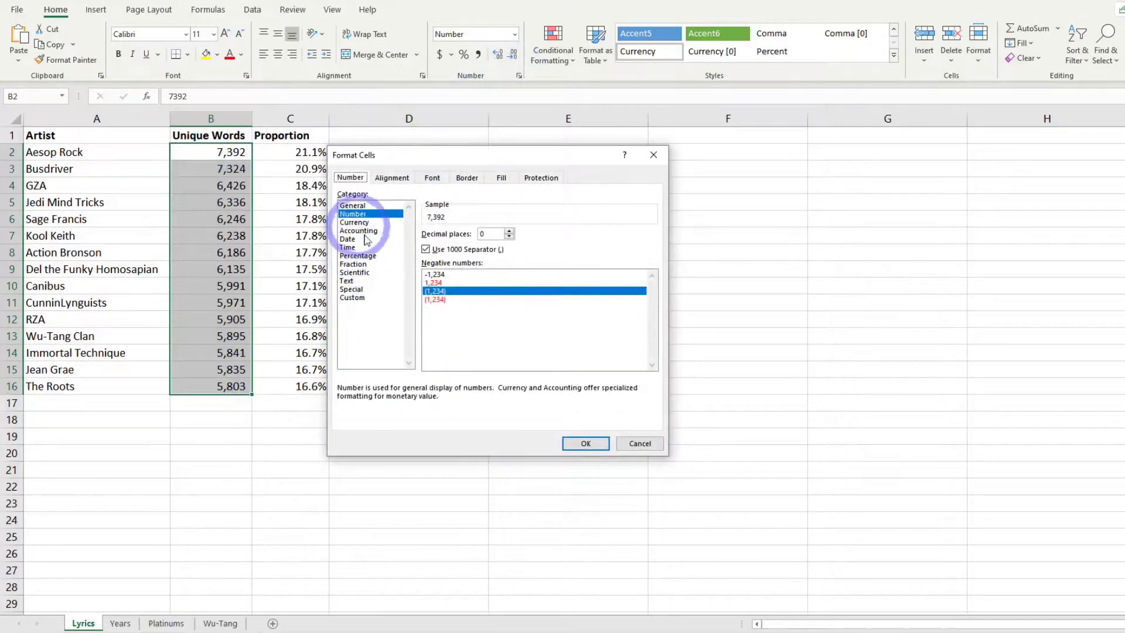
click(597, 448)
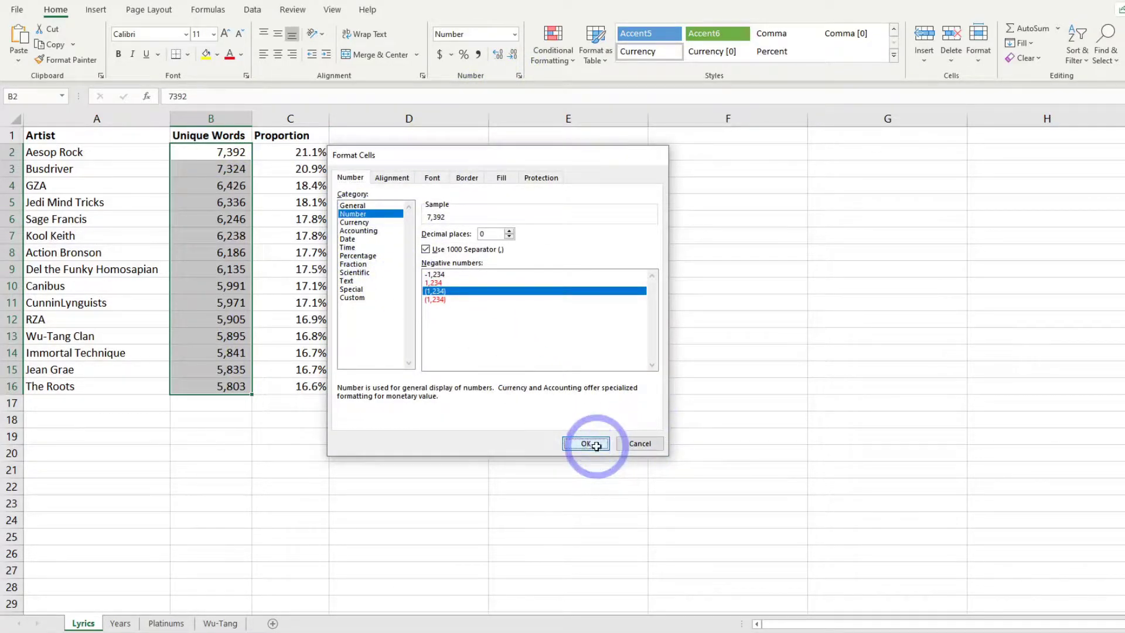
Calculate the average of the unique word counts B2:B16 in B17 with the AVERAGE function.
click(228, 403)
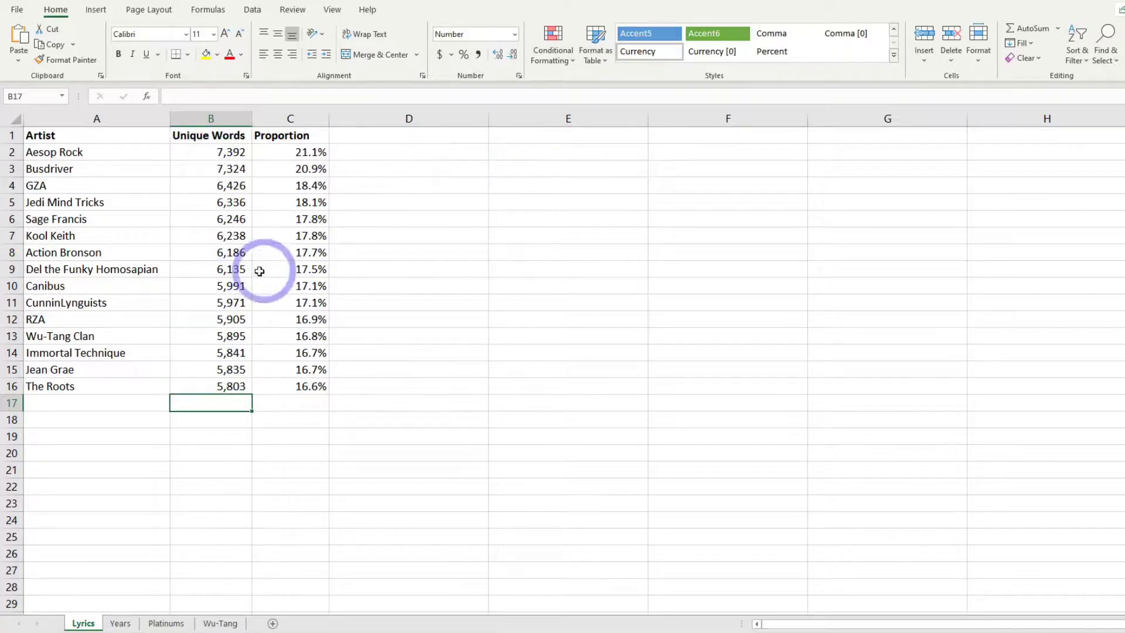
drag(232, 151, 234, 388)
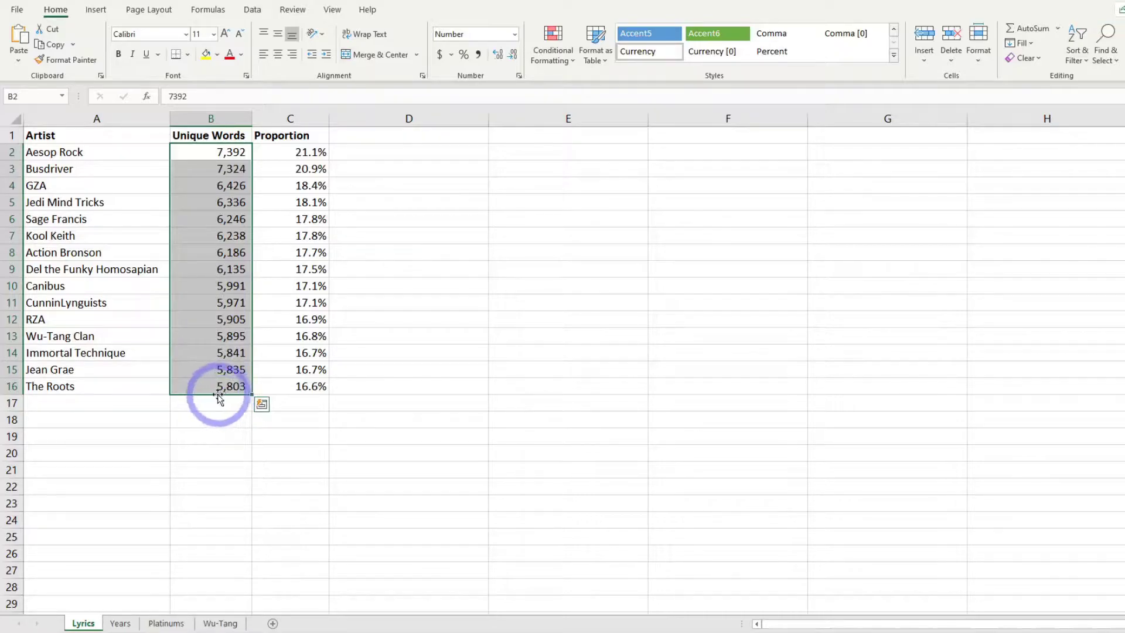
click(230, 406)
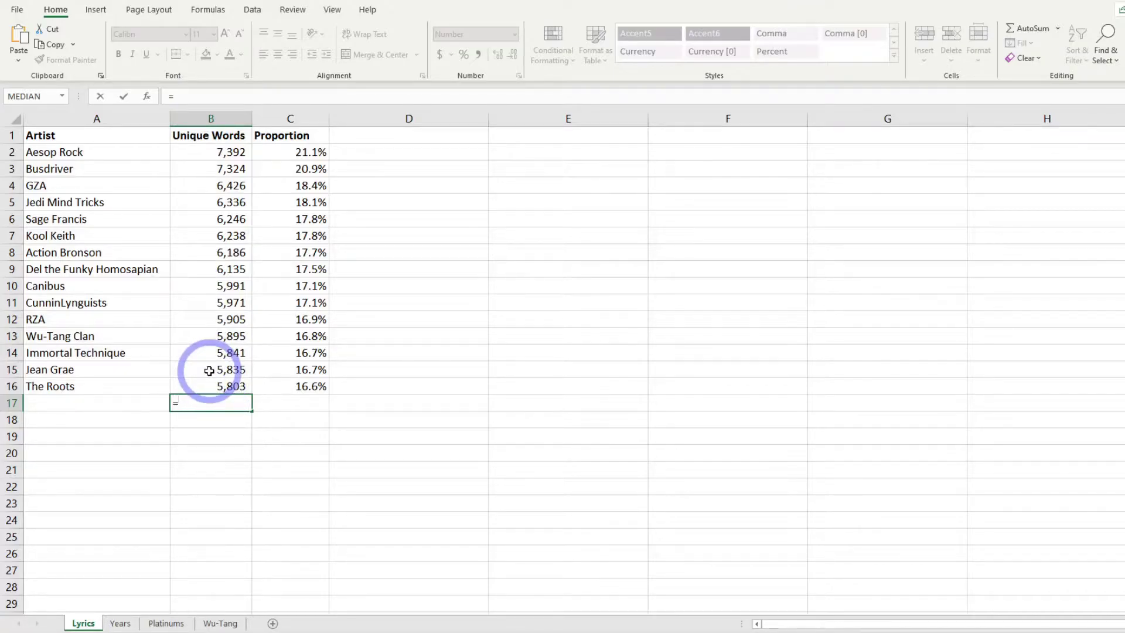
text(AVERAGE()
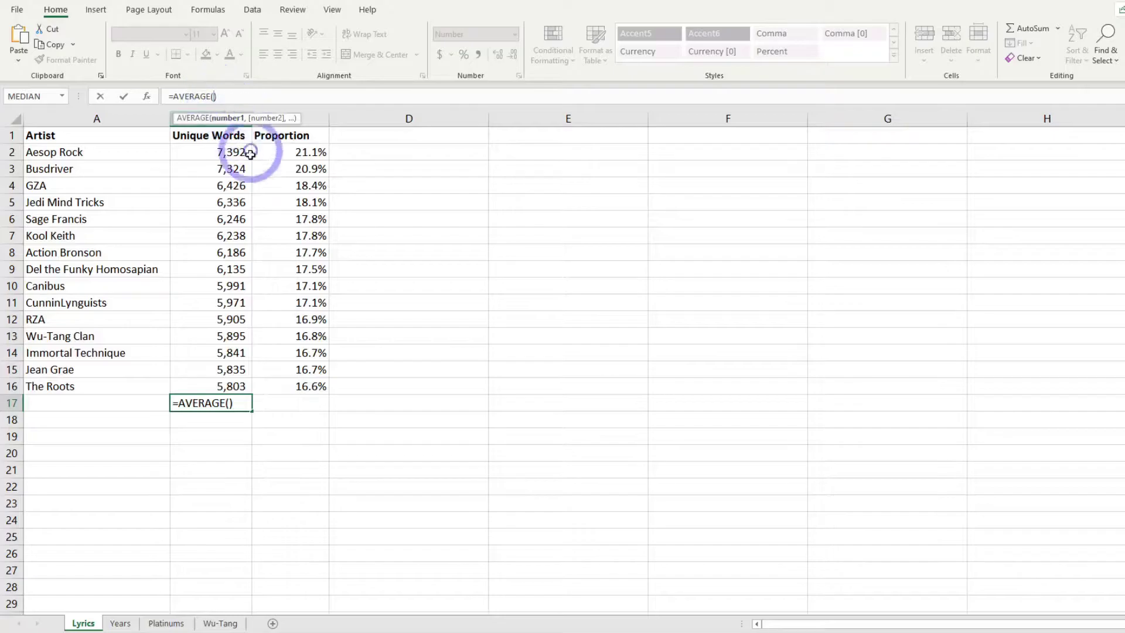
drag(232, 155, 231, 394)
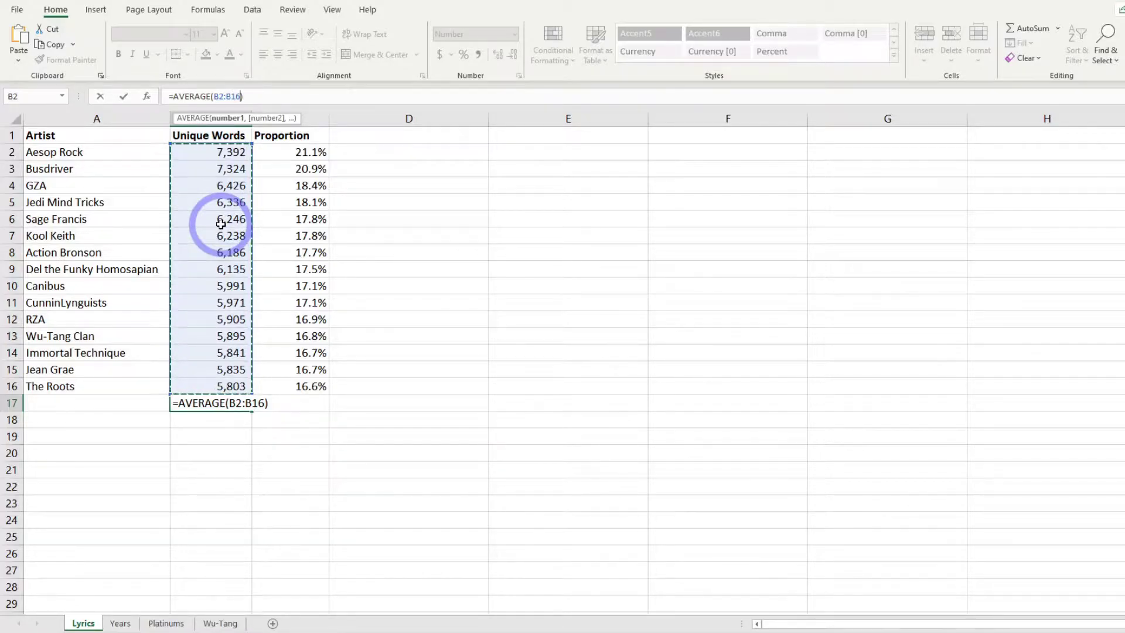
key(Return)
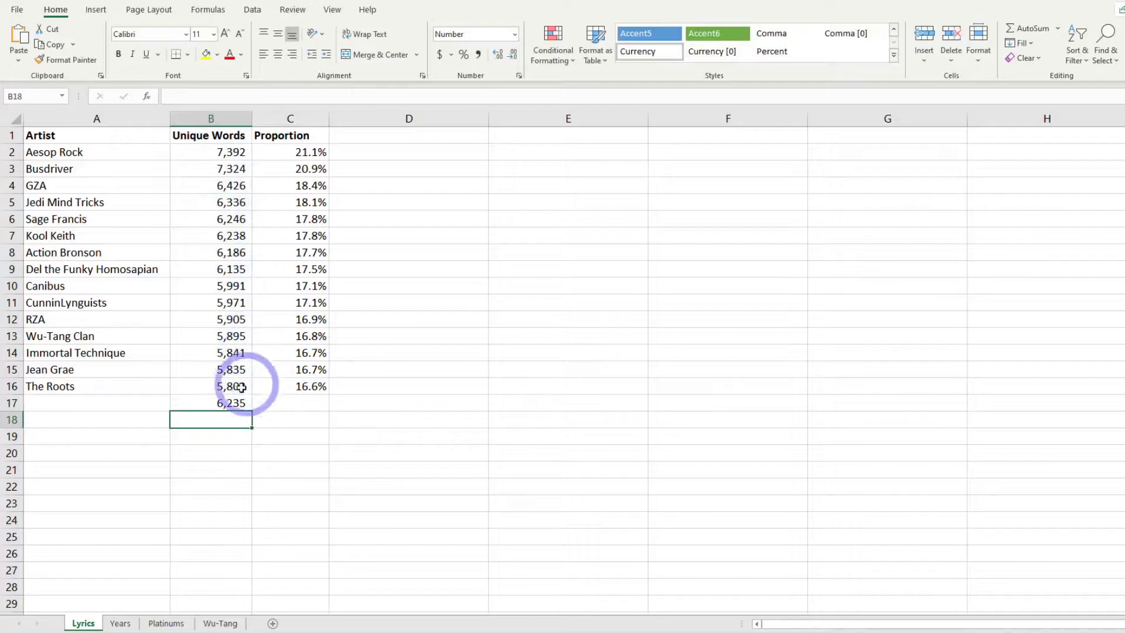
Examine the function name in the AVERAGE formula in B17 and cancel the accidental edit.
click(226, 402)
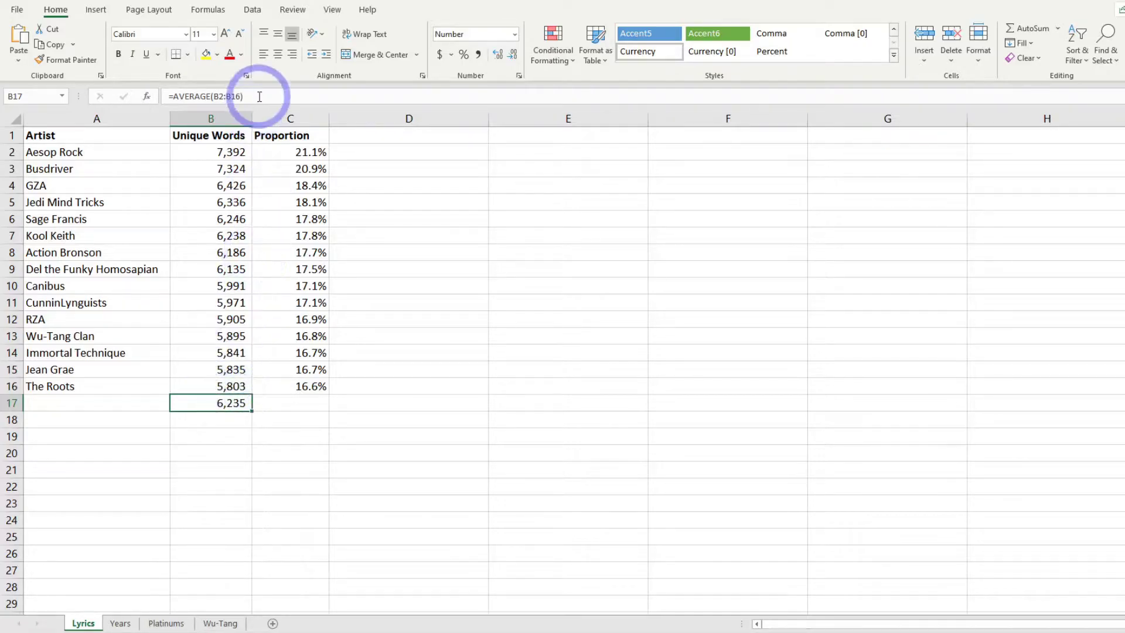
click(211, 98)
drag(211, 98, 173, 96)
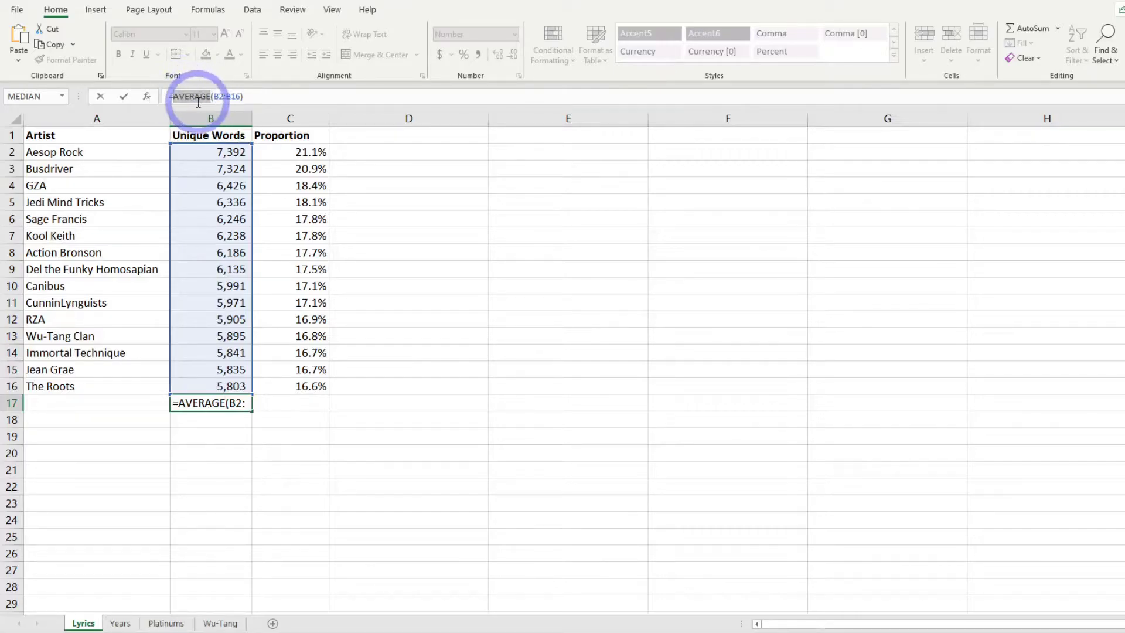
click(225, 420)
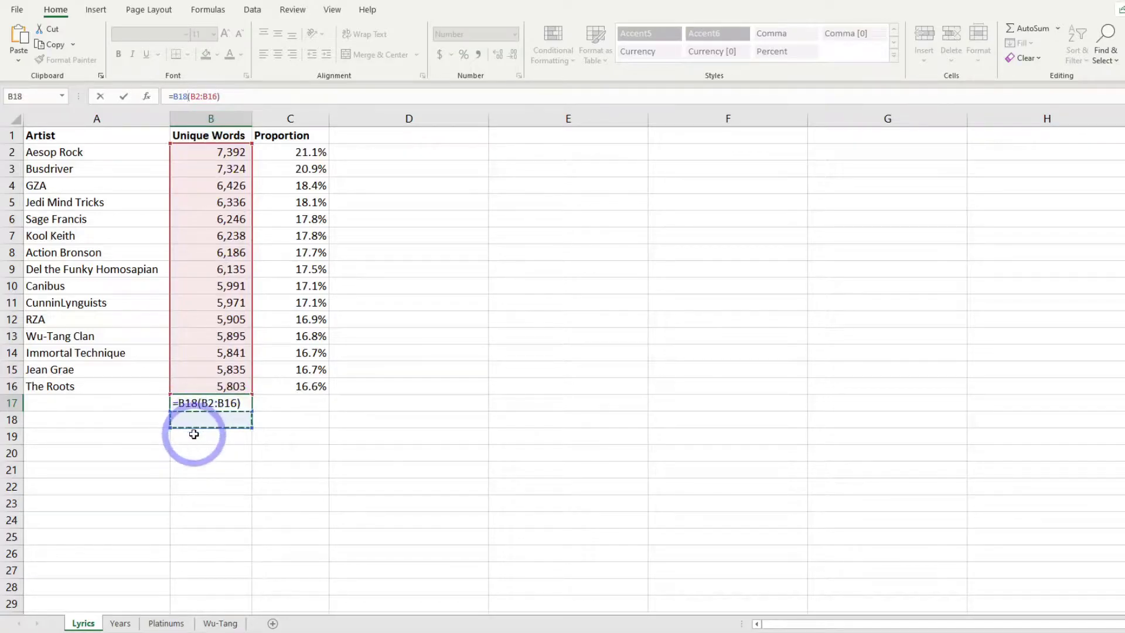
key(Escape)
Add a right-aligned "Average" label in A17 and make both the label and the average value in B17 bold.
click(159, 401)
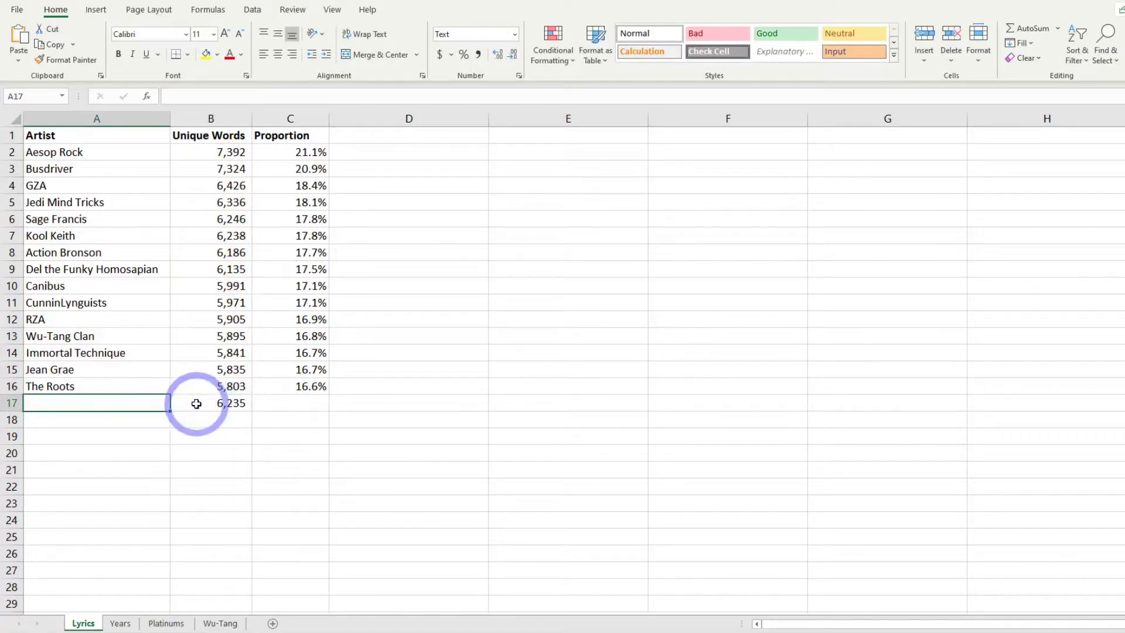
text(Average)
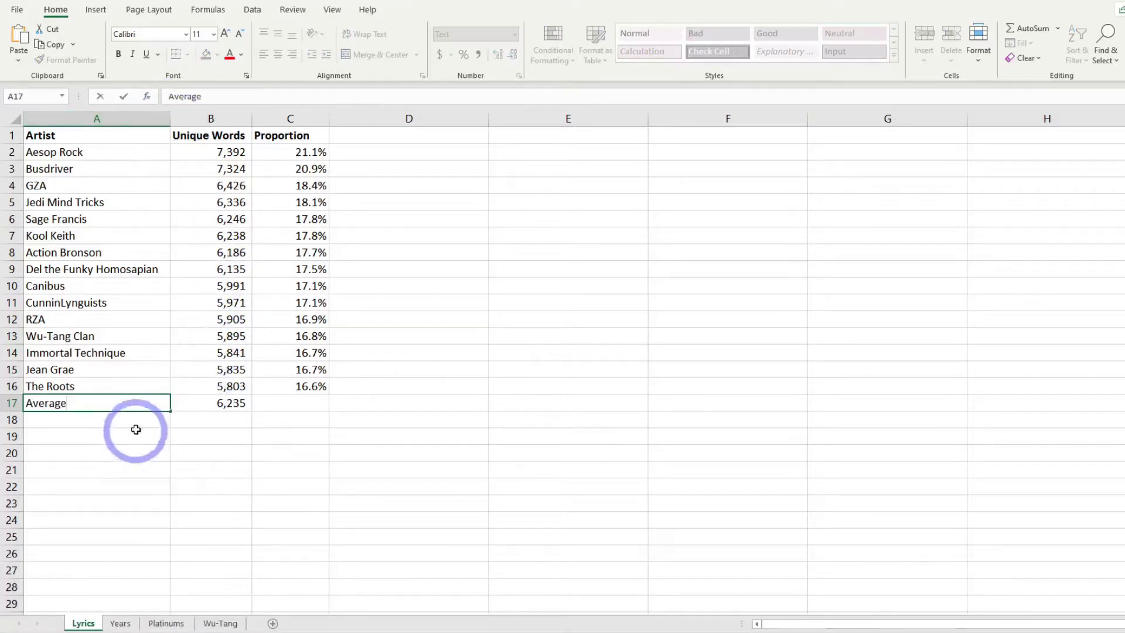
key(ctrl+Return)
click(292, 55)
key(ctrl+b)
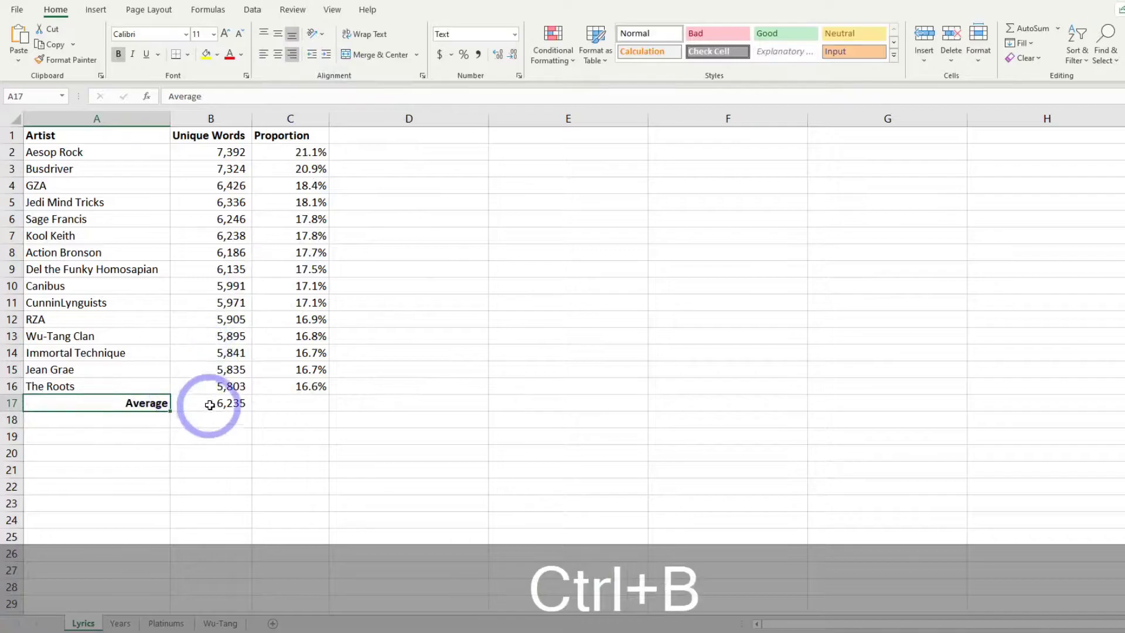
click(208, 404)
key(ctrl+b)
click(224, 423)
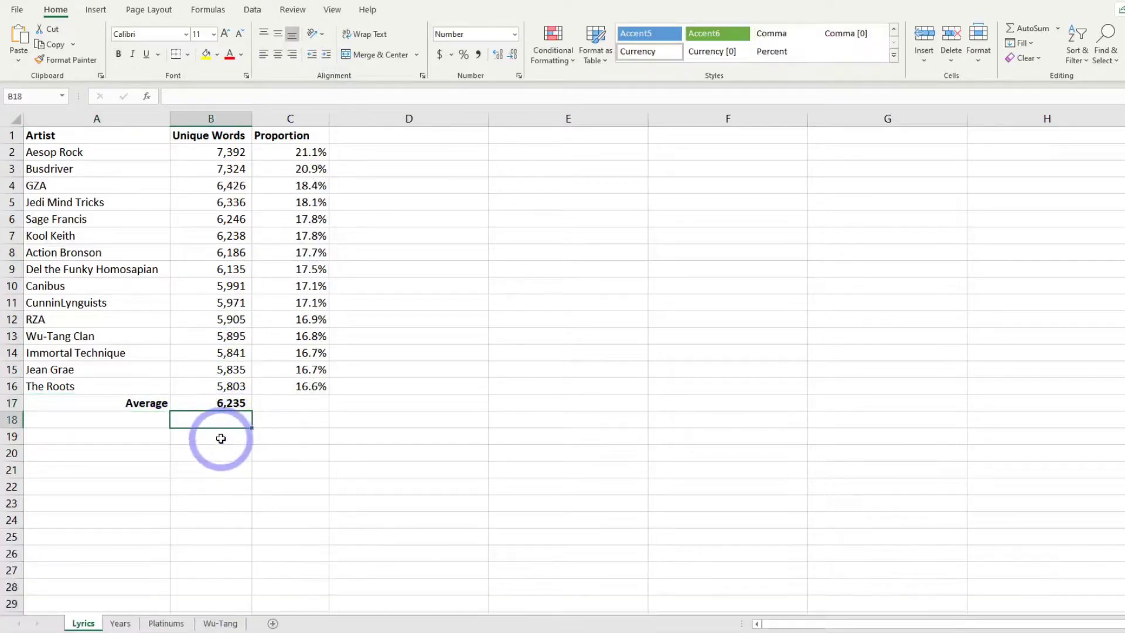
Calculate the median of the unique word counts B2:B16 in B18 with the MEDIAN function.
click(144, 421)
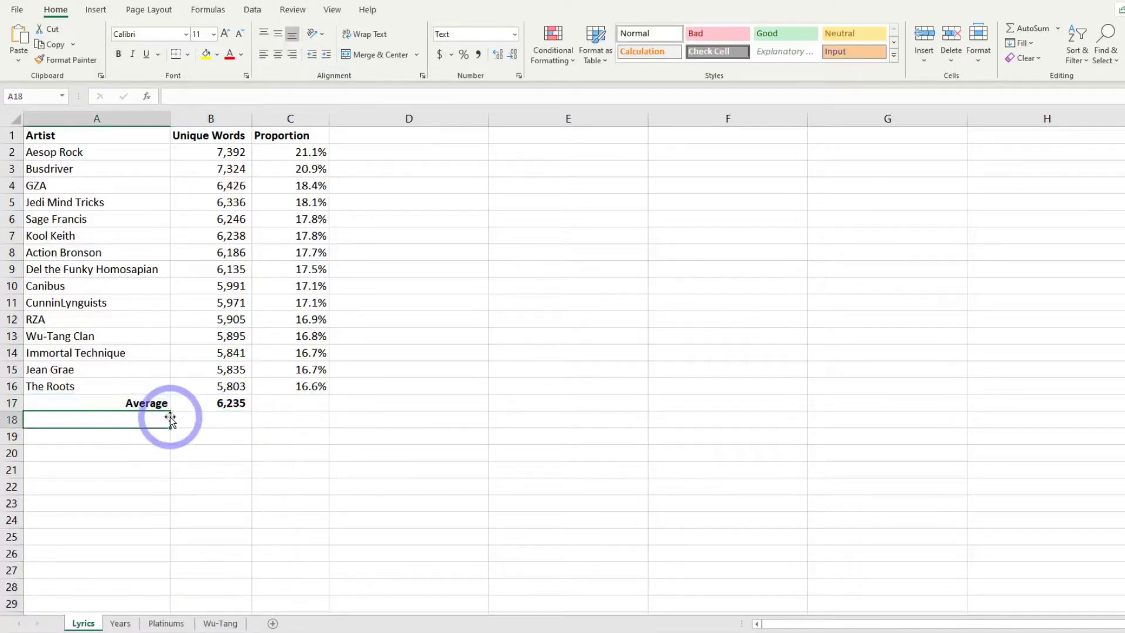
click(199, 423)
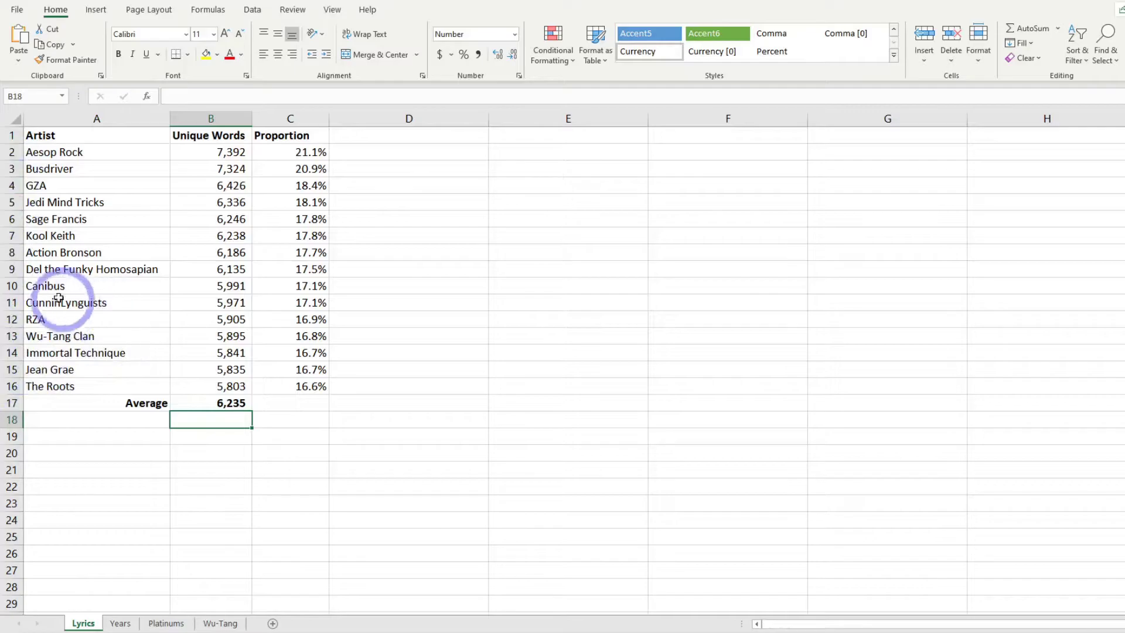
click(10, 252)
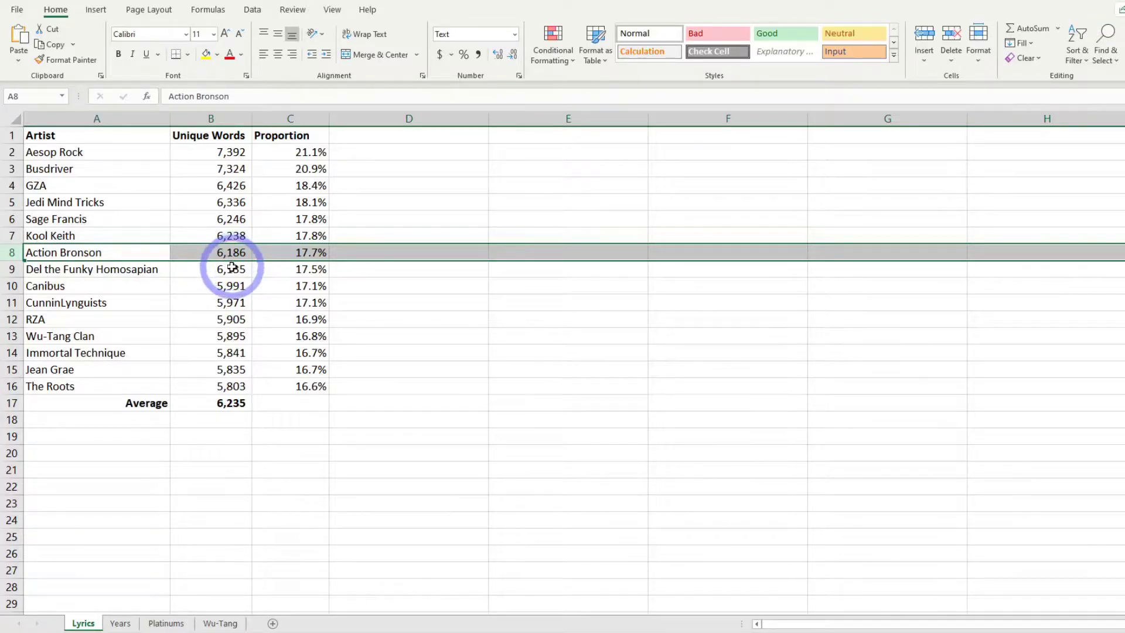
click(202, 423)
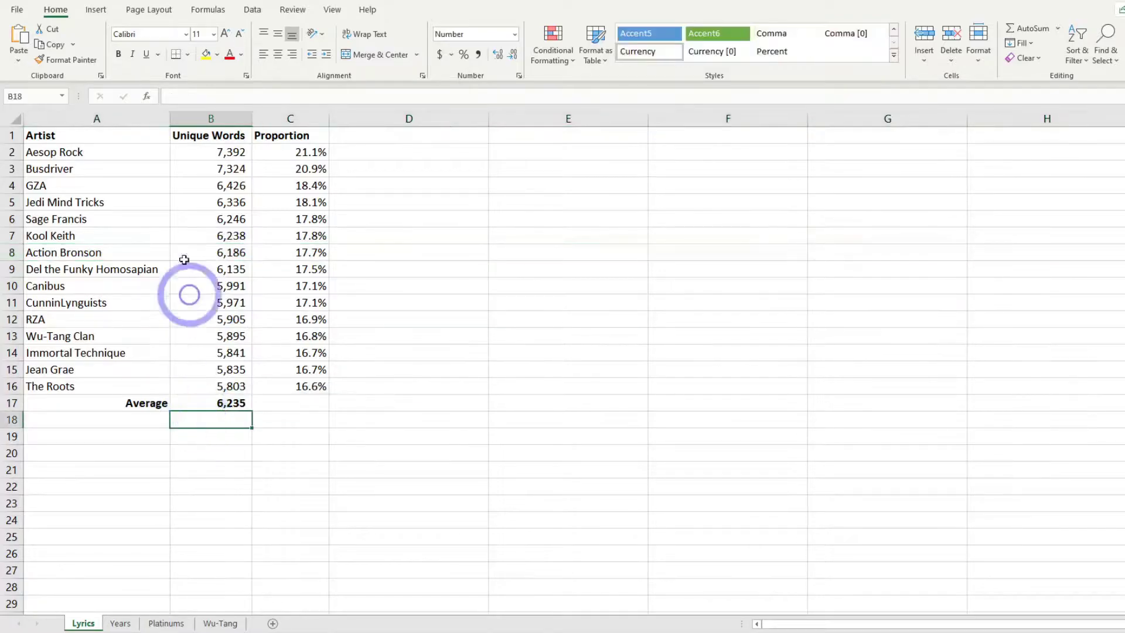
click(203, 101)
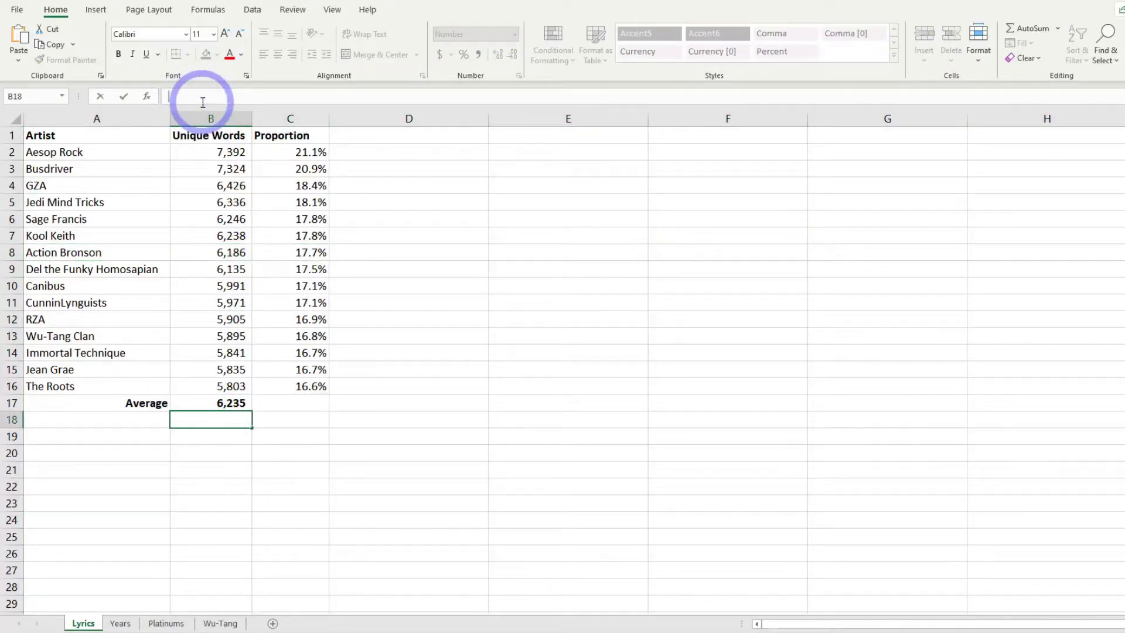
text(=MEDIAN)
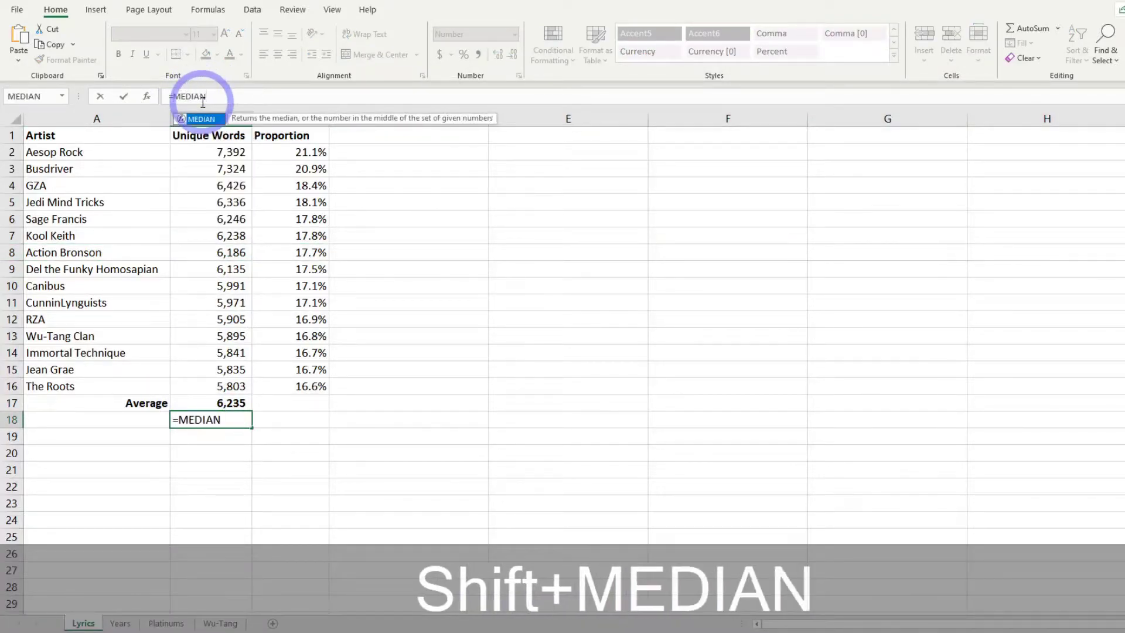
text(()
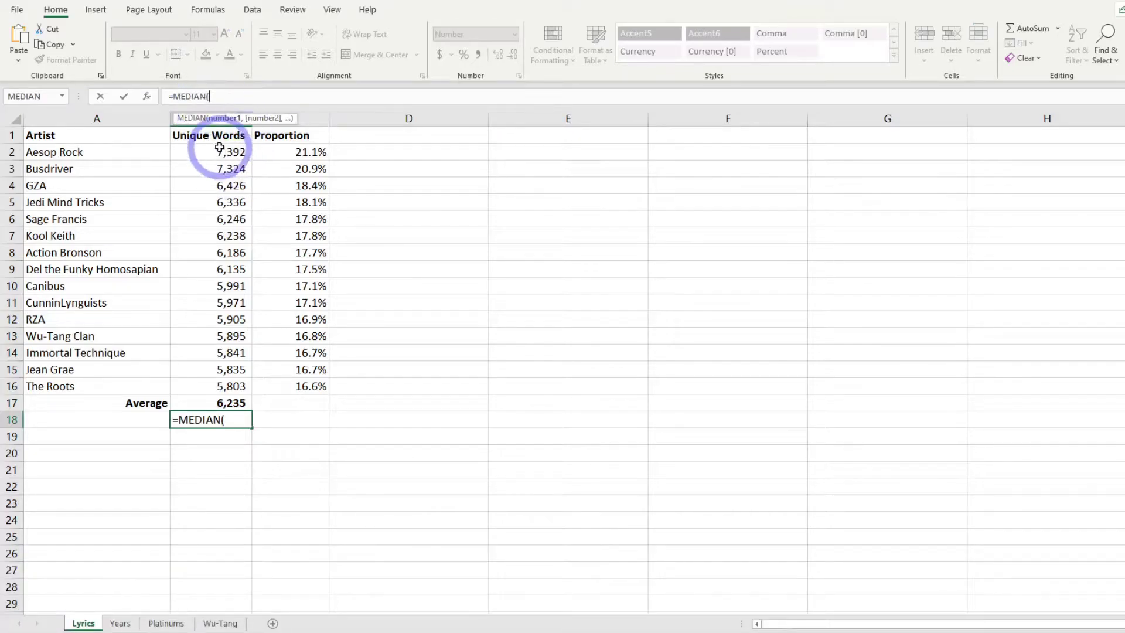
drag(223, 150, 218, 384)
text())
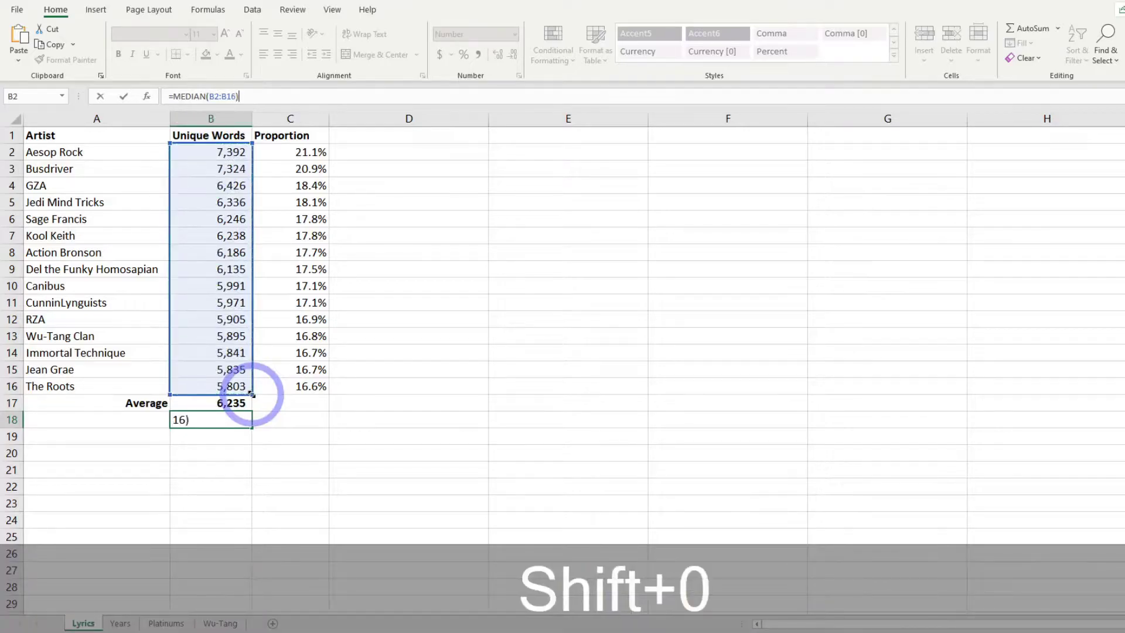
key(Return)
Compare the median in B18 with the middle entries of the artist list in rows 8 and 9.
click(240, 420)
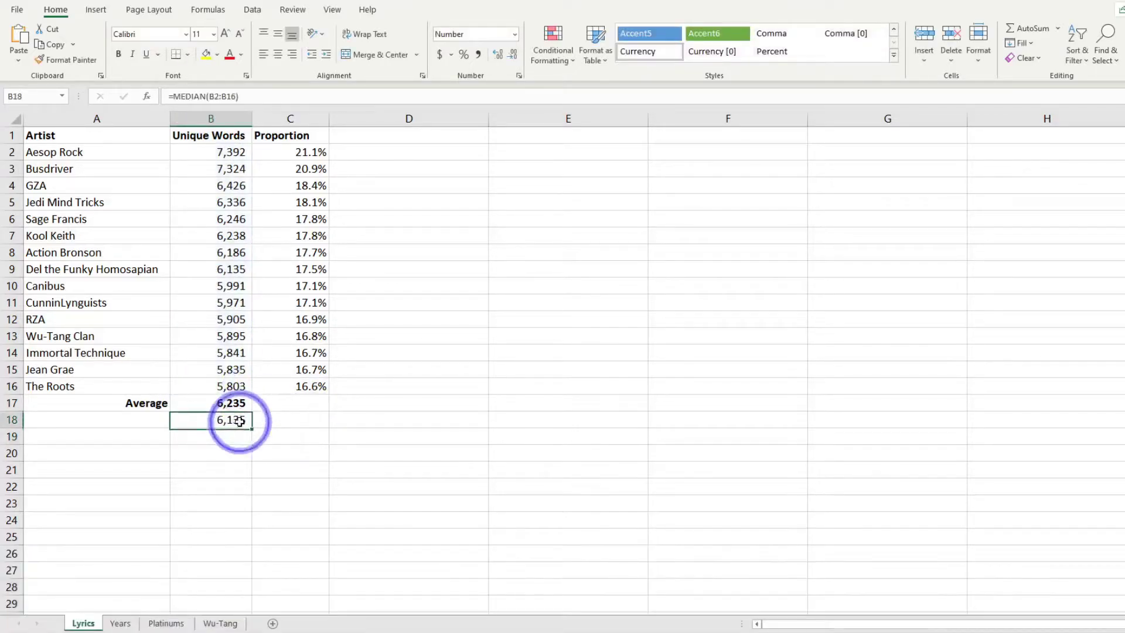
click(139, 251)
click(141, 269)
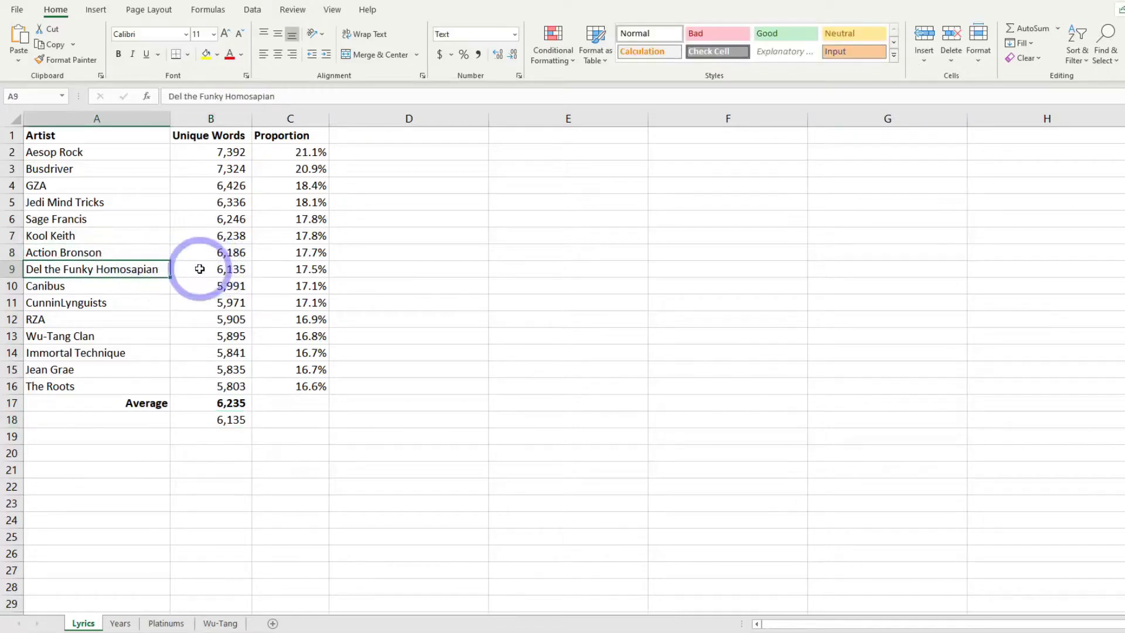
click(138, 252)
click(139, 268)
click(145, 251)
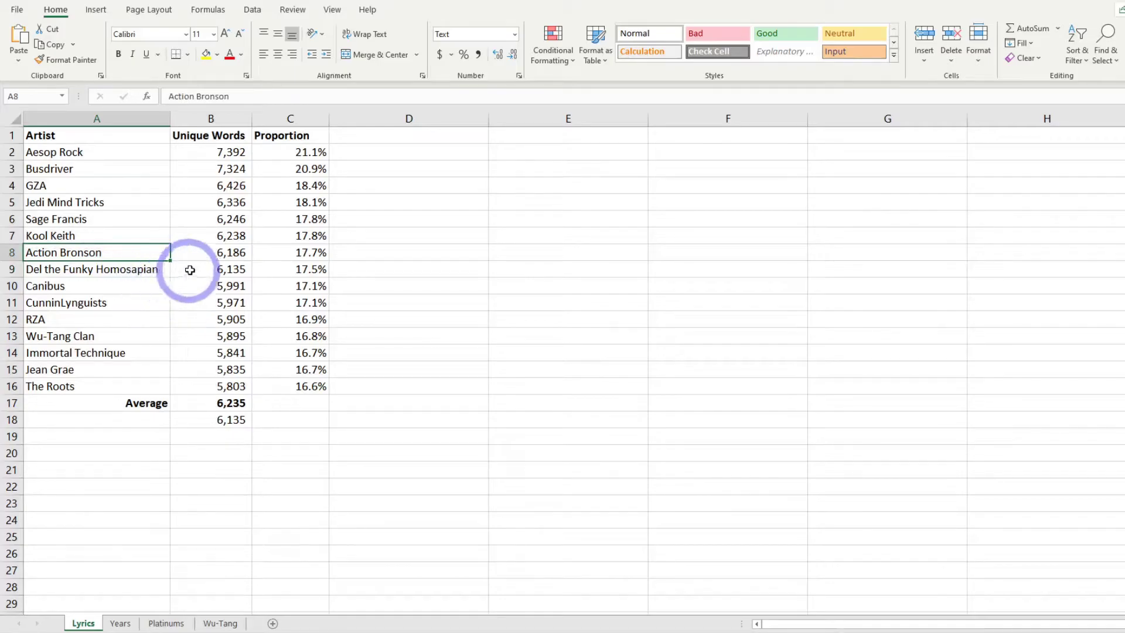
click(226, 253)
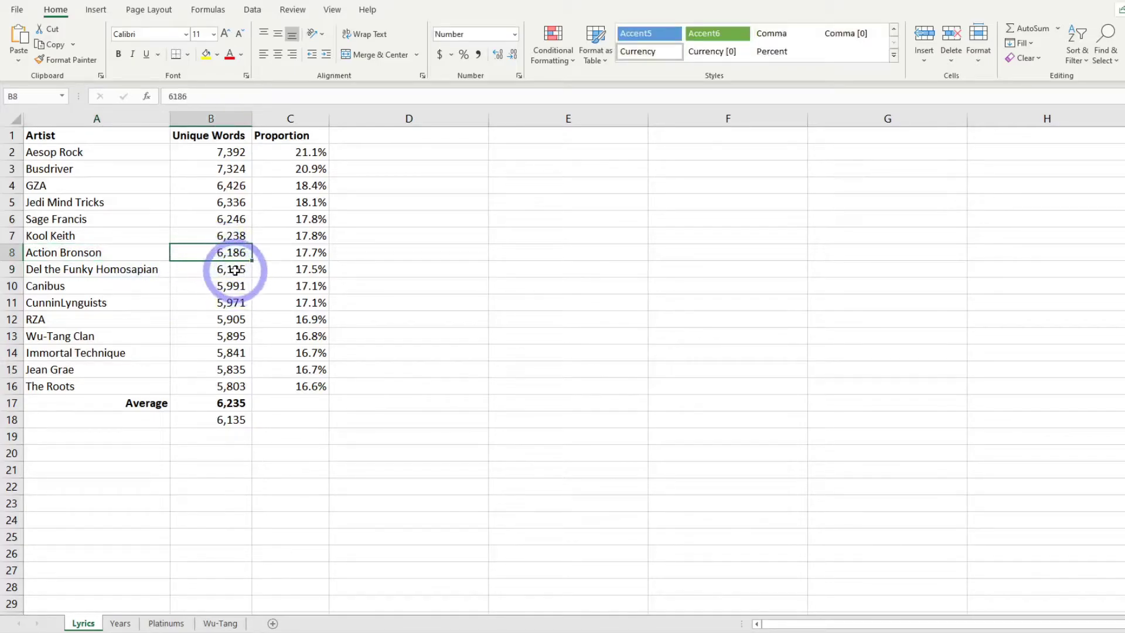
click(235, 272)
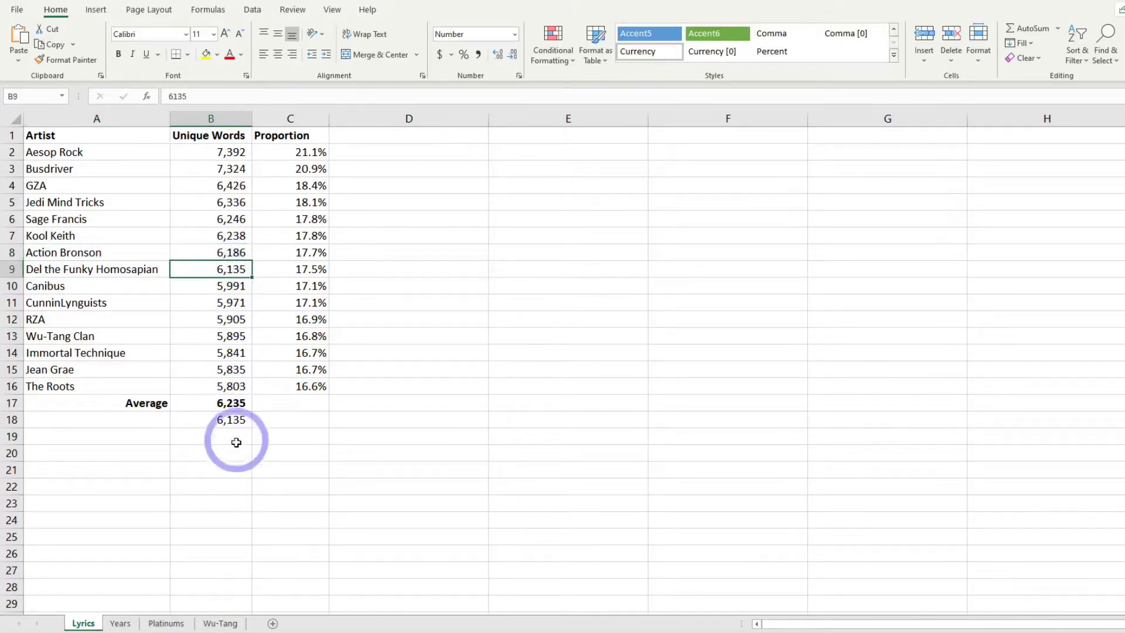
click(235, 419)
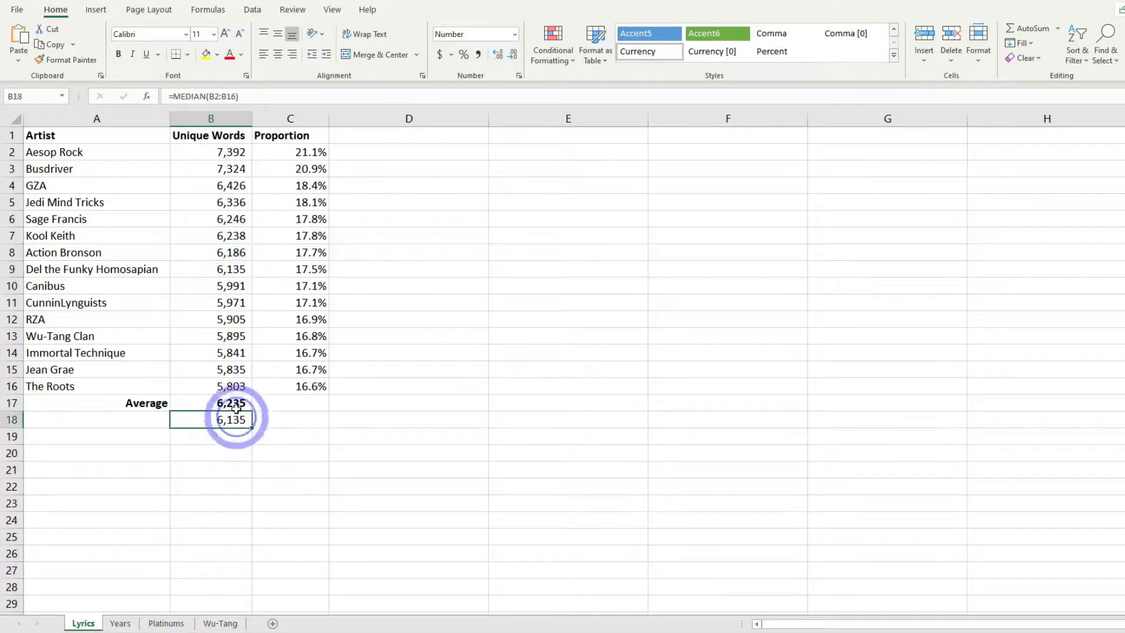
click(236, 273)
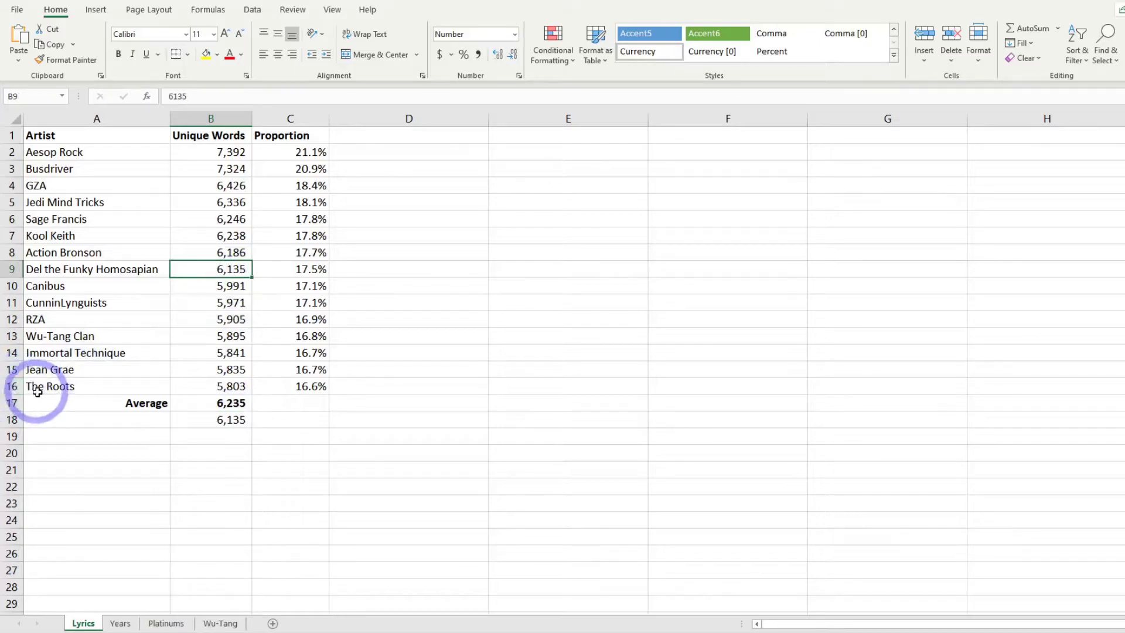
drag(40, 155, 55, 383)
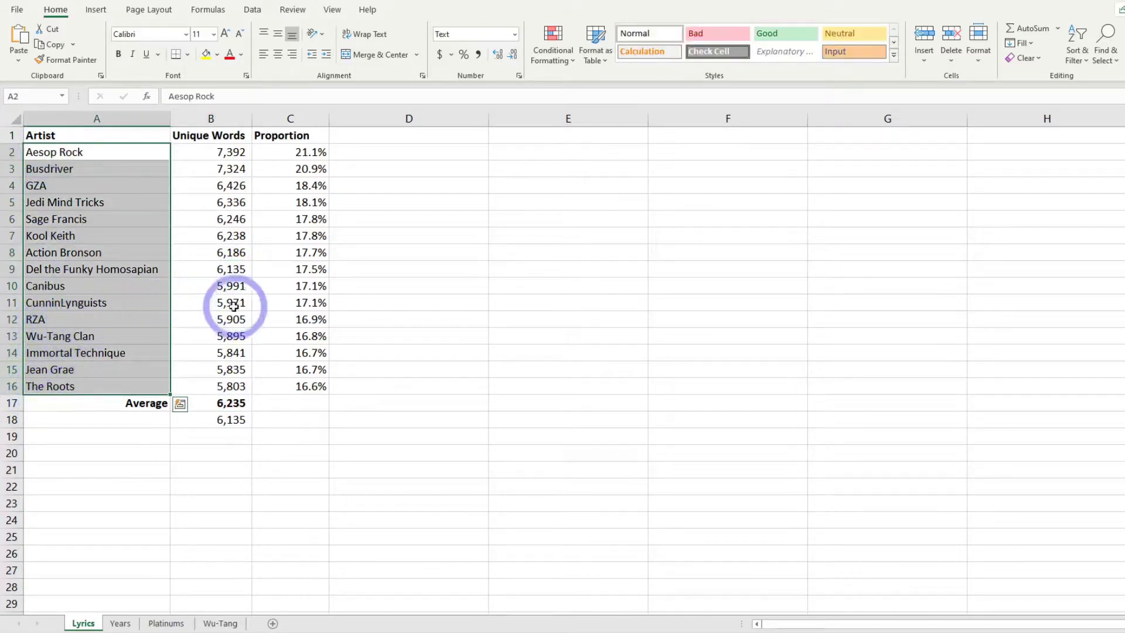
click(231, 272)
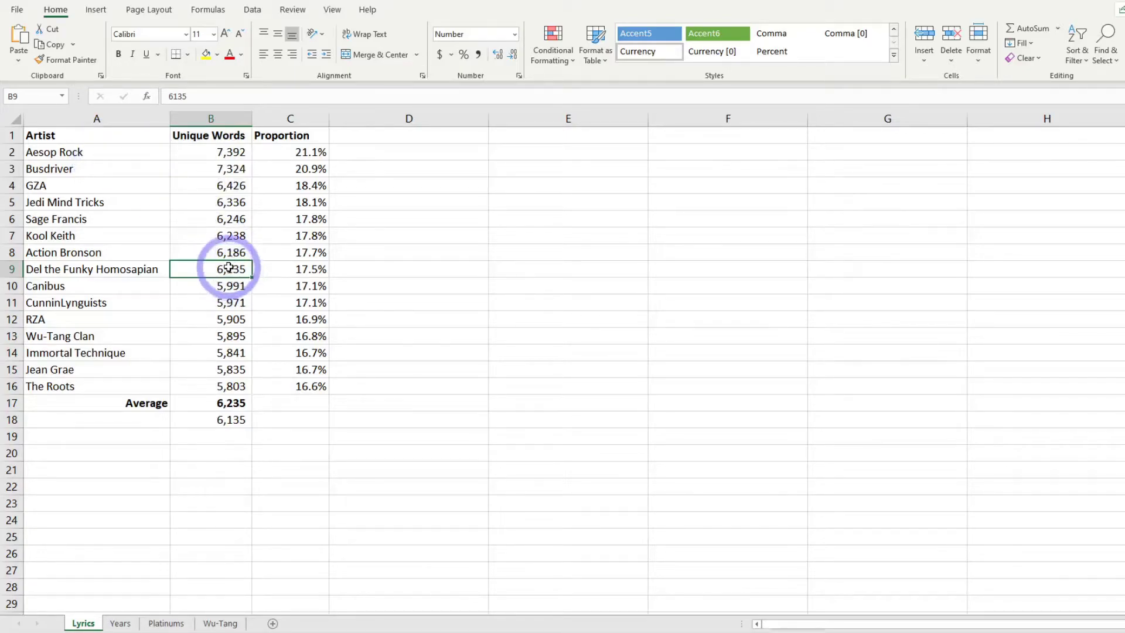
drag(228, 253, 226, 269)
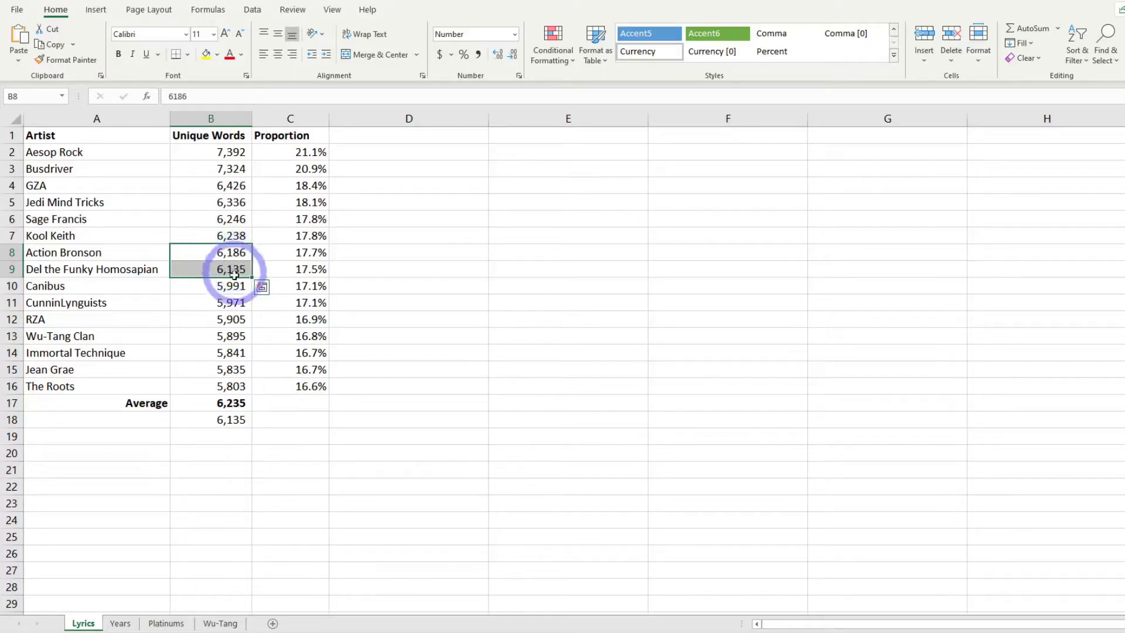
Add the label "Median" in A18 and right-align the label cells A17:A26.
click(157, 423)
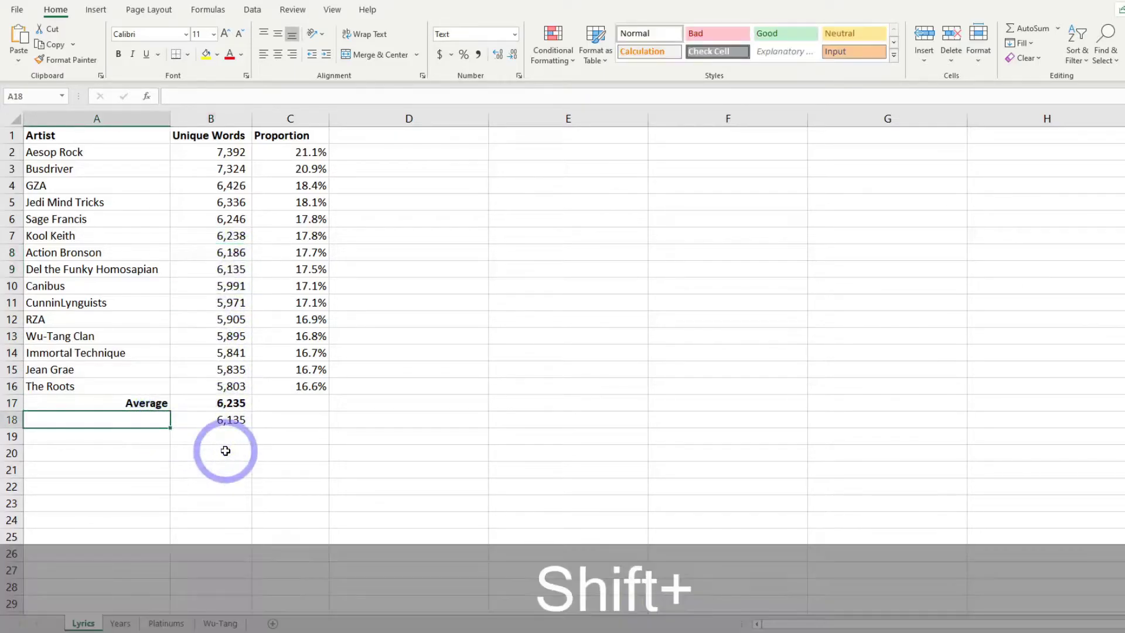
text(Median)
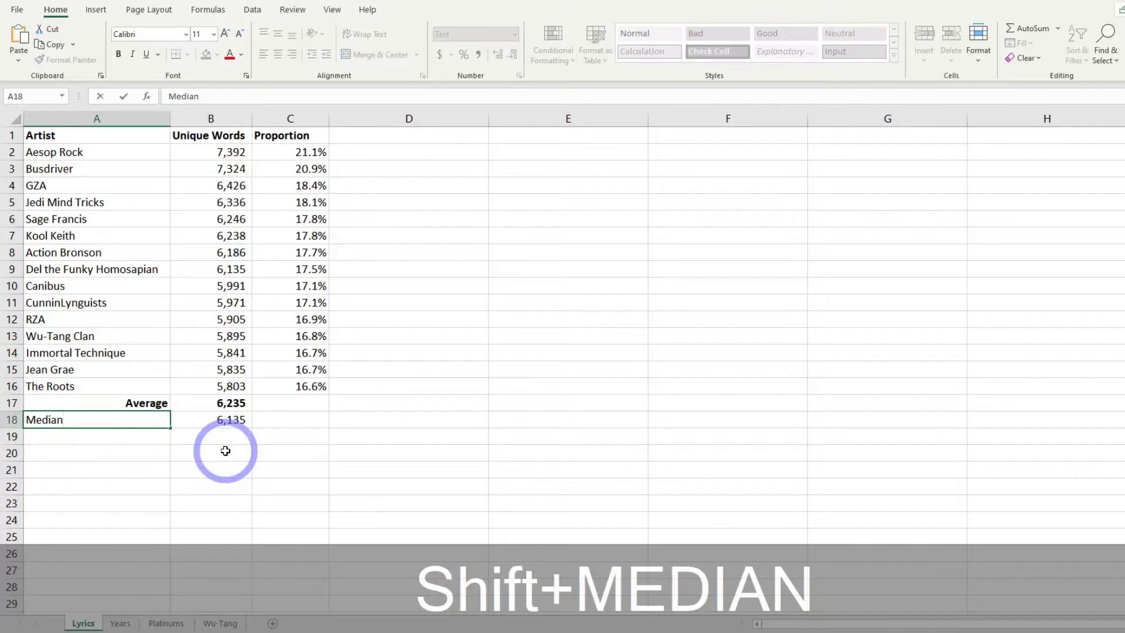
click(226, 451)
click(158, 419)
click(150, 399)
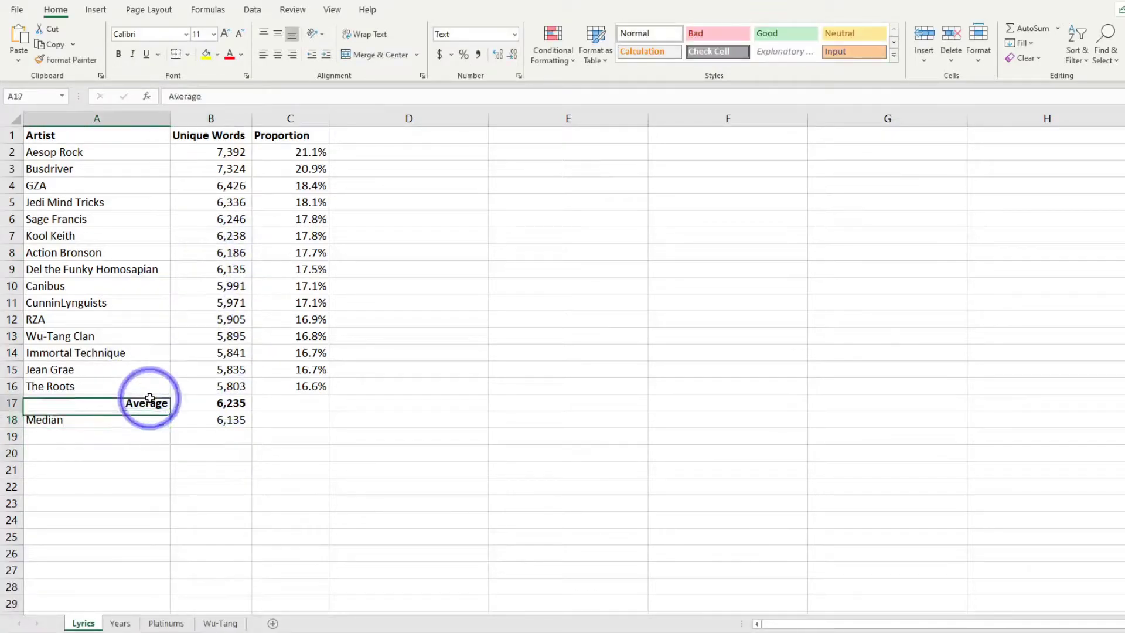
drag(150, 398, 143, 555)
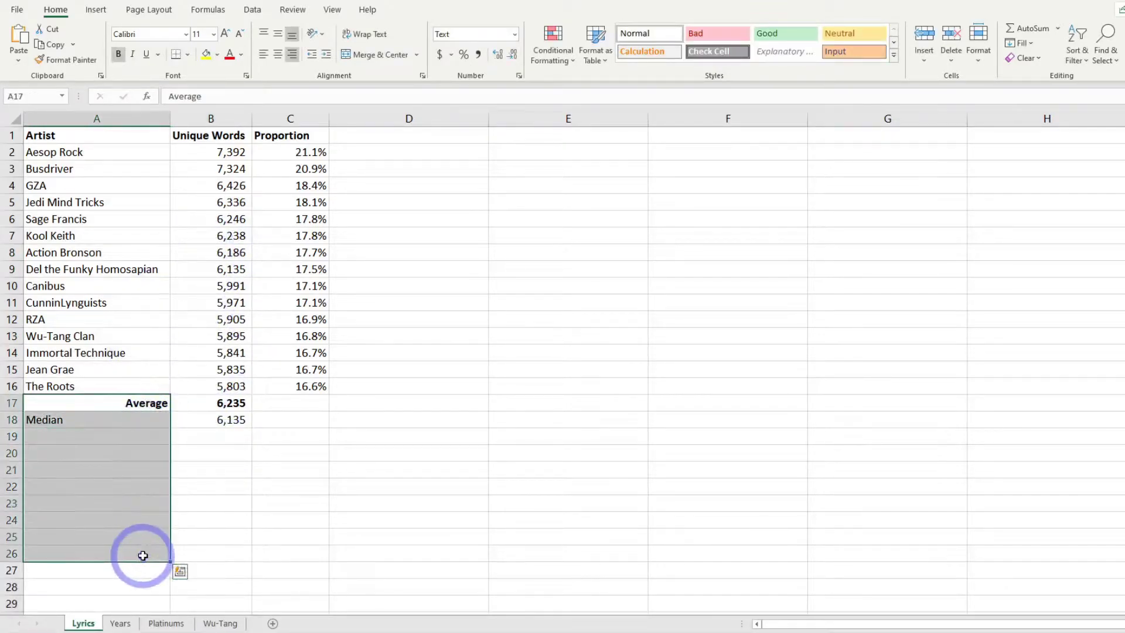
click(294, 54)
Make the Median label in A18 and the median value in B18 bold.
click(157, 421)
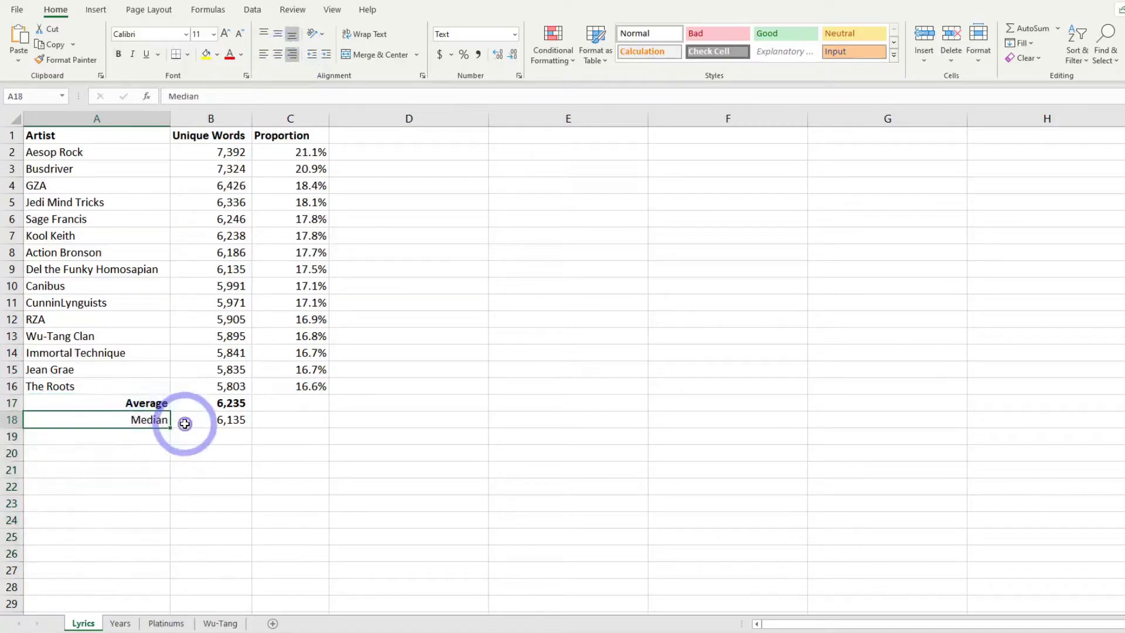
key(ctrl+b)
click(232, 419)
key(ctrl+b)
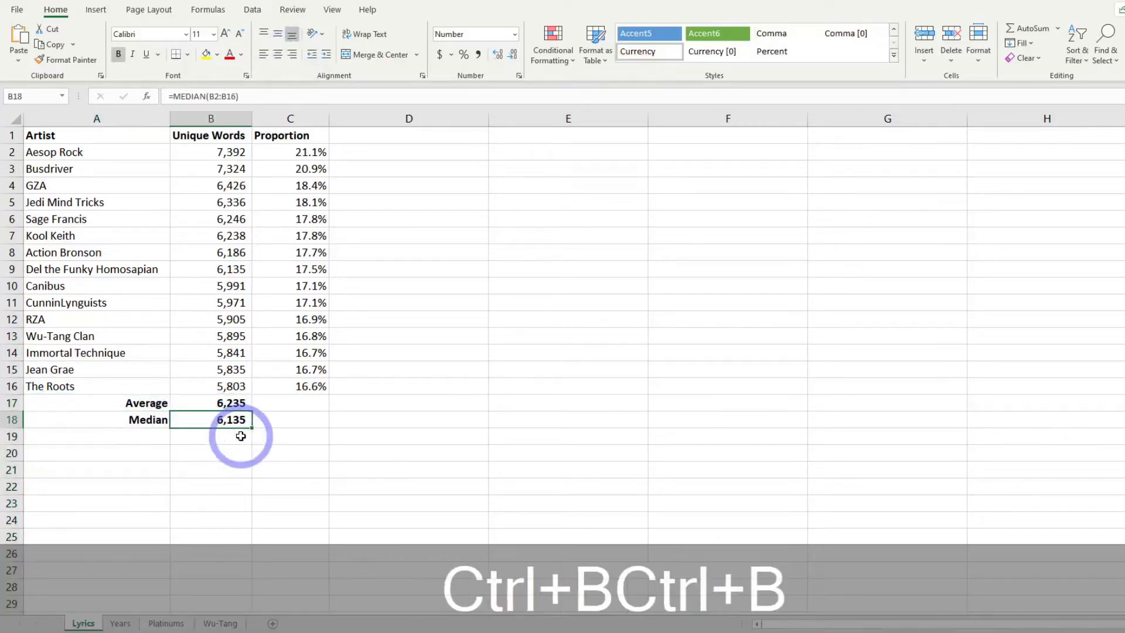
Examine the unique word counts in column B, comparing the first entry in B2 with the last in B16.
click(228, 436)
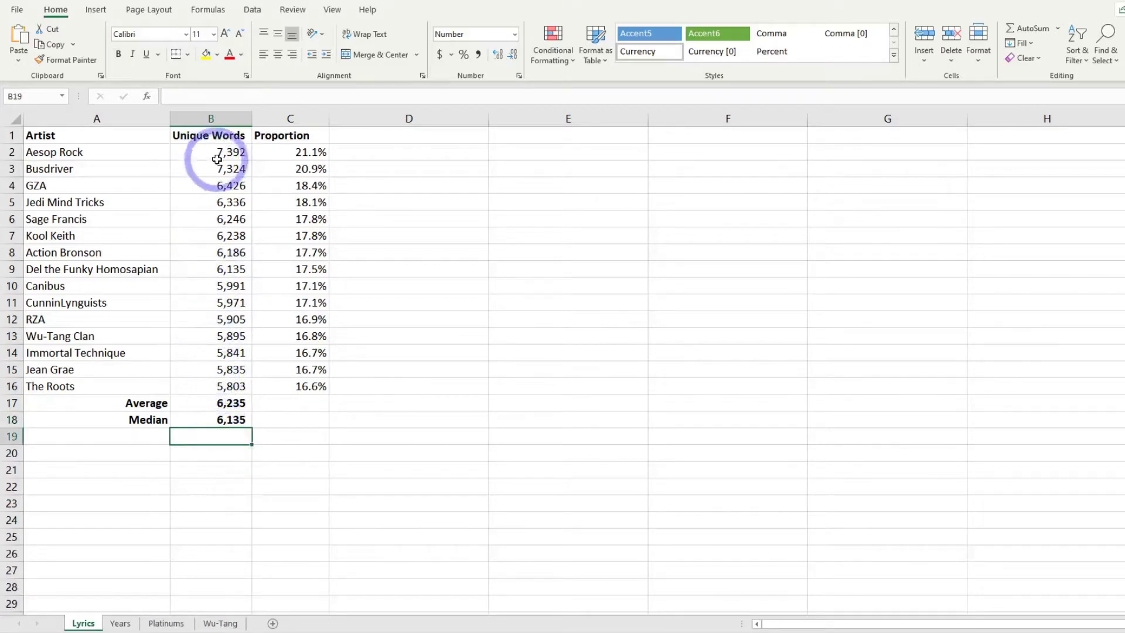
key(Up)
key(Up)
key(Up)
key(Up)
key(Up)
key(Up)
key(Up)
key(Up)
key(Up)
key(Up)
key(Up)
key(Up)
key(Up)
key(Up)
key(Up)
key(Up)
key(Up)
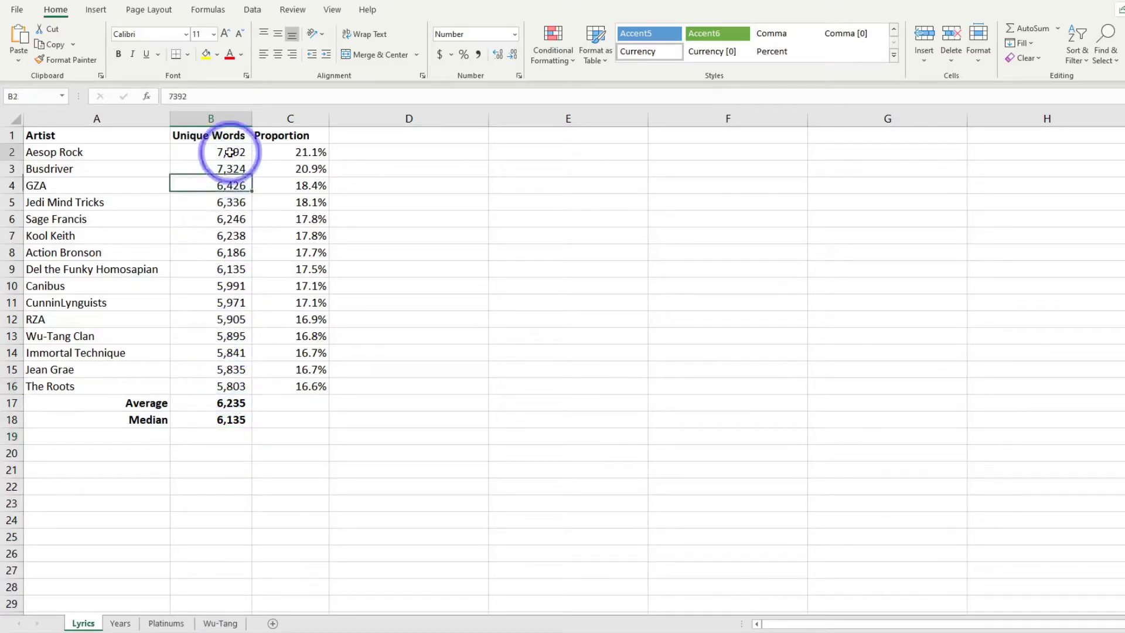
click(224, 386)
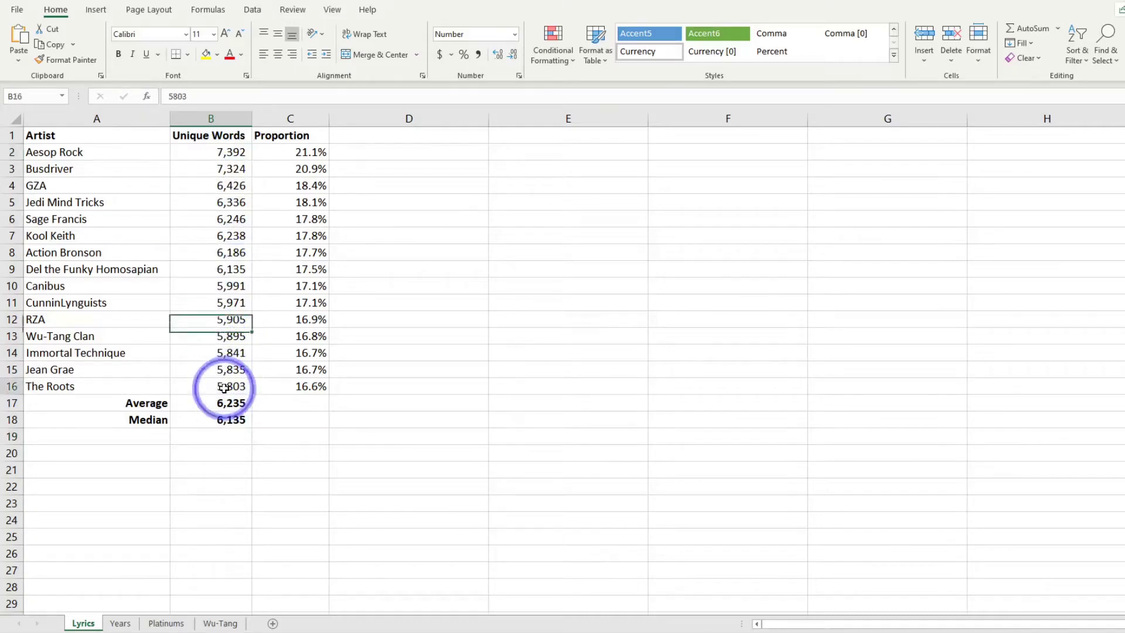
click(224, 153)
click(226, 385)
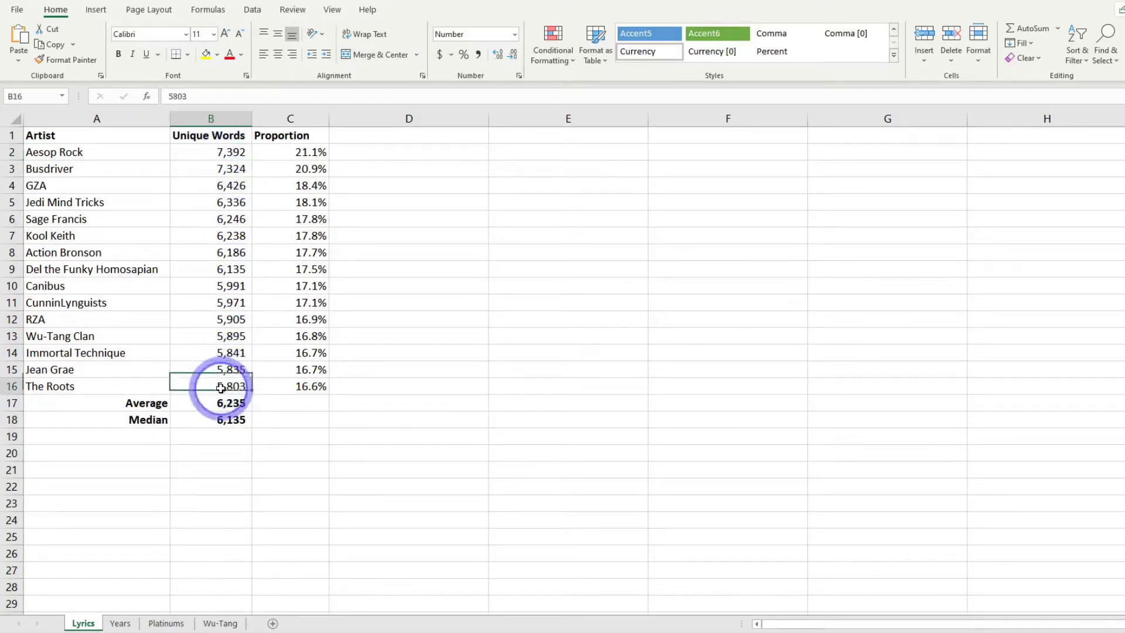
click(226, 152)
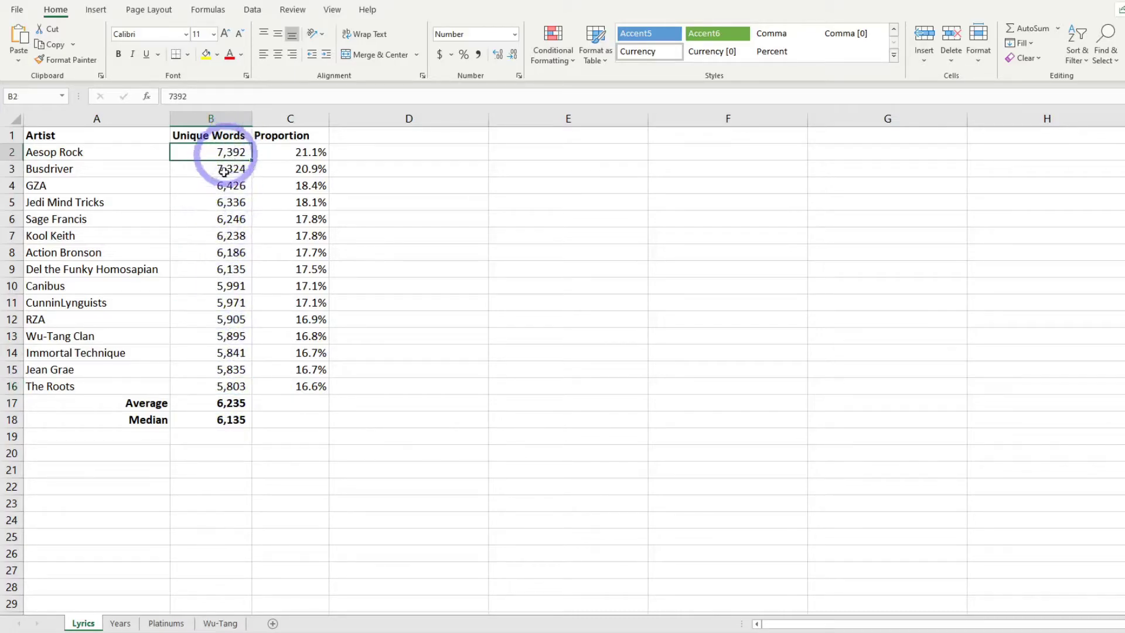
click(228, 387)
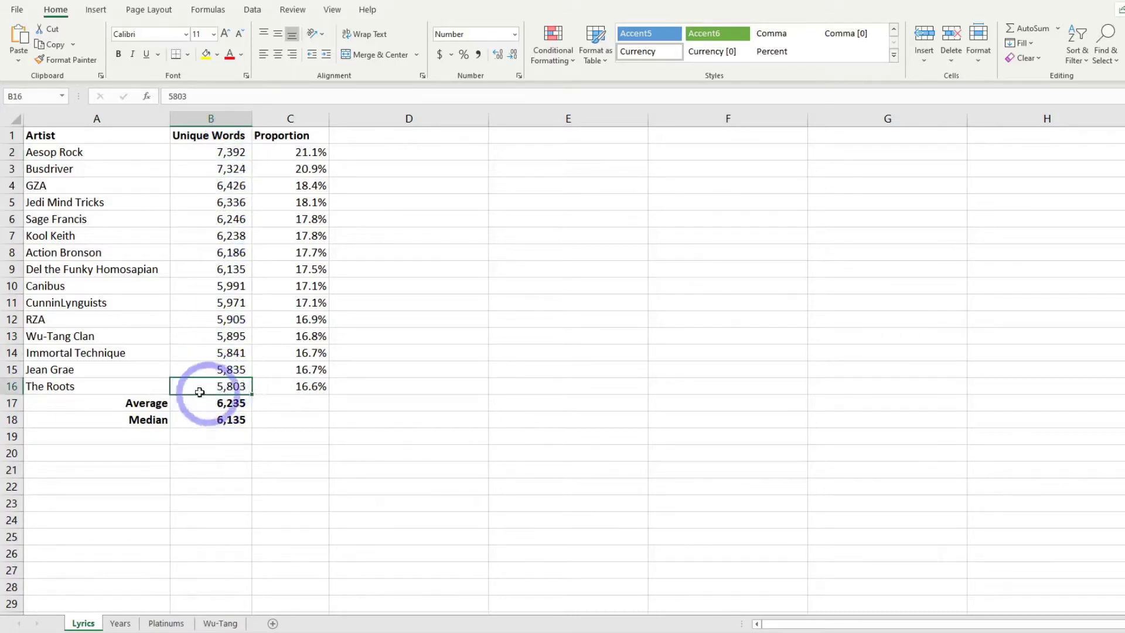
Add the labels "Max" in A19 and "Min" in A20.
click(226, 437)
click(156, 438)
text(Ma)
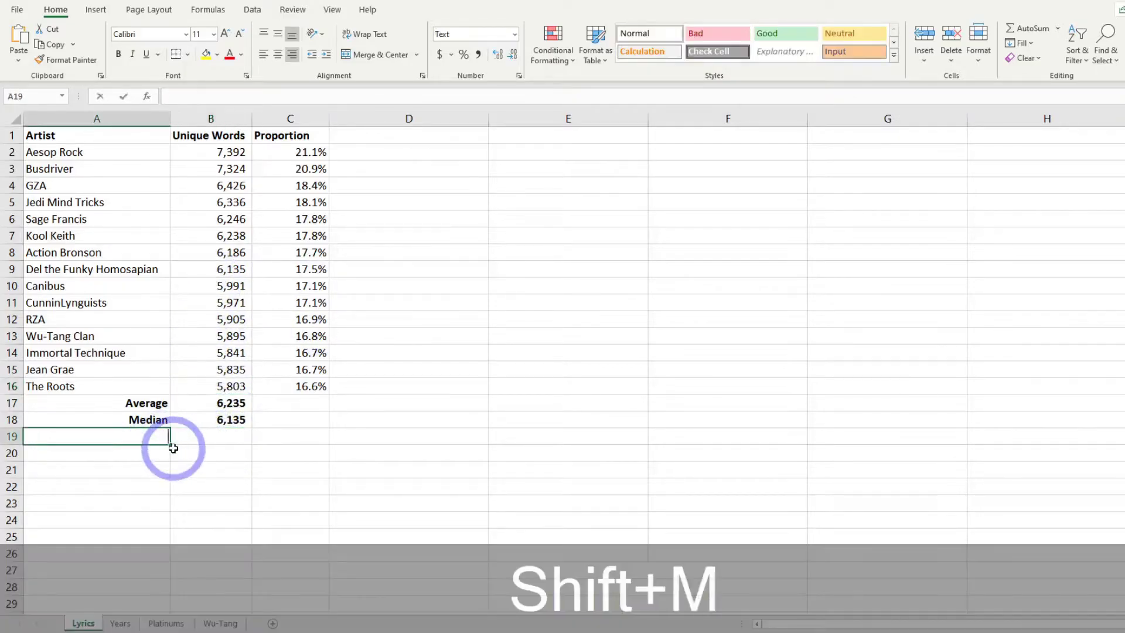
text(x)
key(Return)
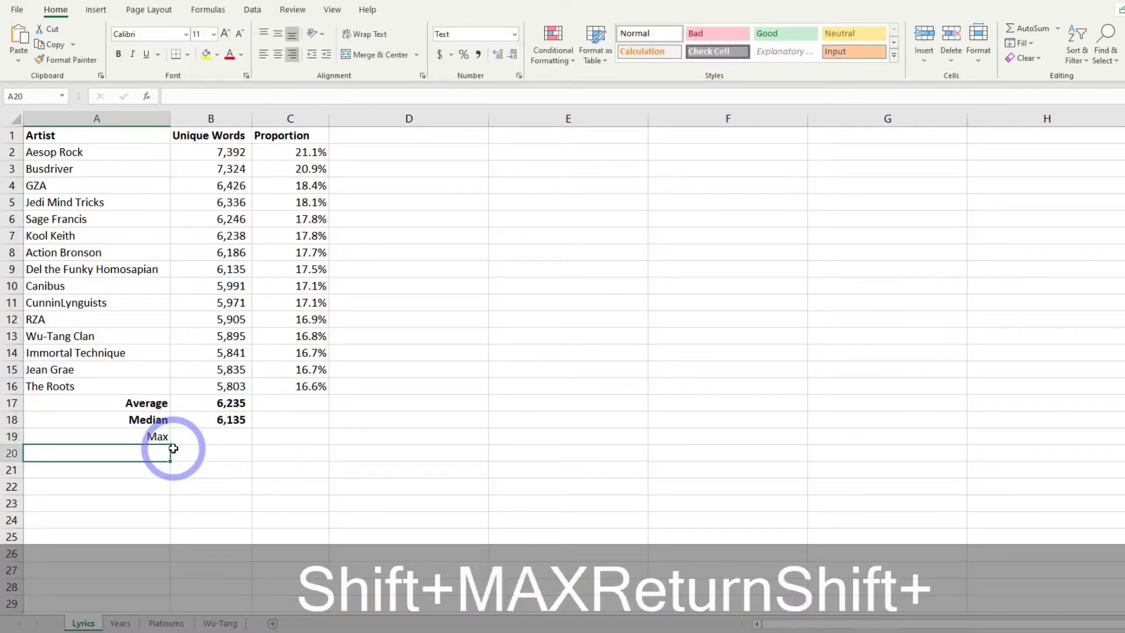
text(Min)
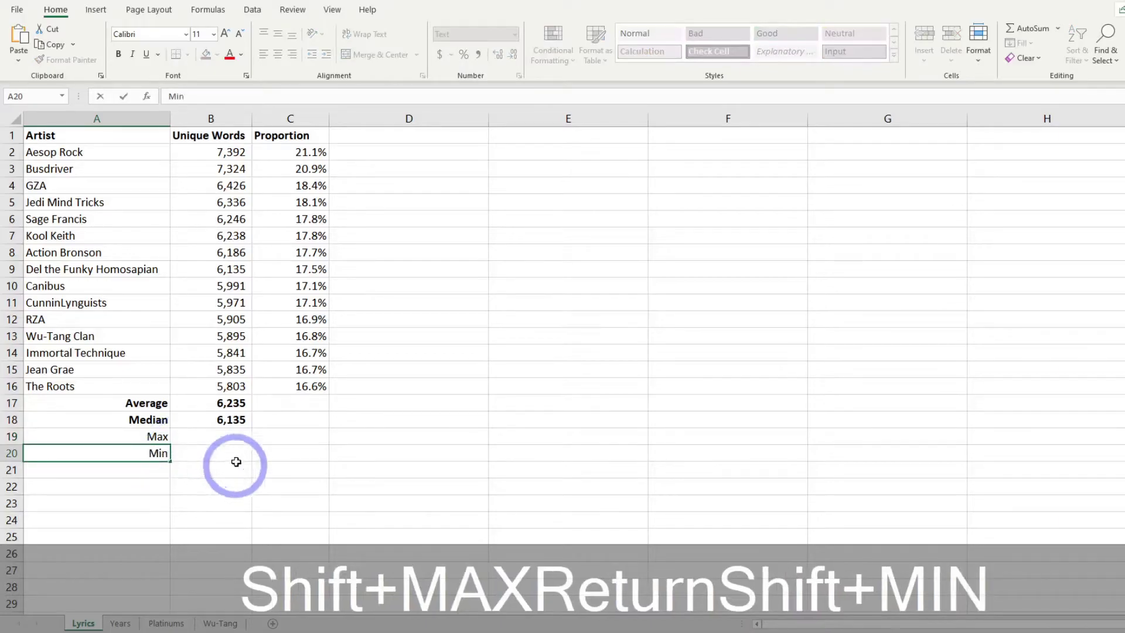
Make the Max and Min labels in A19 and A20 bold.
click(163, 440)
key(ctrl+b)
click(159, 452)
key(ctrl+b)
Calculate the maximum of the unique word counts B2:B16 in B19 with the MAX function.
click(216, 440)
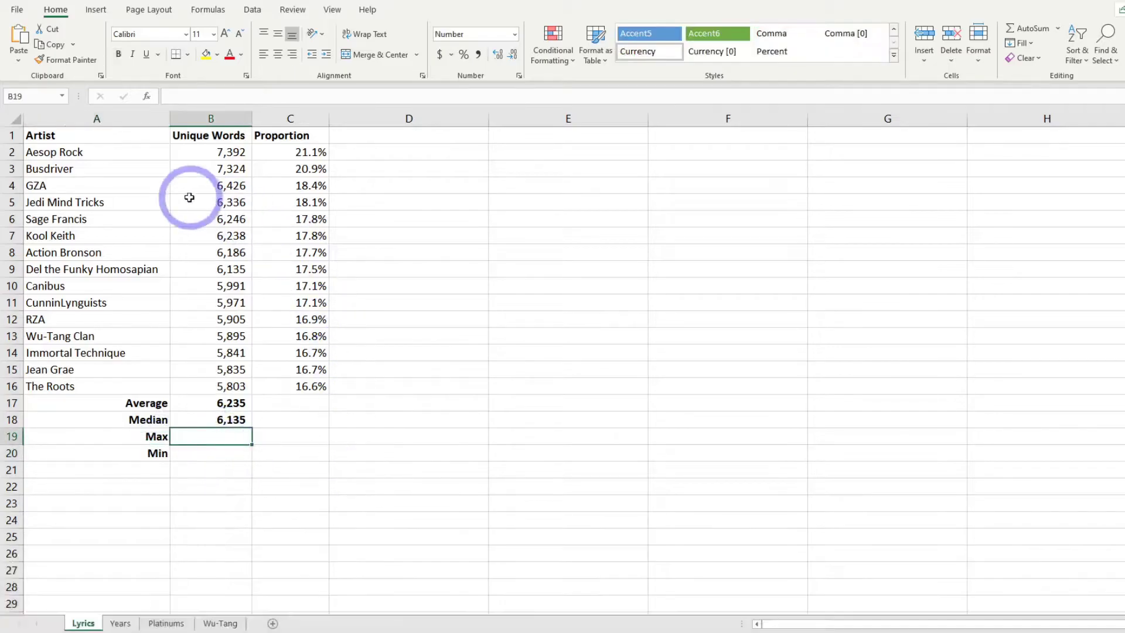
text(=M)
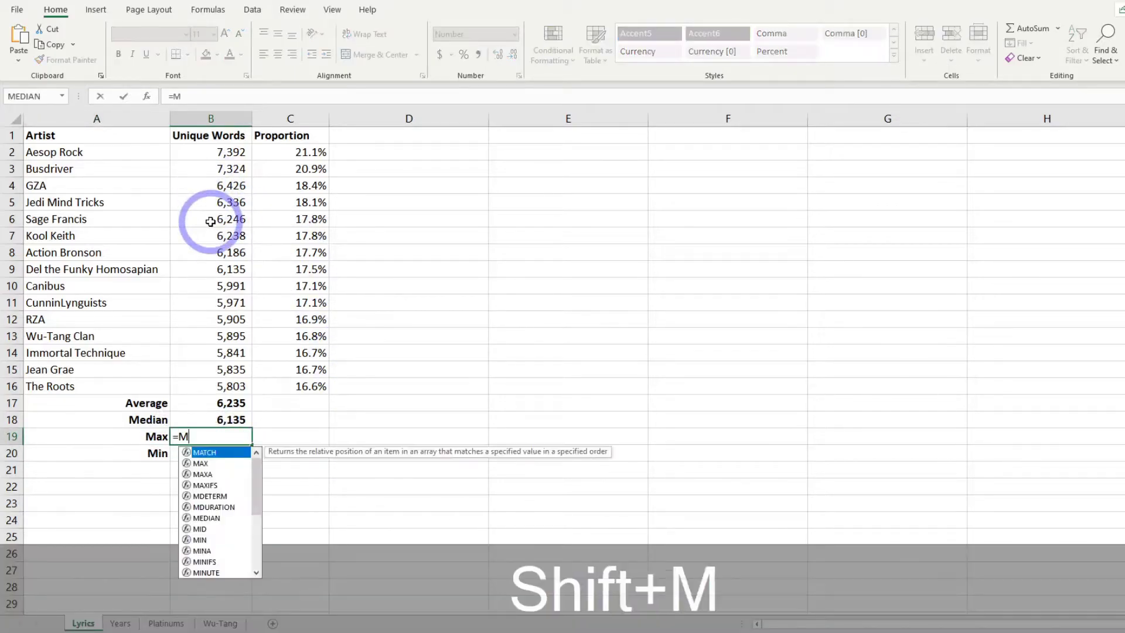
text(AX()
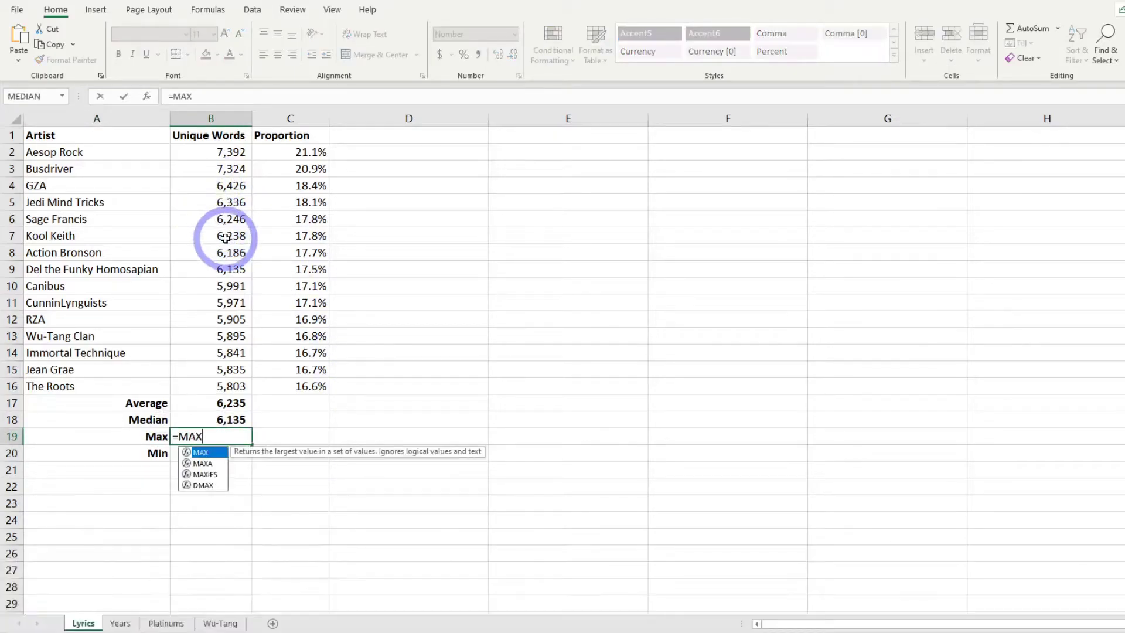
click(195, 96)
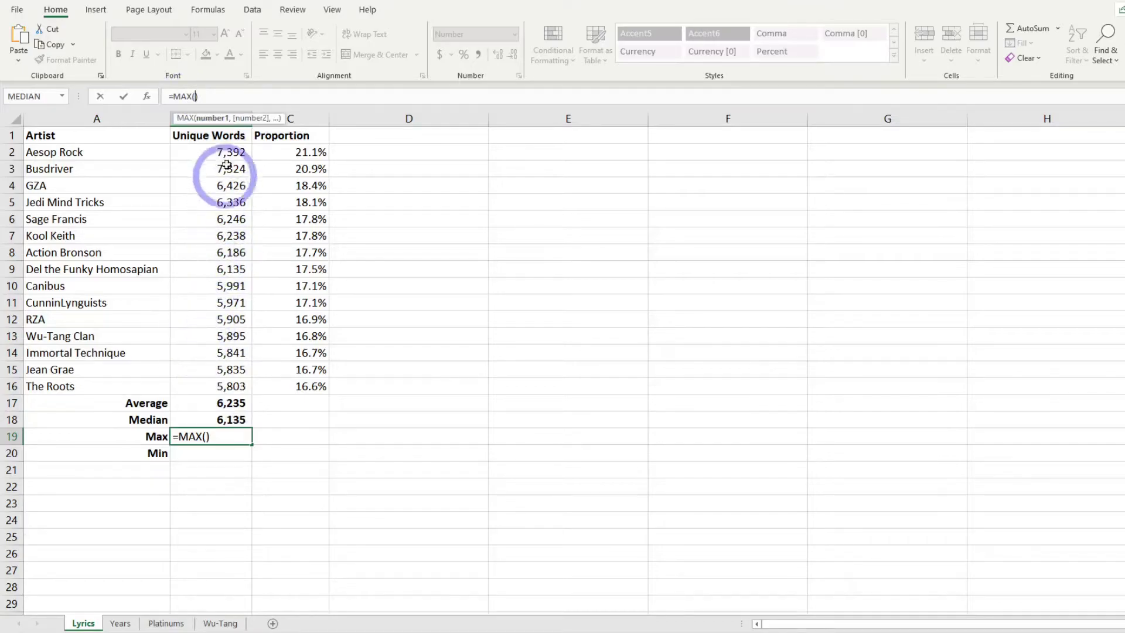
drag(226, 155, 248, 384)
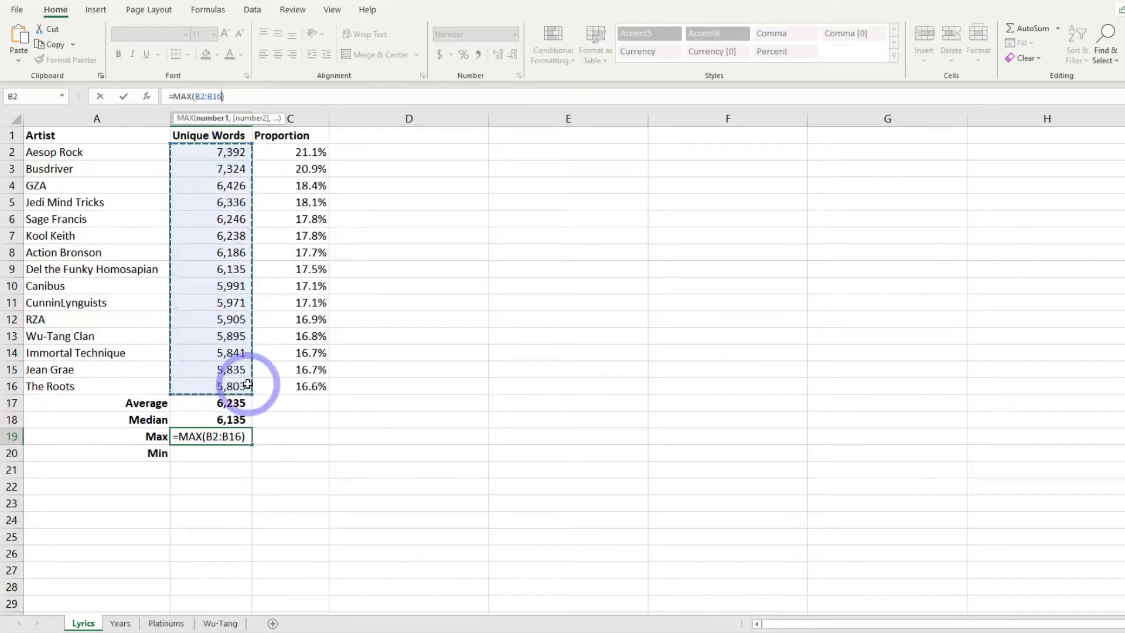
key(Return)
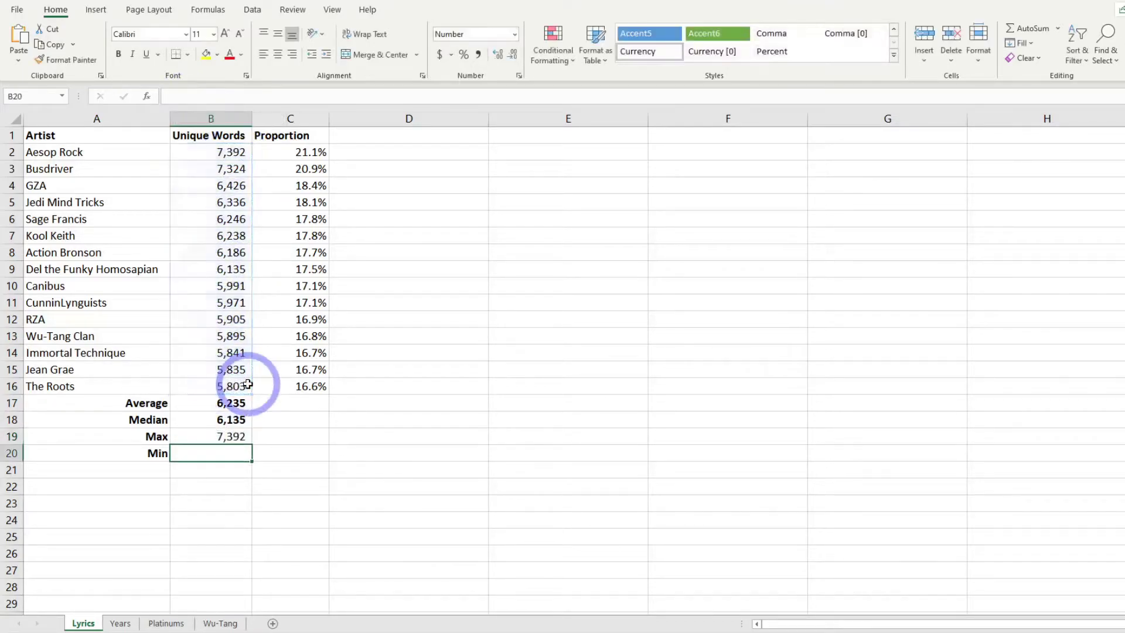
Copy the formula =MAX(B2:B16) from B19 into B20 without altering its cell range.
click(220, 436)
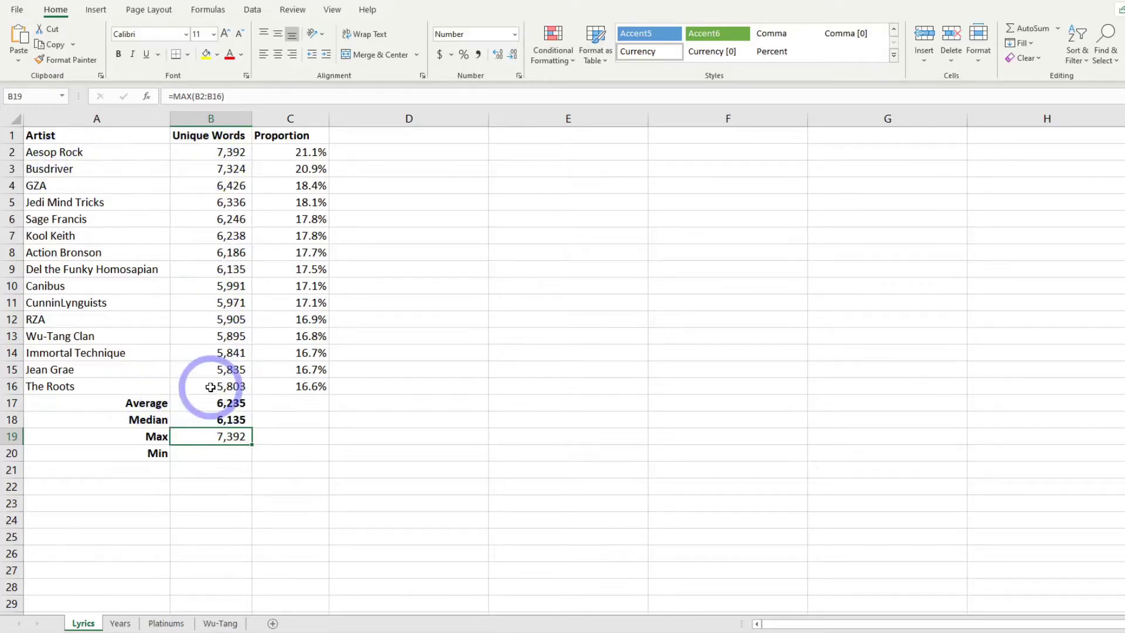
drag(234, 96, 168, 96)
key(ctrl+c)
click(224, 456)
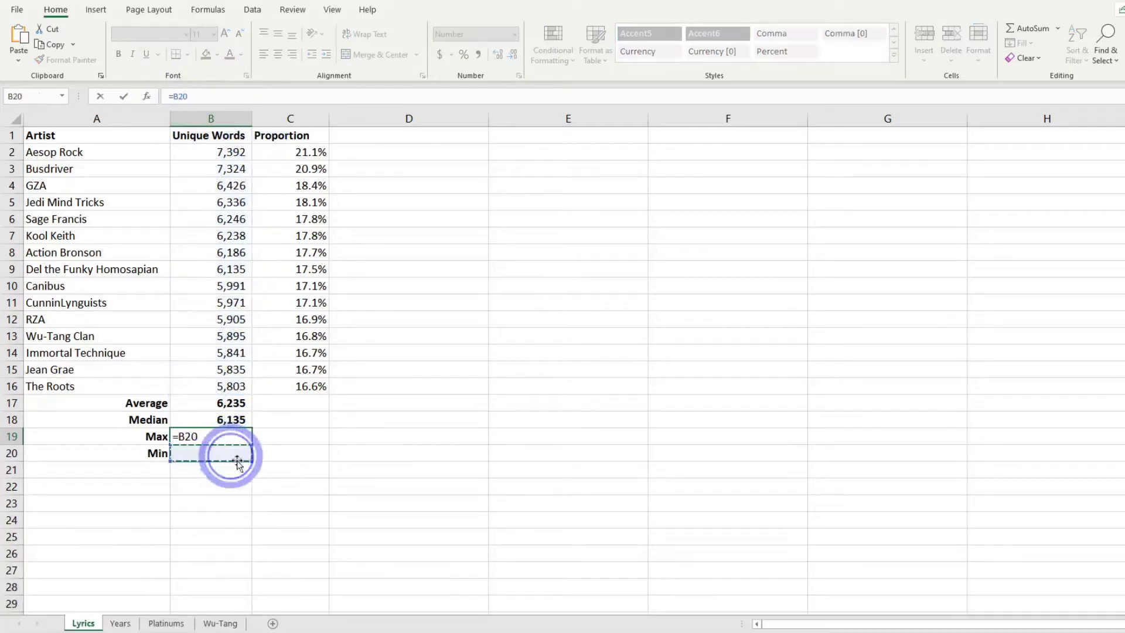
key(Escape)
click(236, 464)
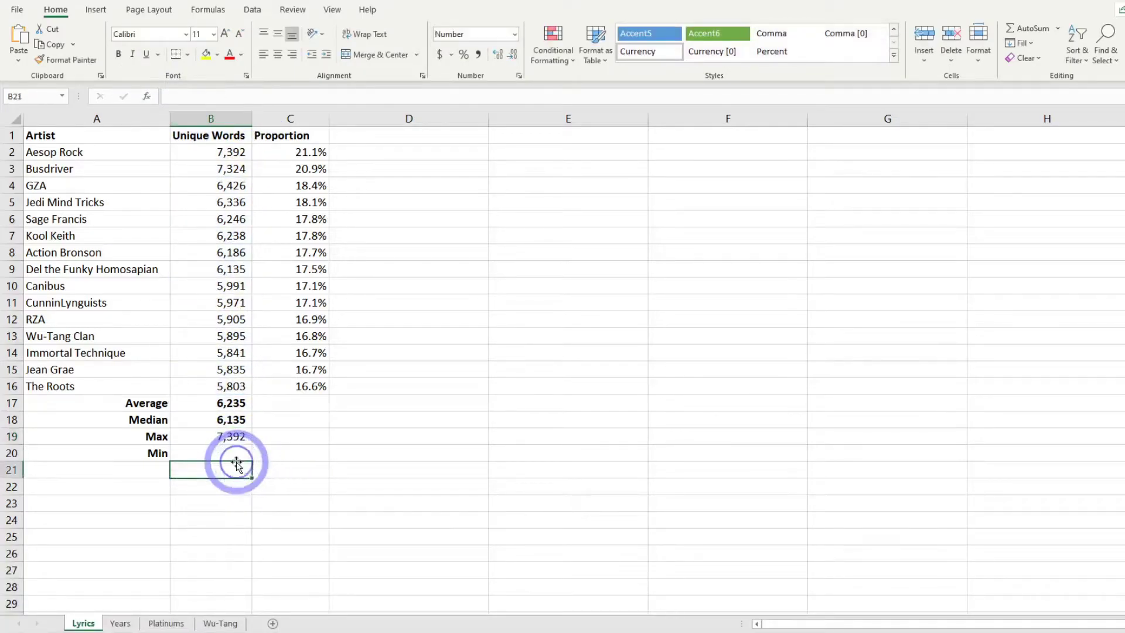
key(ctrl+v)
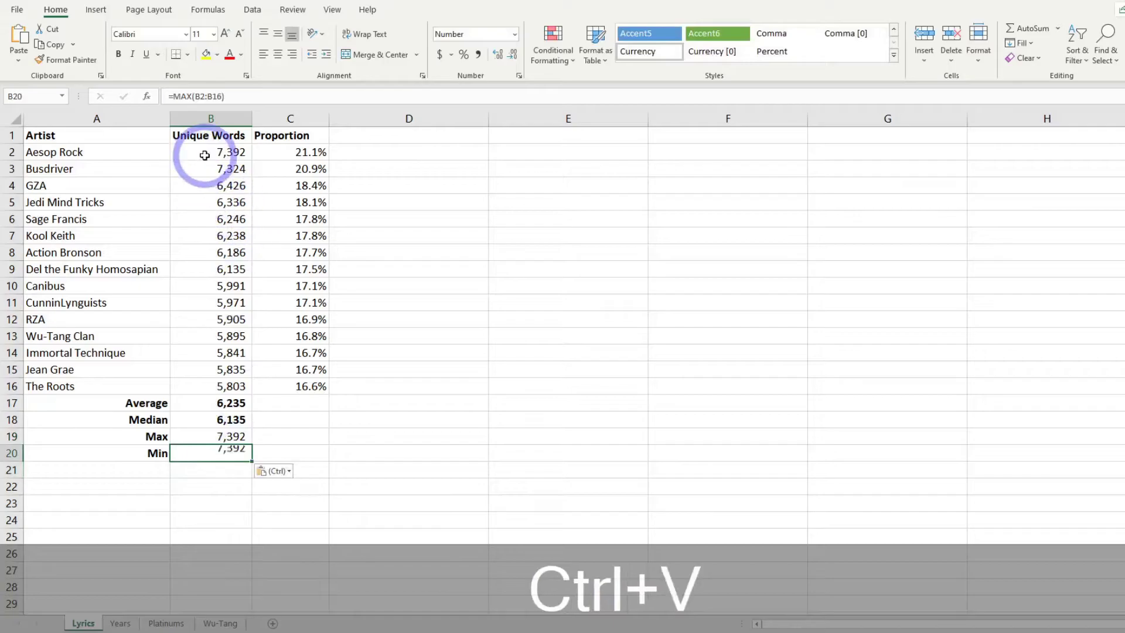
Replace the function name in B20 with MIN so the formula reads =MIN(B2:B16).
click(191, 96)
key(BackSpace)
key(BackSpace)
key(BackSpace)
text(MIN)
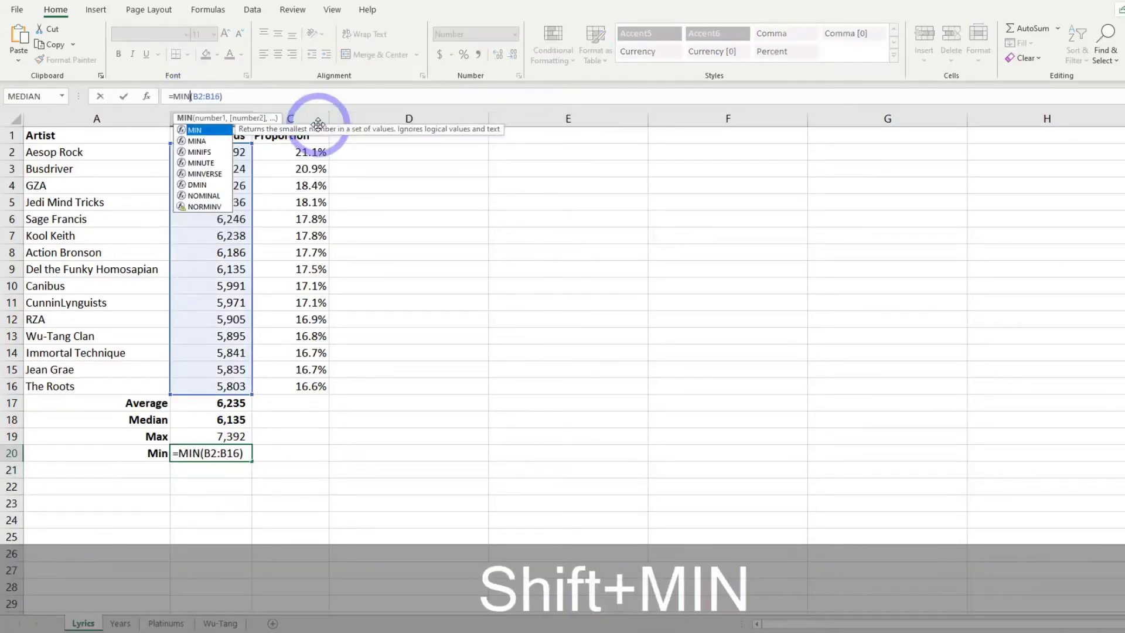
key(Return)
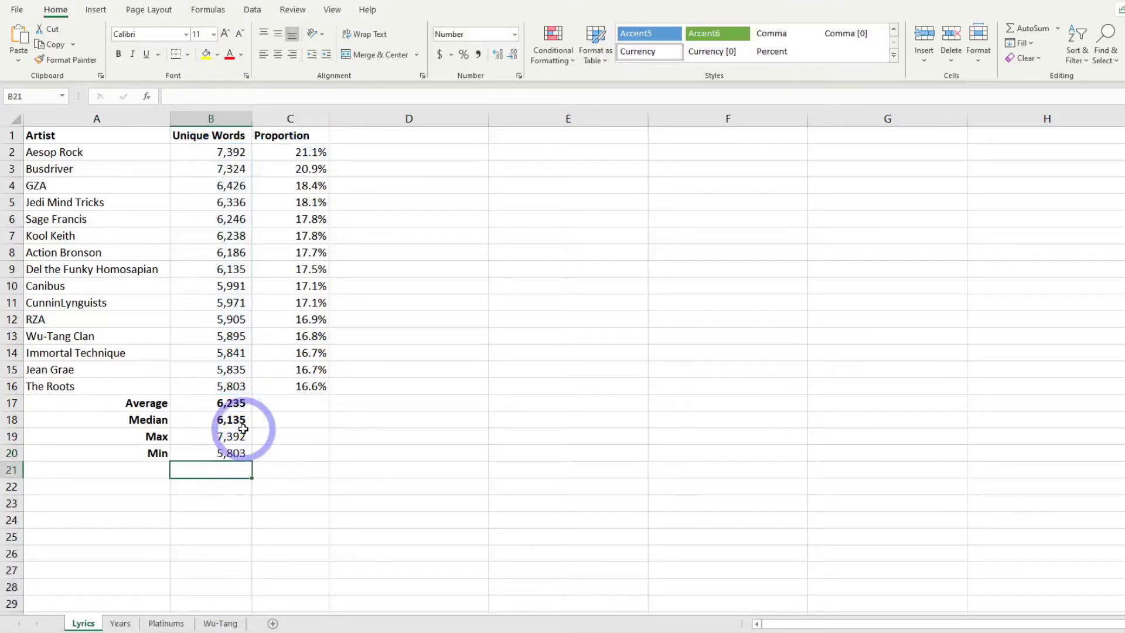
Make the maximum and minimum values in B19:B20 bold.
click(237, 440)
drag(237, 440, 238, 454)
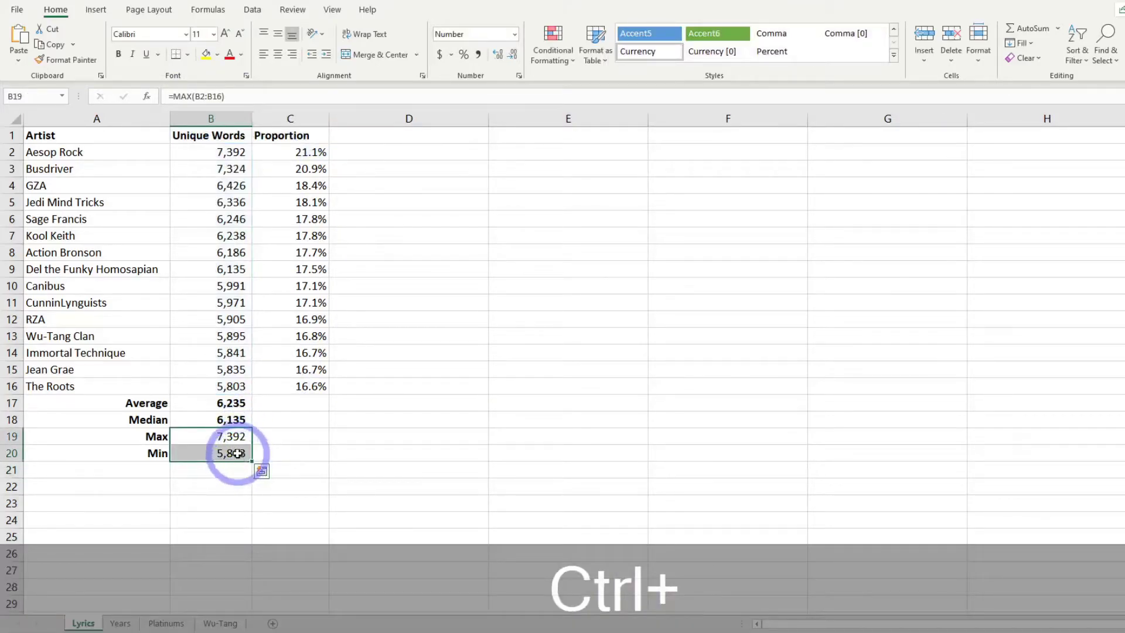
key(ctrl+b)
click(235, 388)
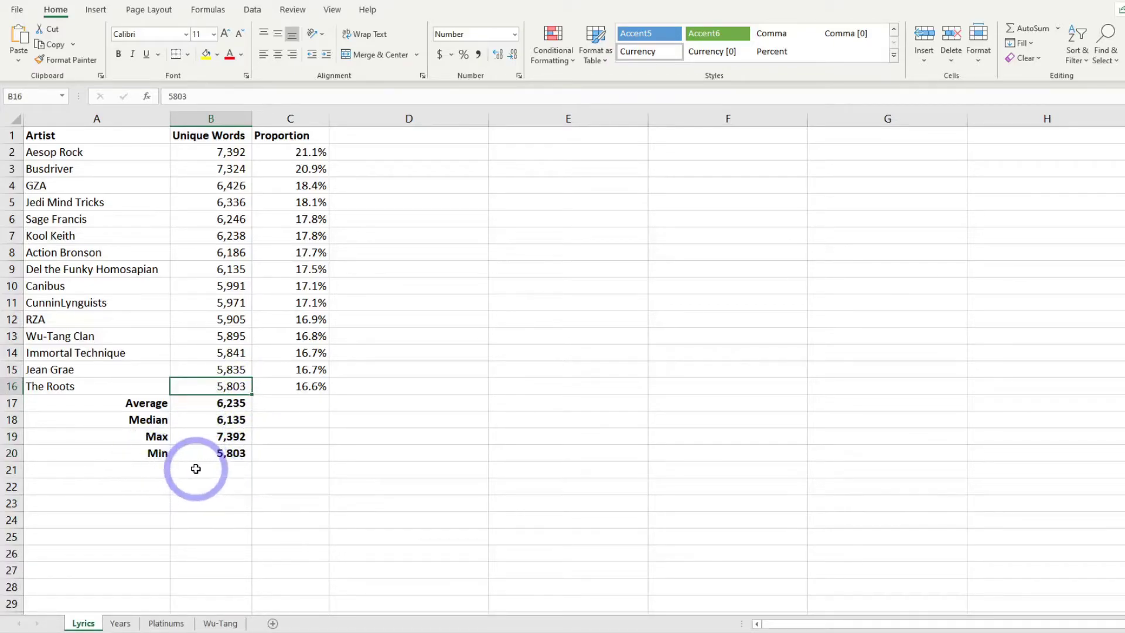
click(158, 472)
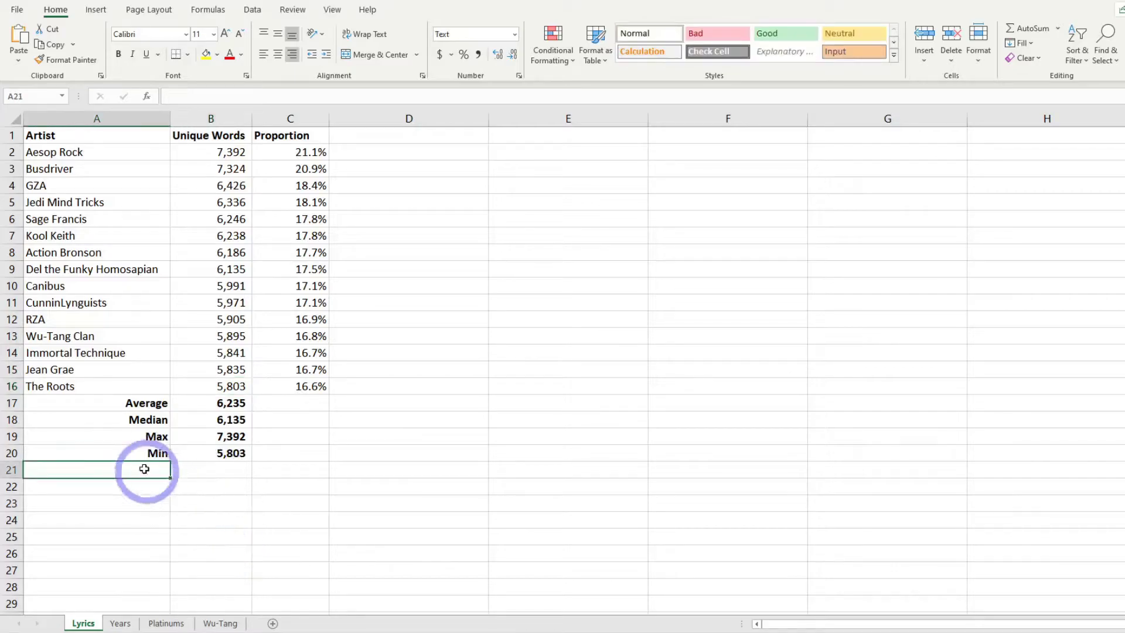
click(158, 409)
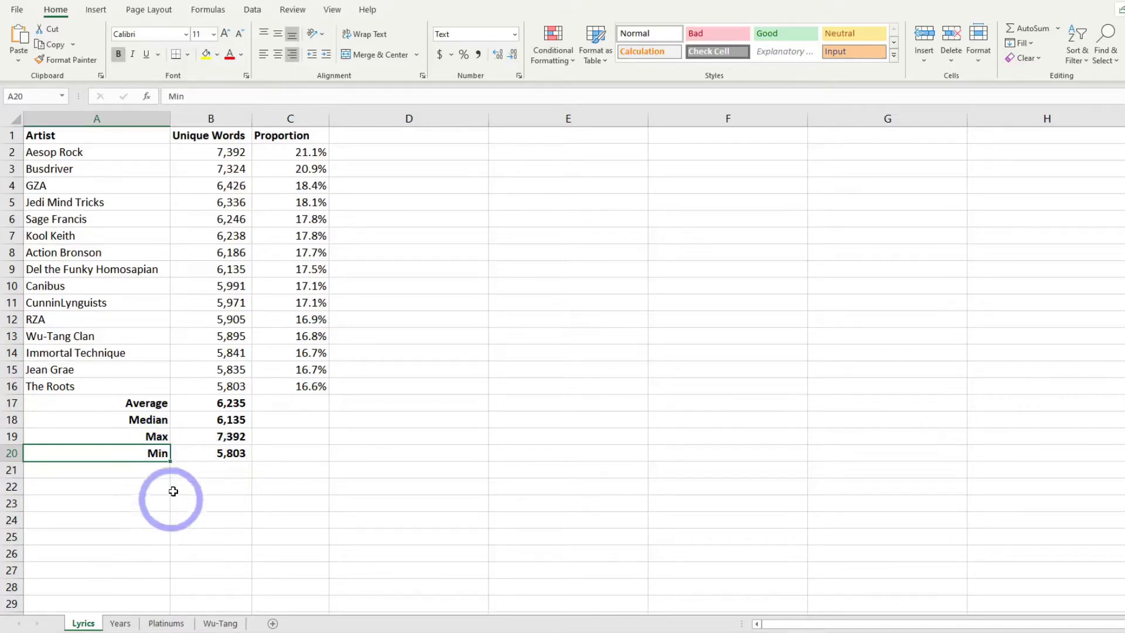
Calculate the first quartile of the unique word counts in B21 with the formula =QUARTILE(B2:B16, 1).
click(203, 471)
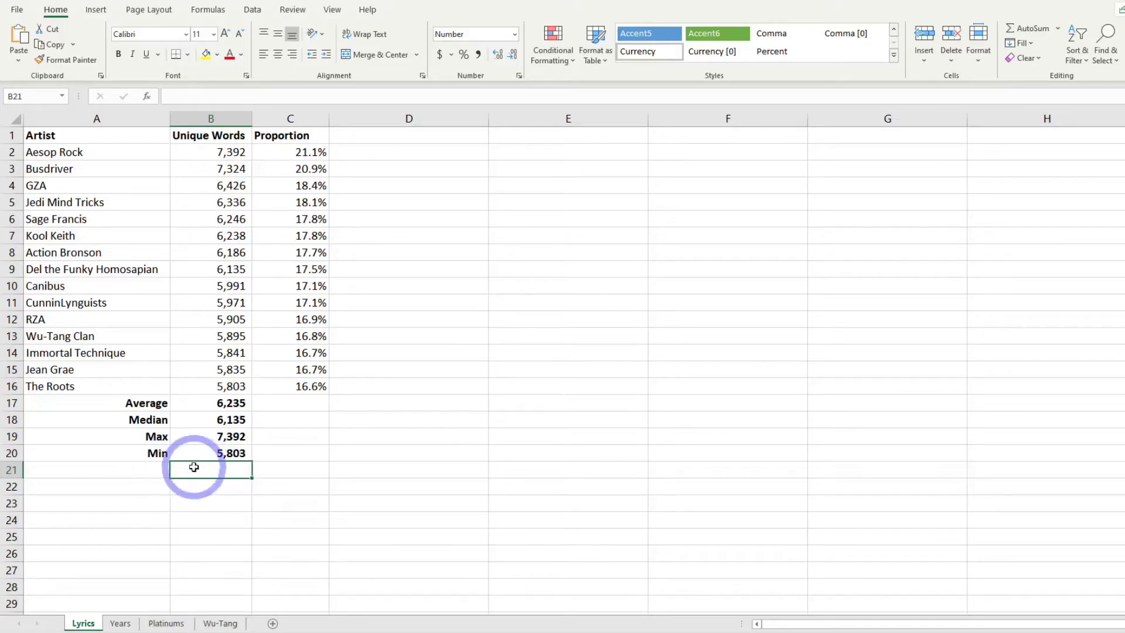
click(220, 98)
text(=)
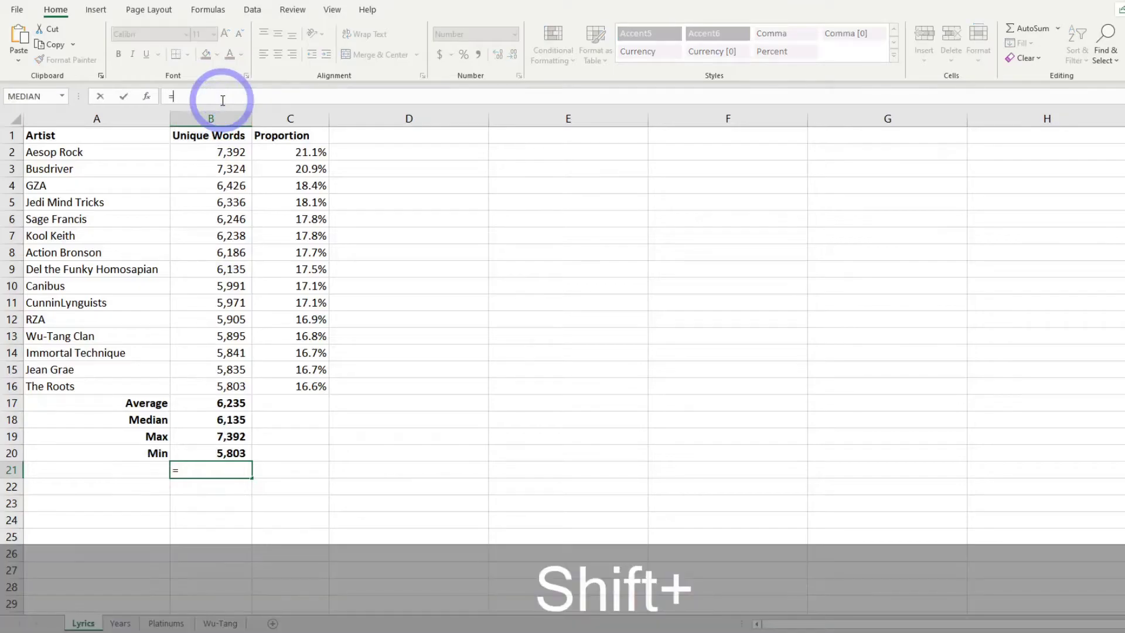
text(QUA)
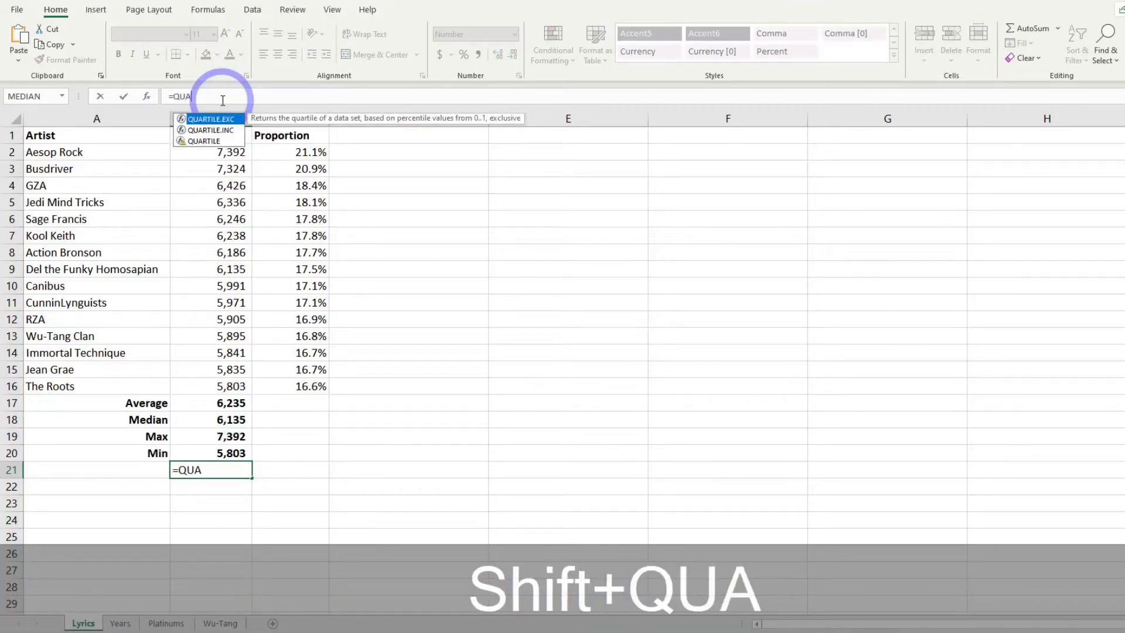
text(RTILE)
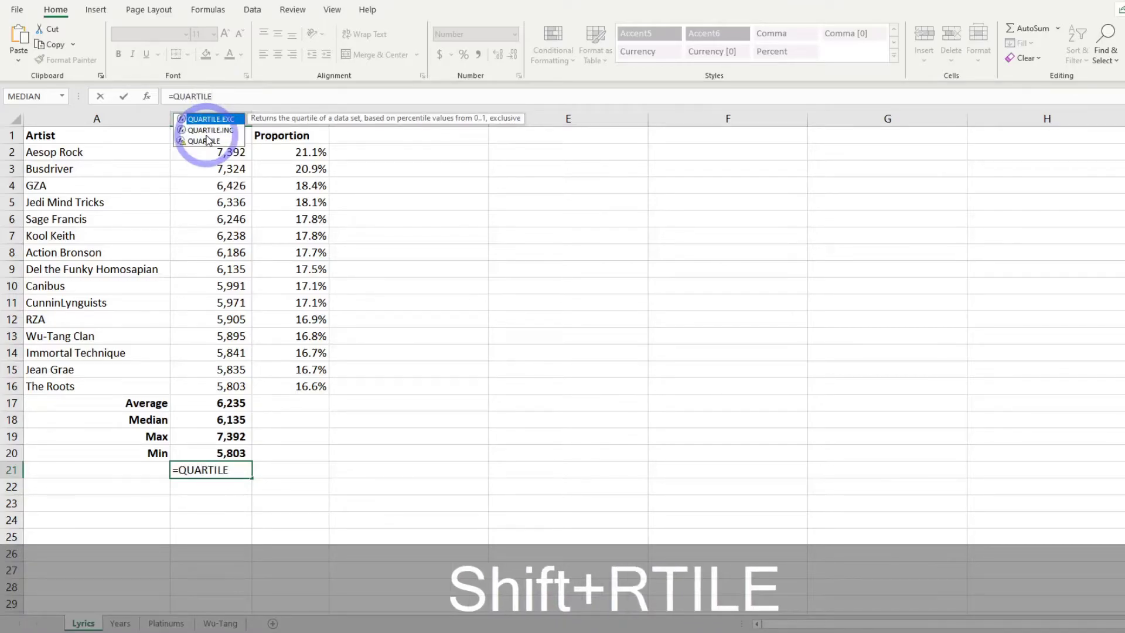
double_click(205, 141)
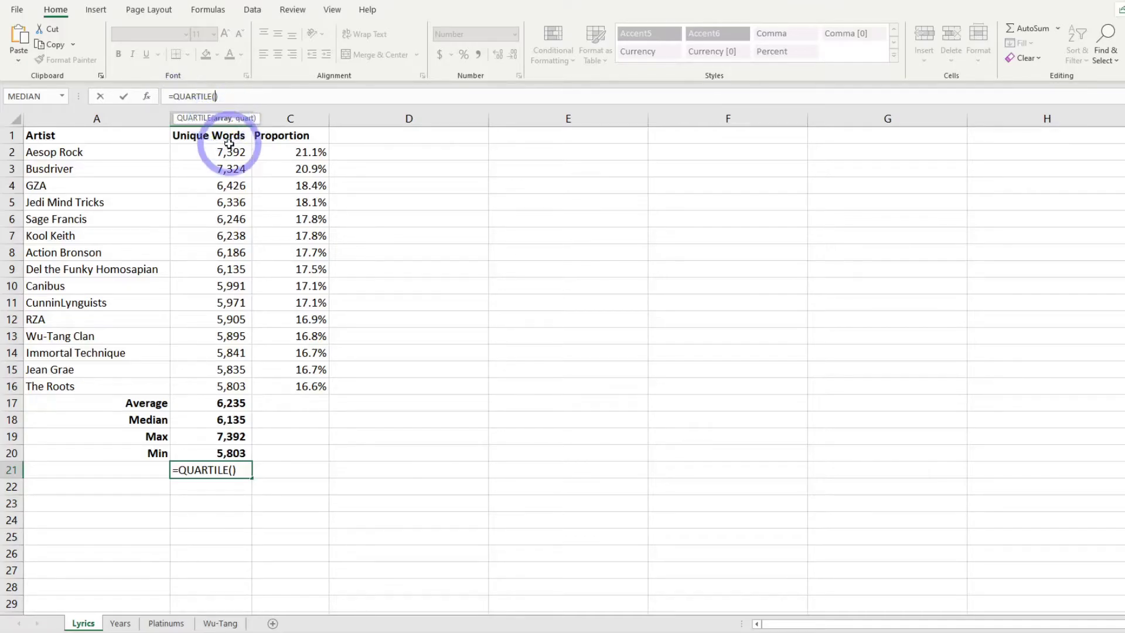
drag(228, 150, 221, 382)
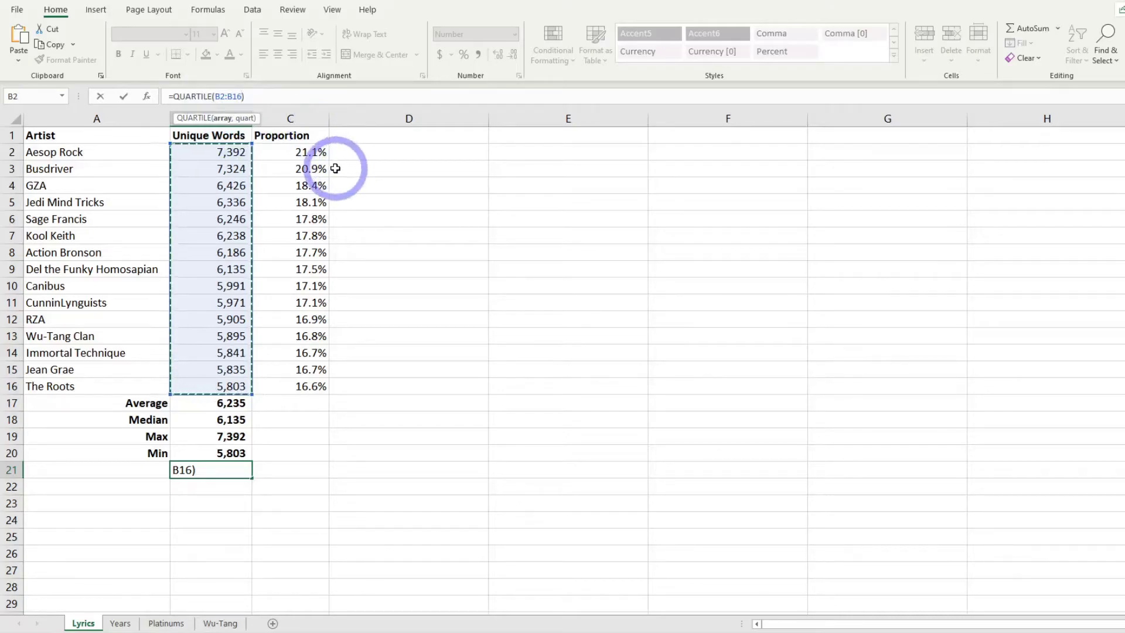
text(,)
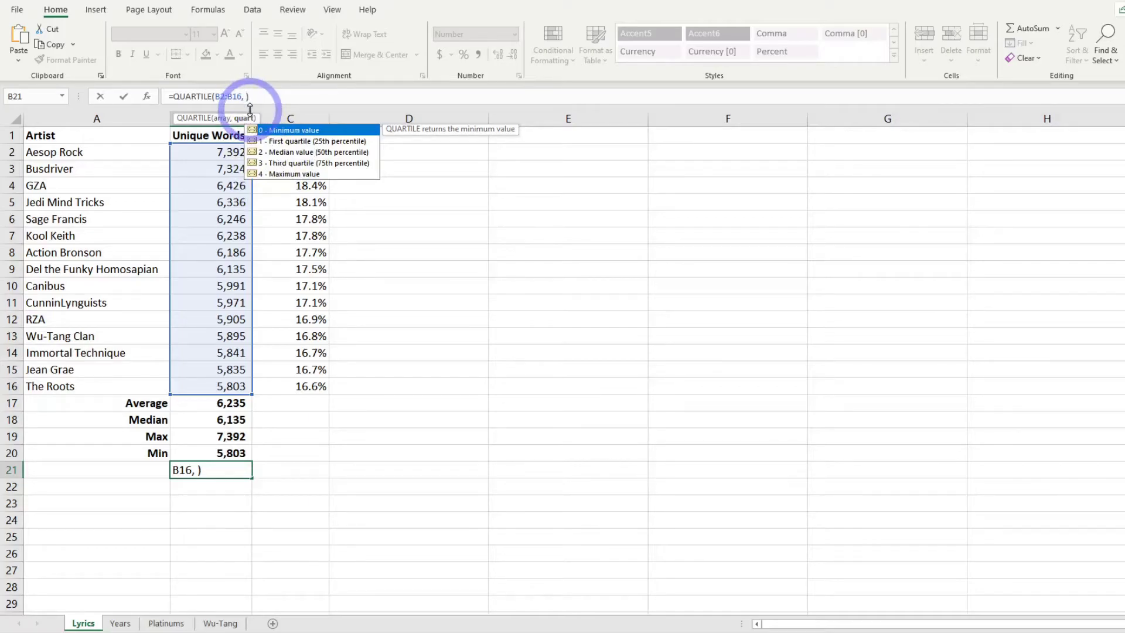
text(1)
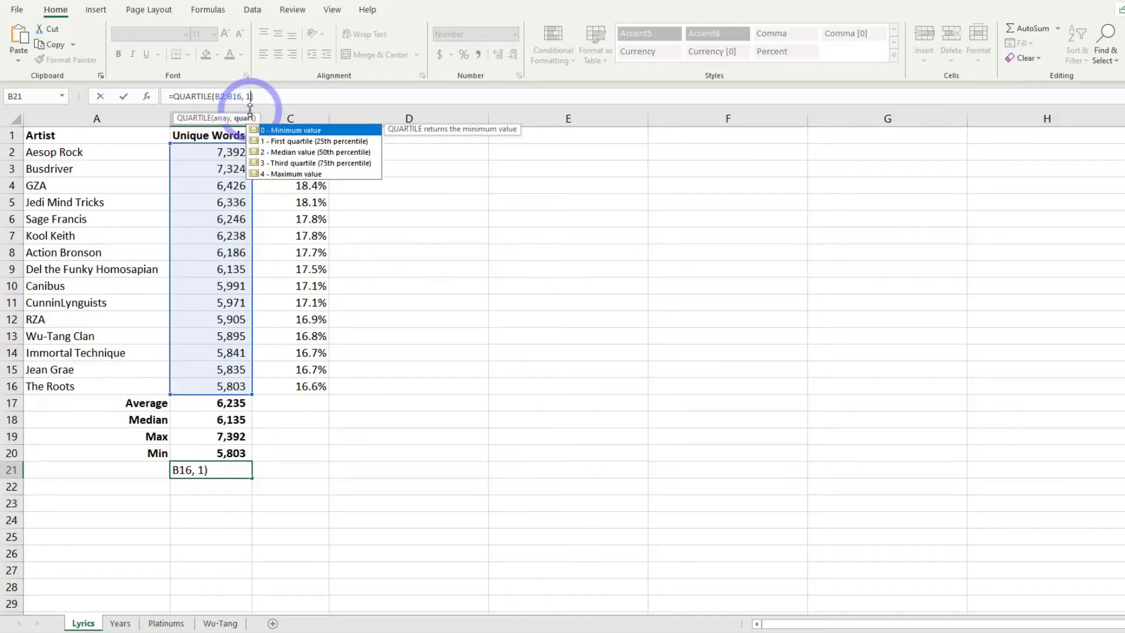
key(Return)
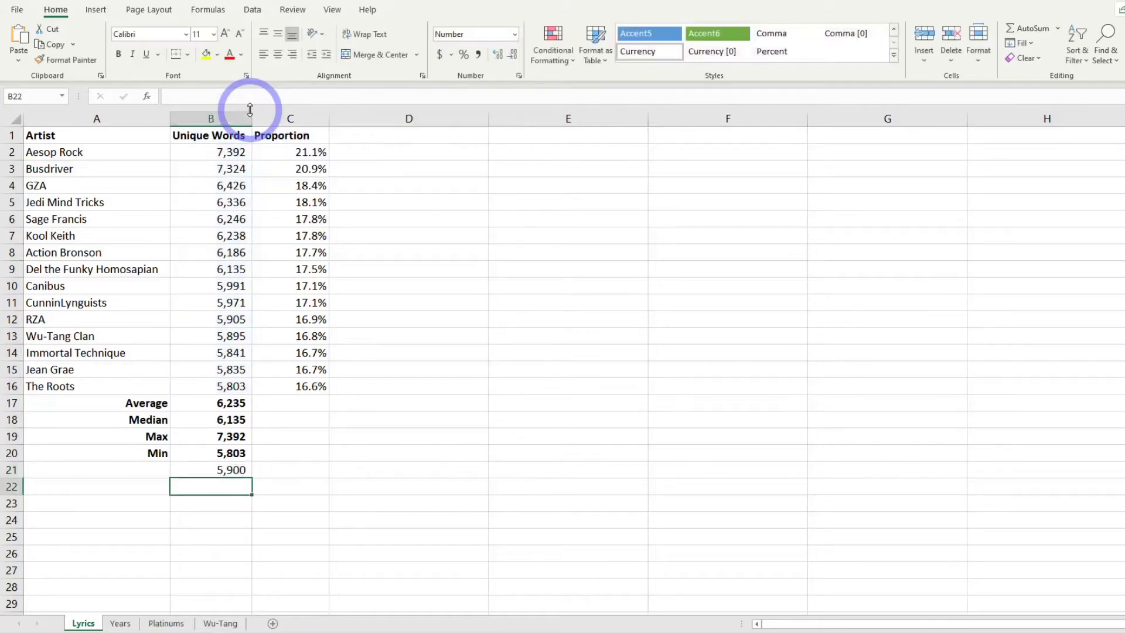
click(243, 473)
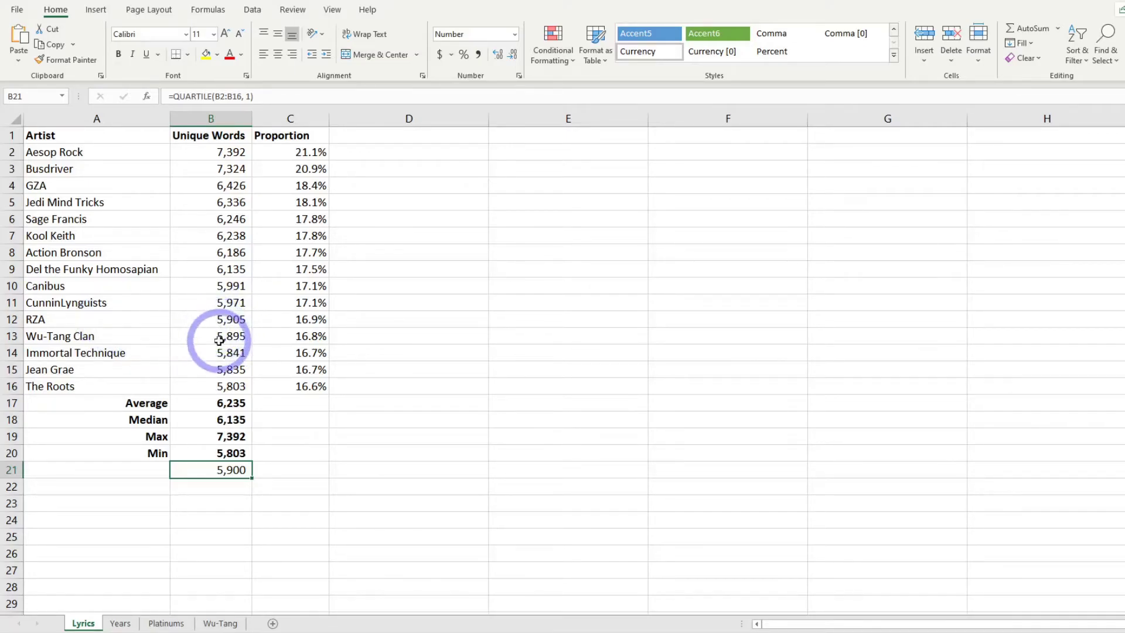
drag(223, 337, 223, 326)
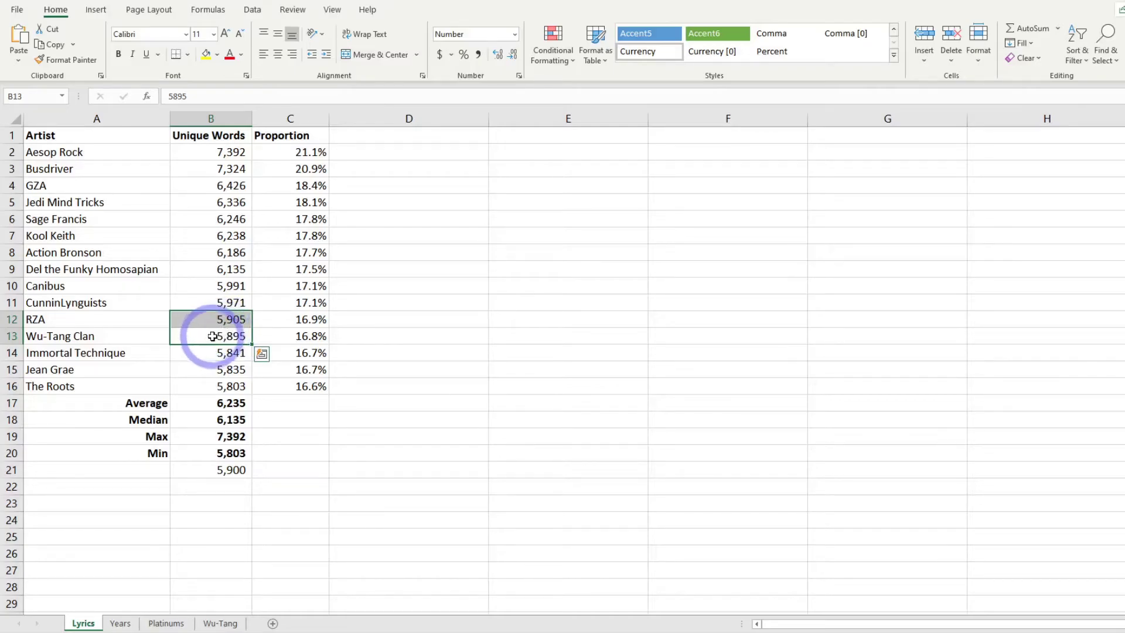
drag(103, 319, 106, 337)
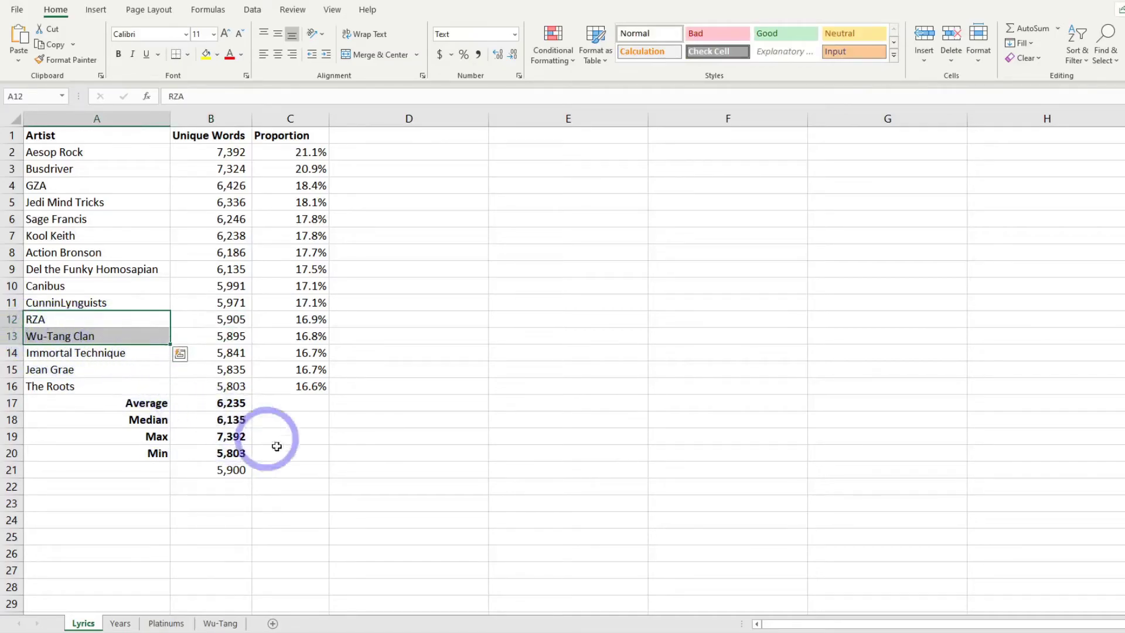
Label A21 as "1st Quartile" and A22 as "3rd Quartile".
click(177, 472)
click(165, 474)
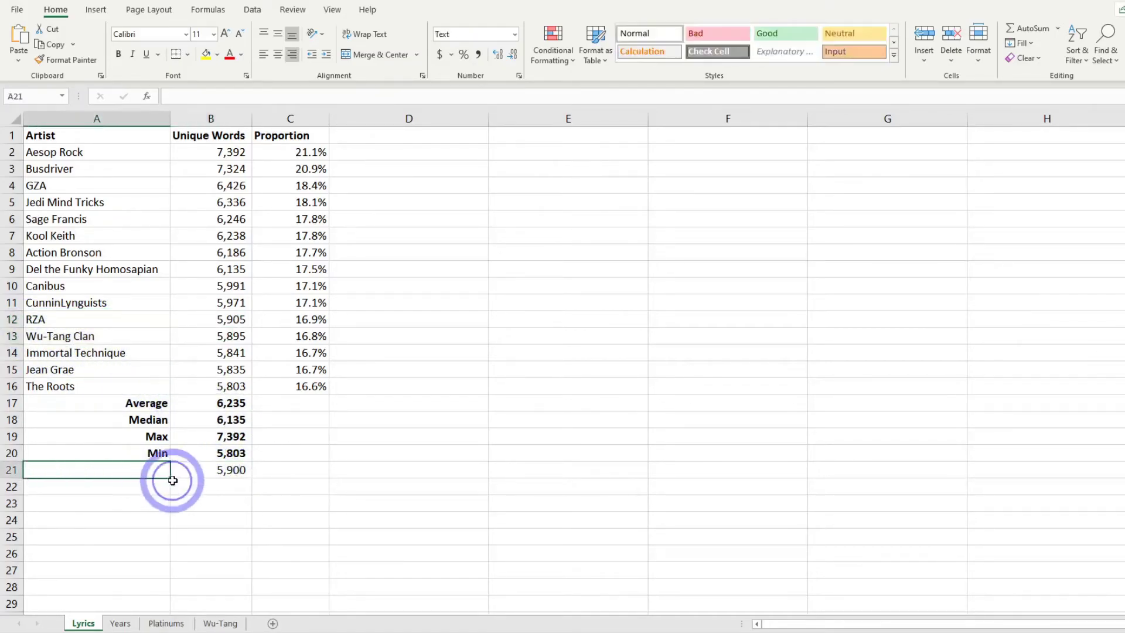
text(1st Quartile)
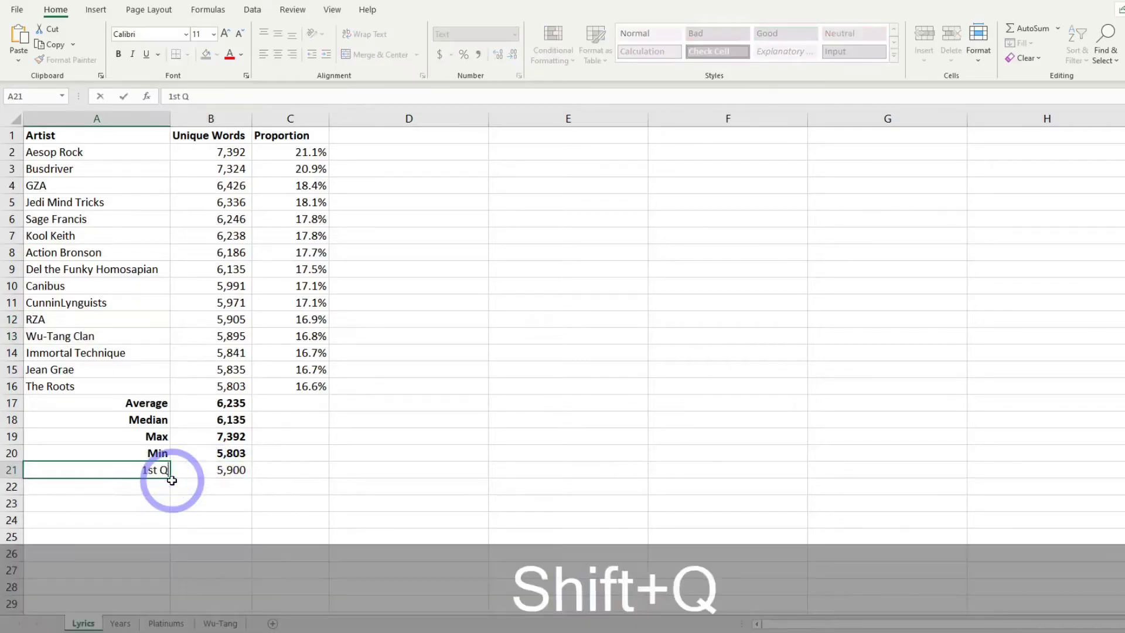
key(Return)
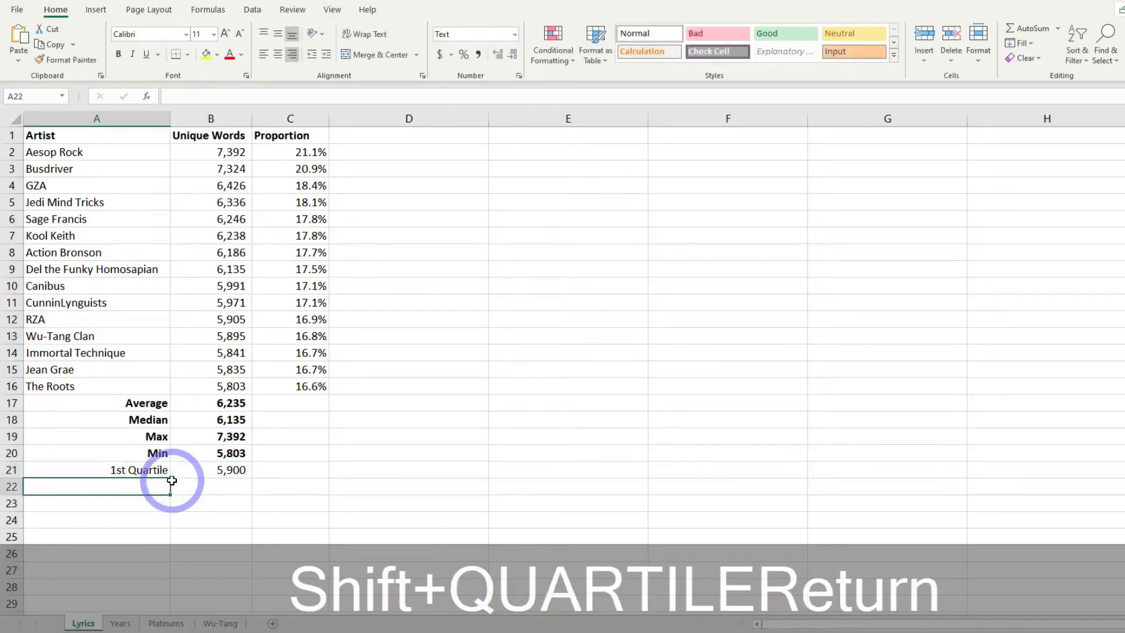
text(3rd)
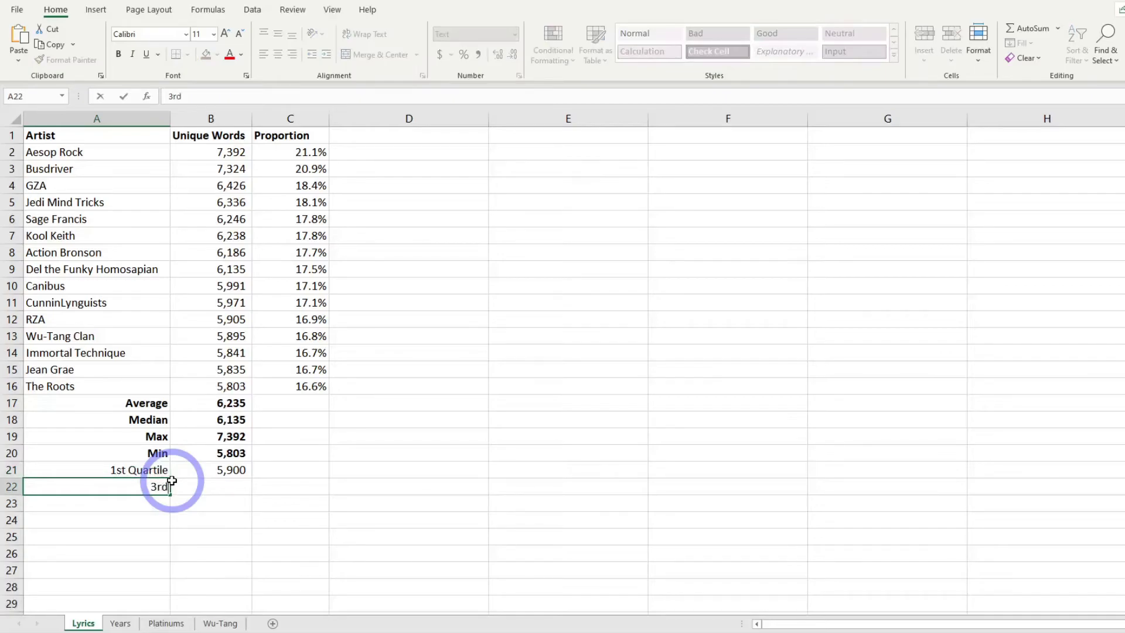
text( Quartile)
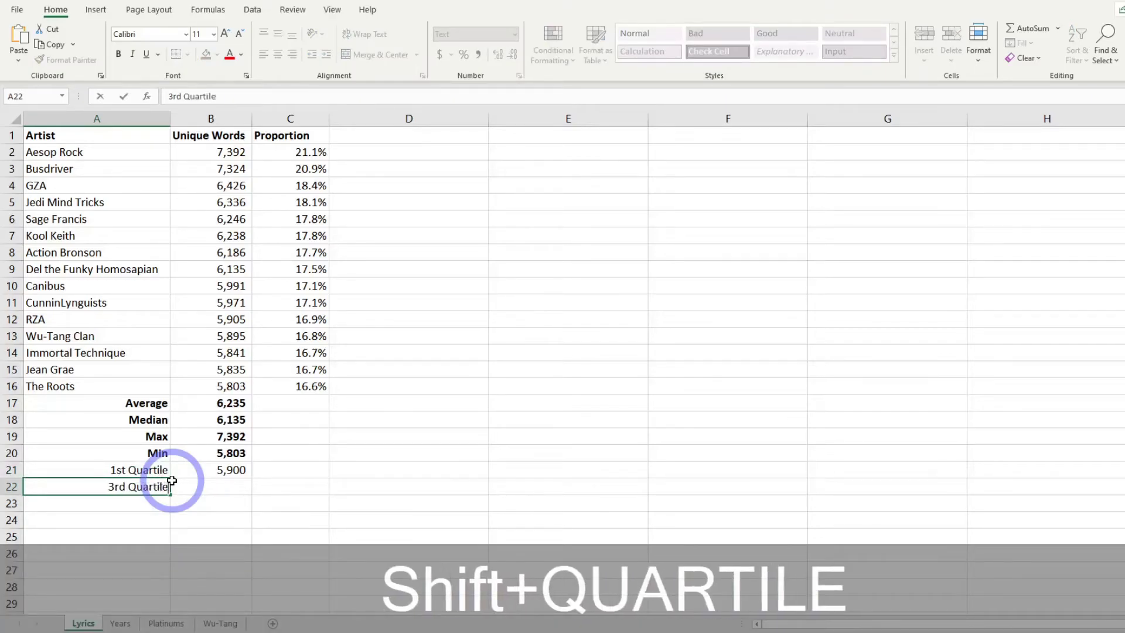
Calculate the third quartile of the unique word counts in B22 with the formula =QUARTILE(B2:B16, 3).
click(237, 485)
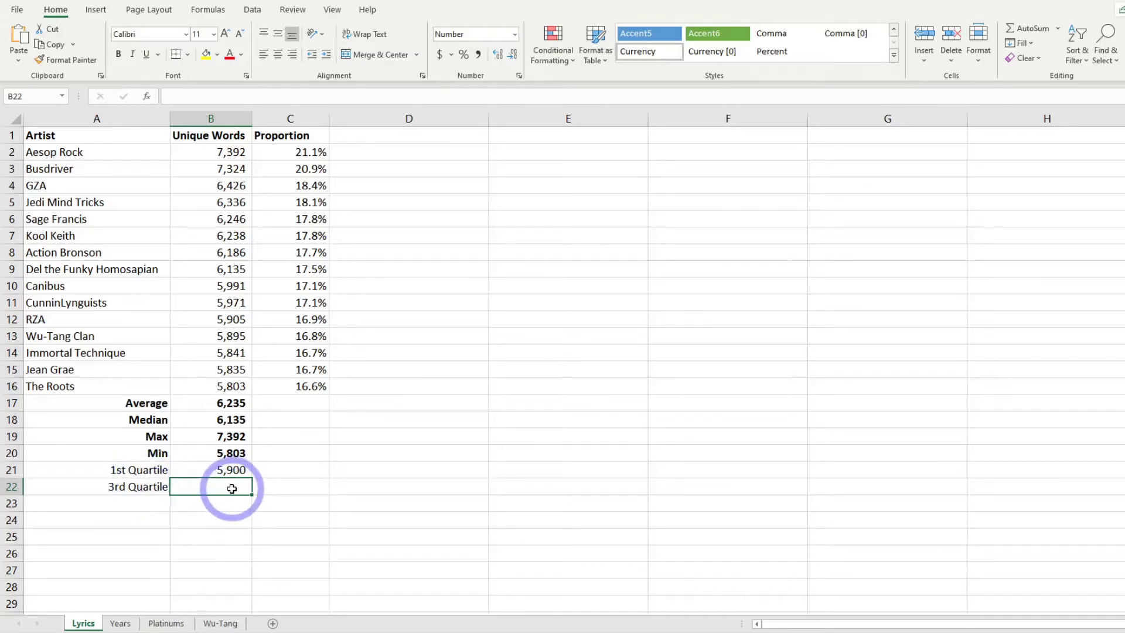
click(261, 103)
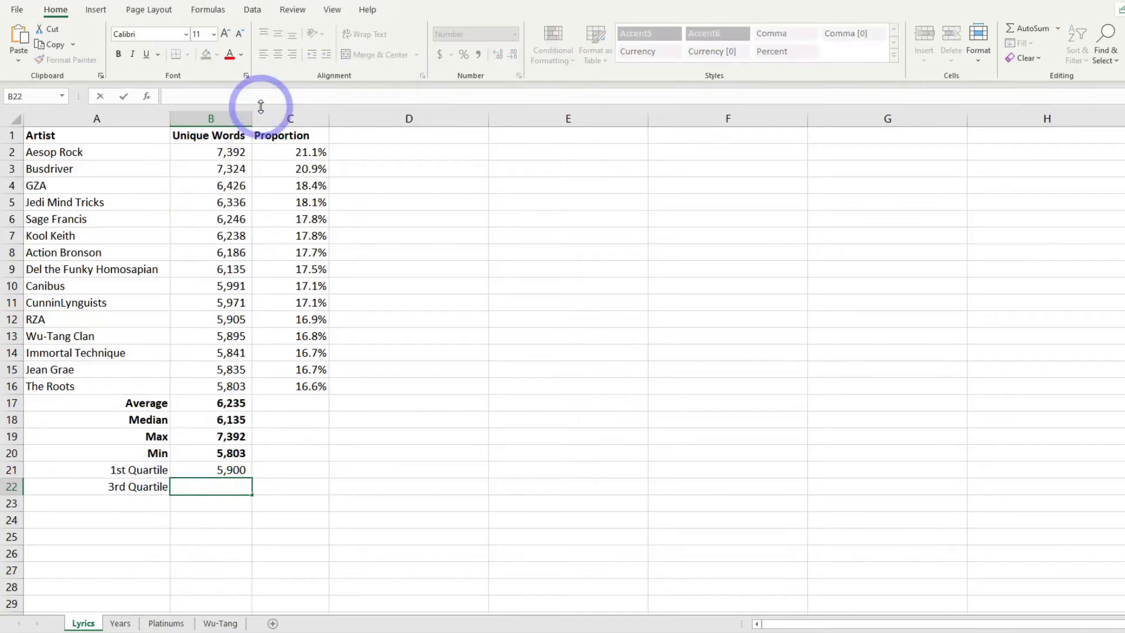
text(=QUAR)
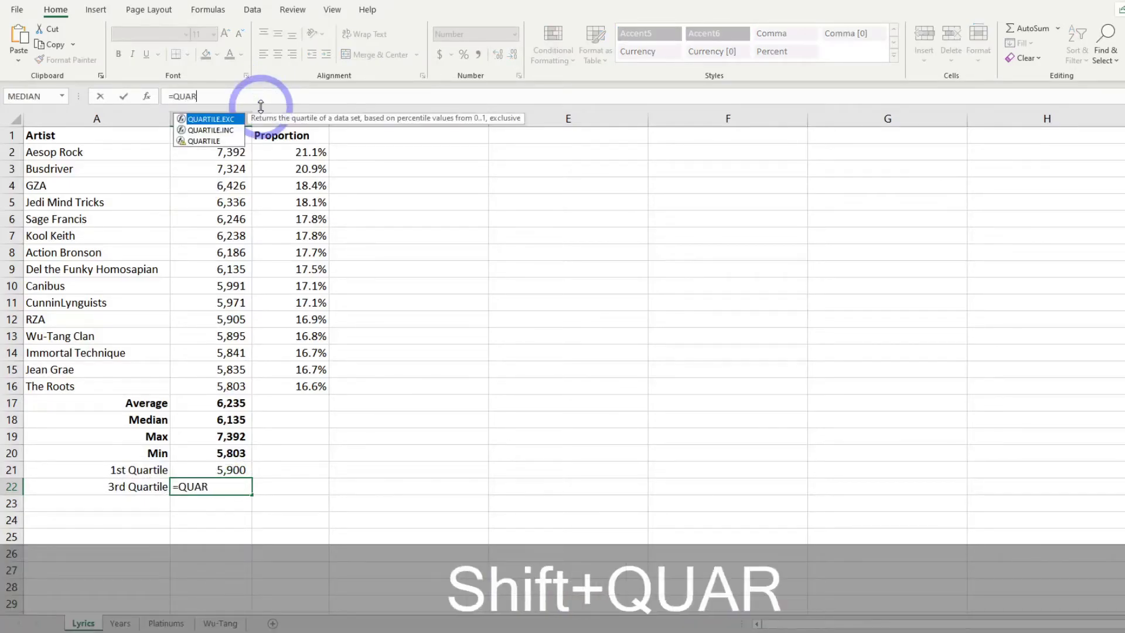
text(TILE()
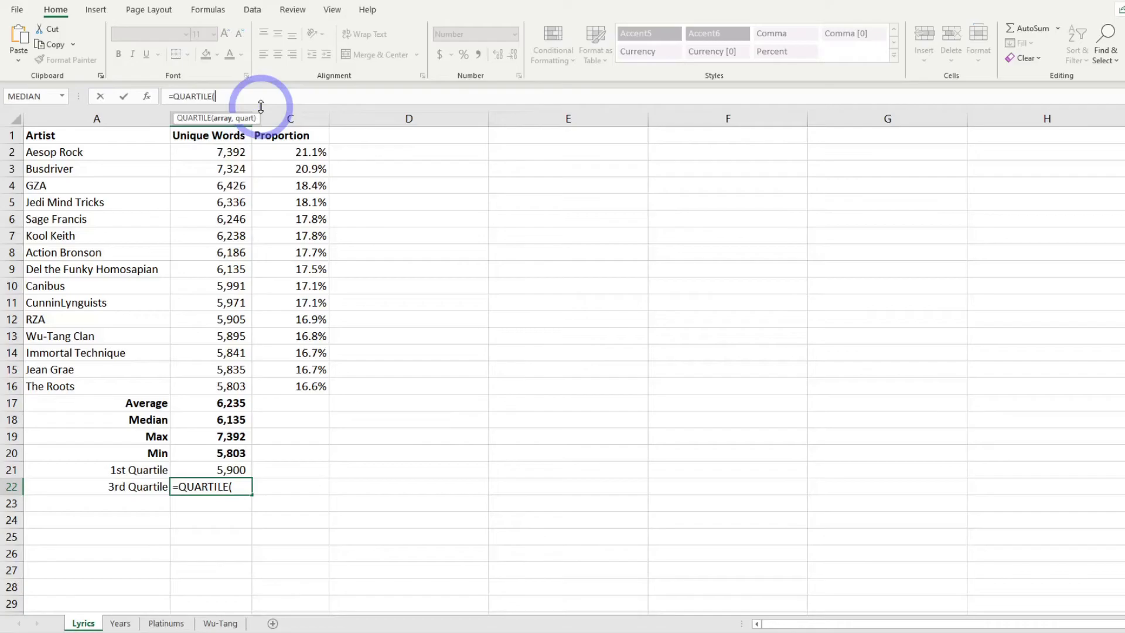
drag(231, 153, 220, 386)
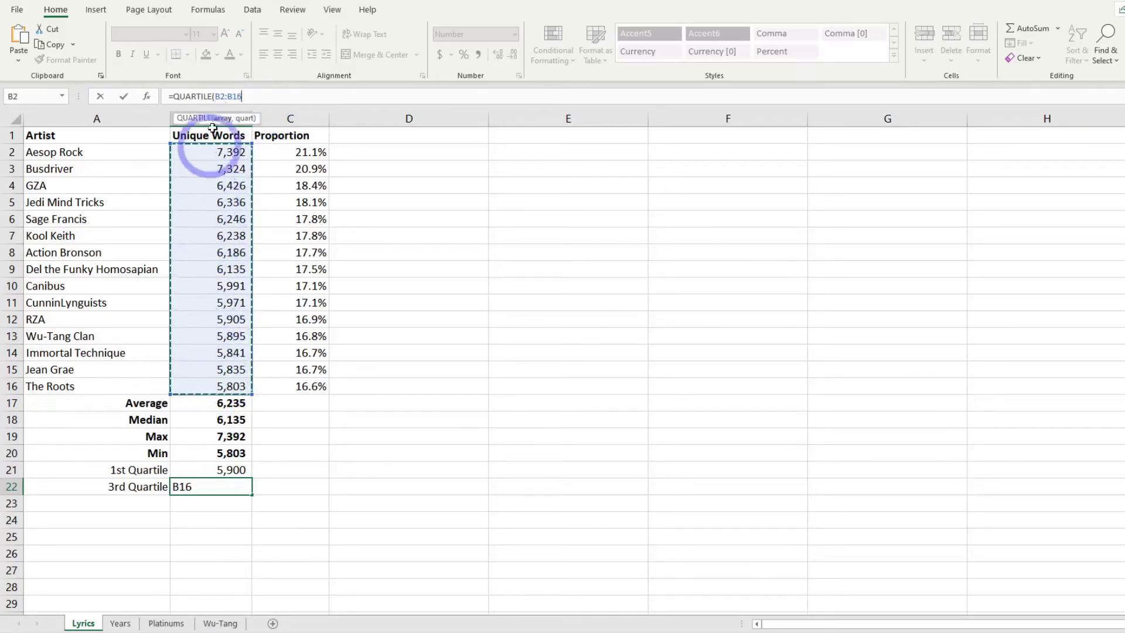
text(,)
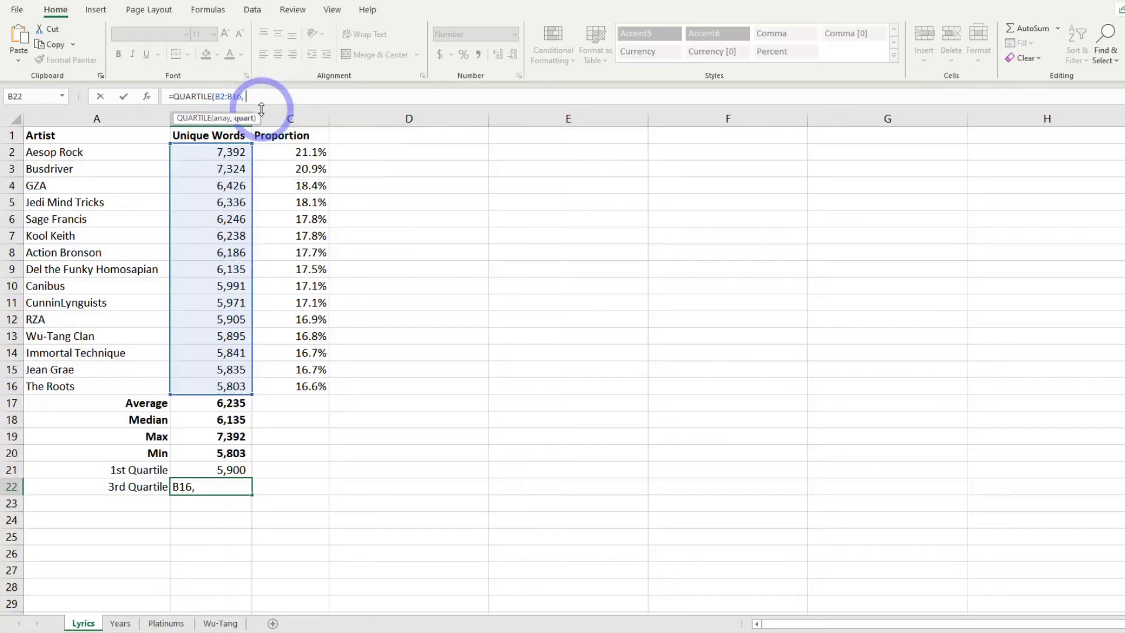
text( 3))
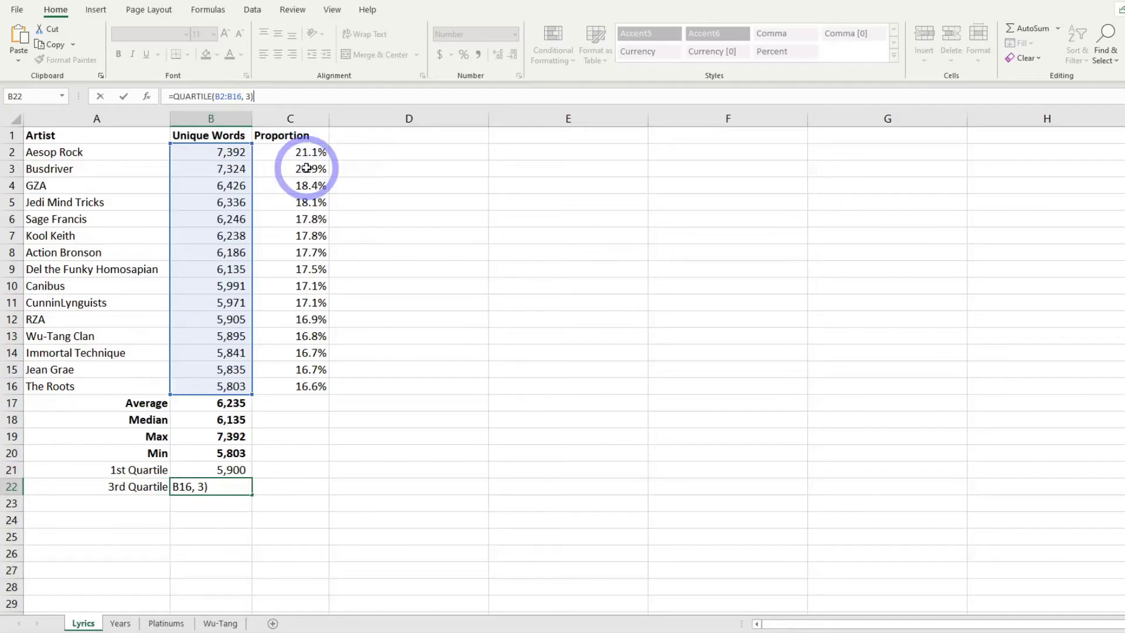
key(Return)
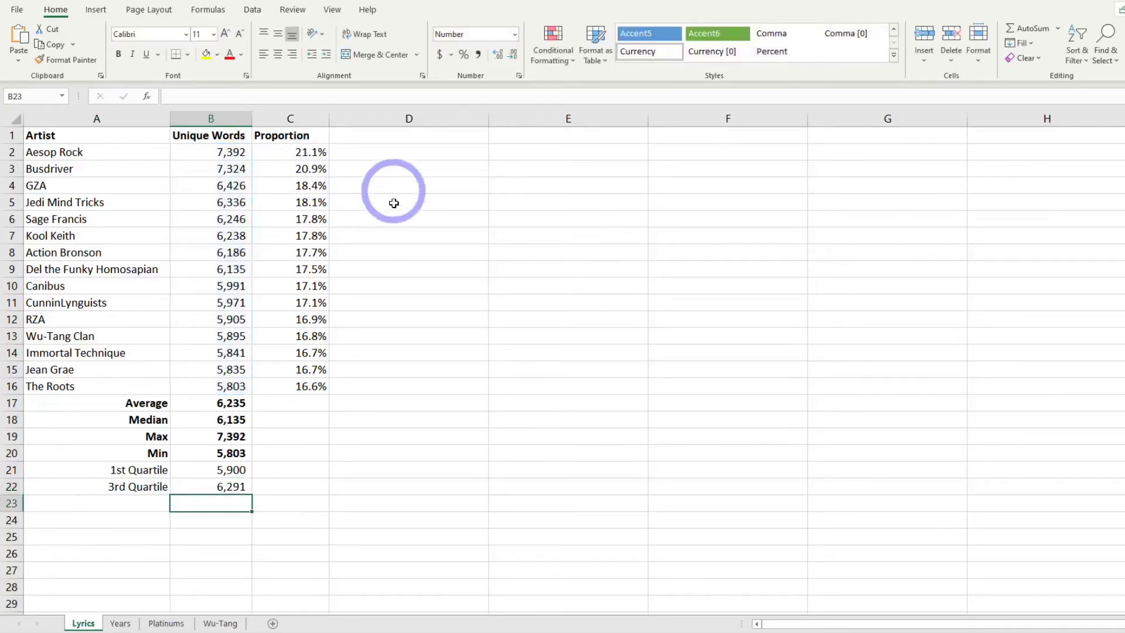
Make the quartile labels and values in A21:B22 bold.
click(234, 487)
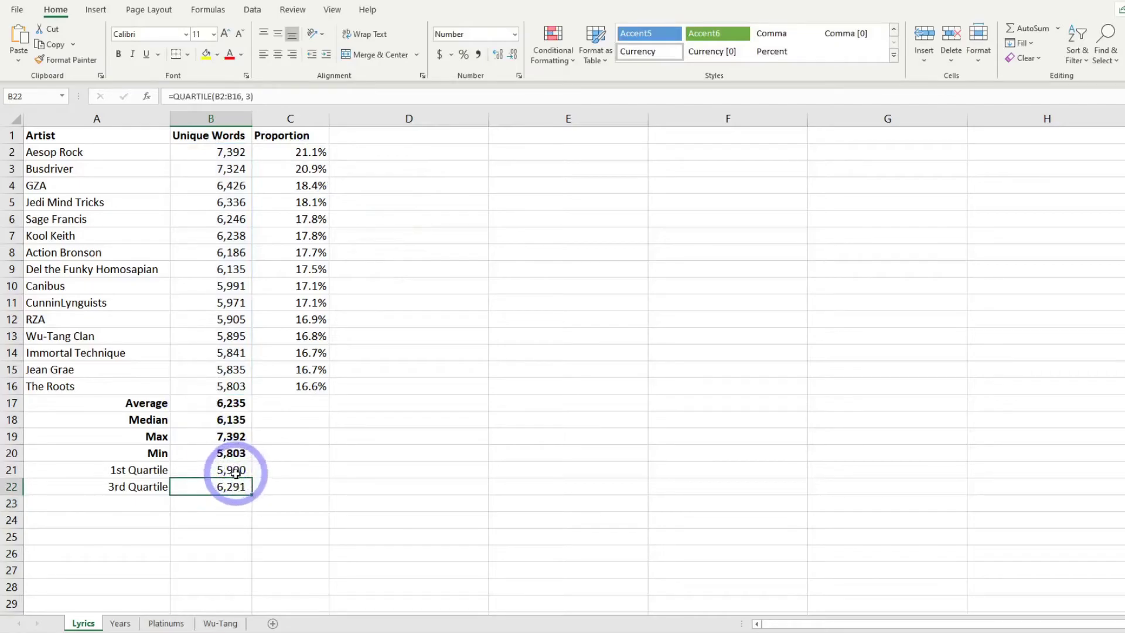
drag(233, 470, 156, 484)
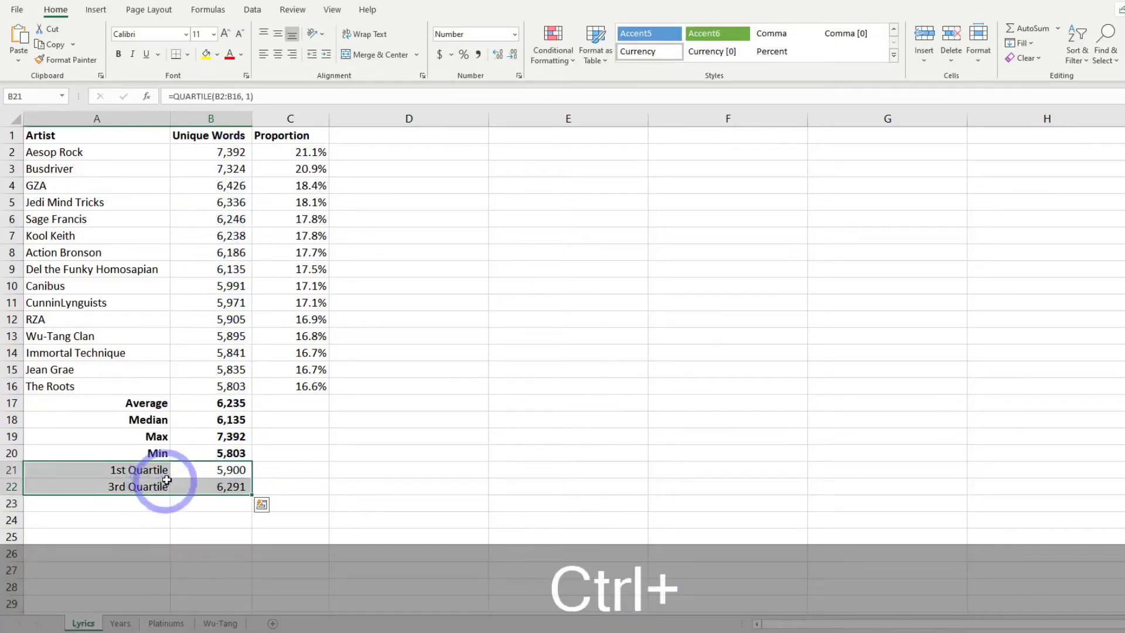
key(ctrl+b)
click(311, 492)
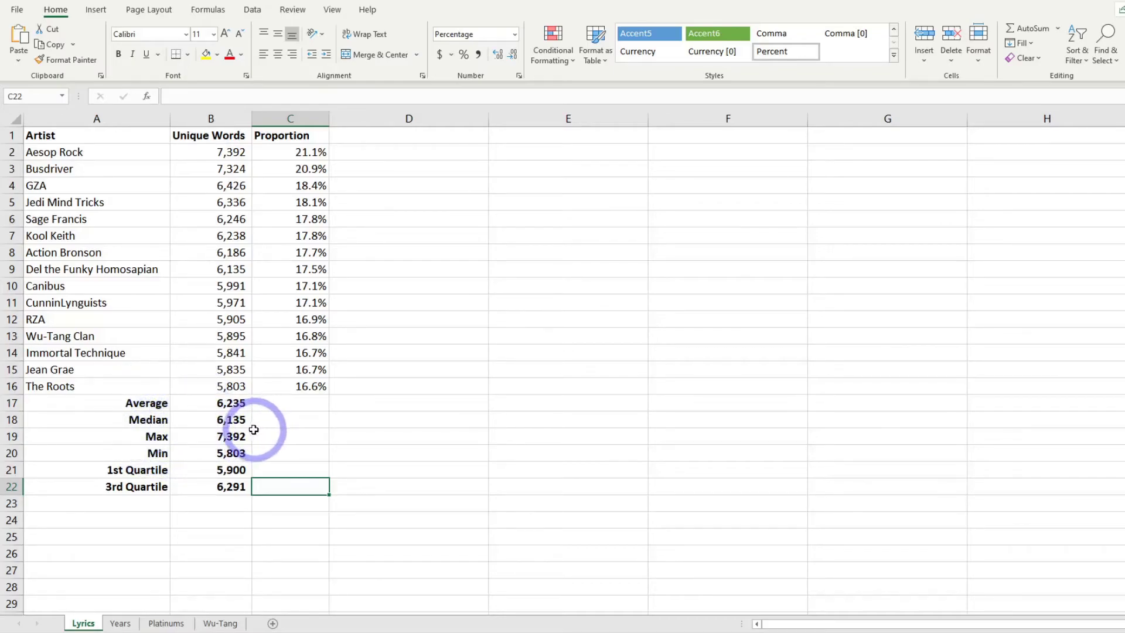
Try a yellow fill on the Median through 3rd Quartile rows in A18:B22 and undo it.
drag(148, 418, 206, 485)
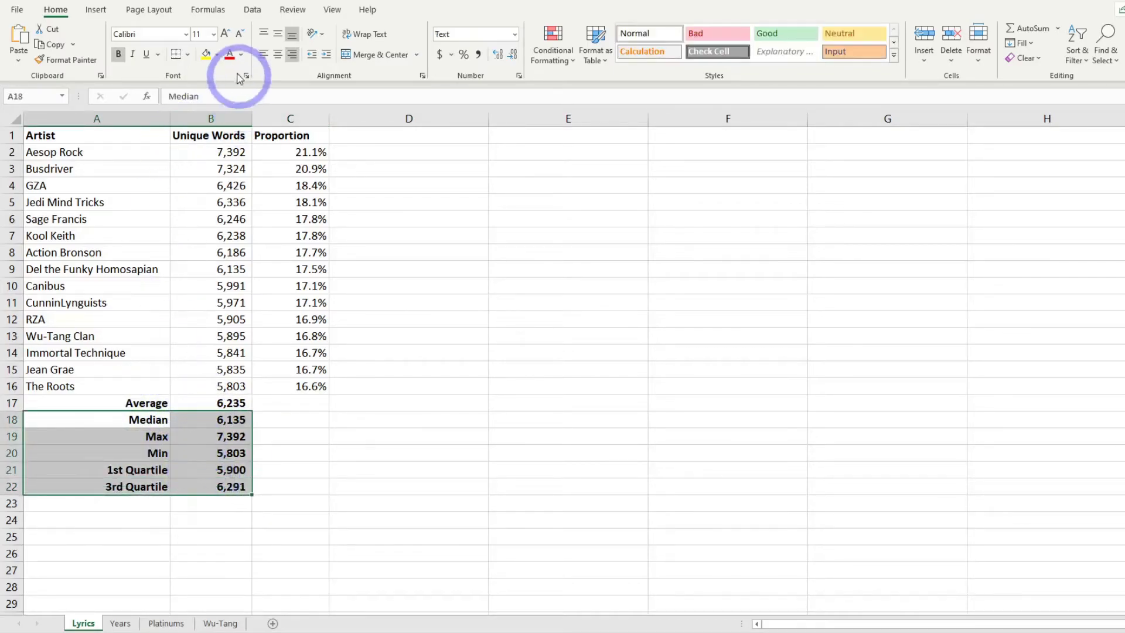
click(206, 54)
click(290, 471)
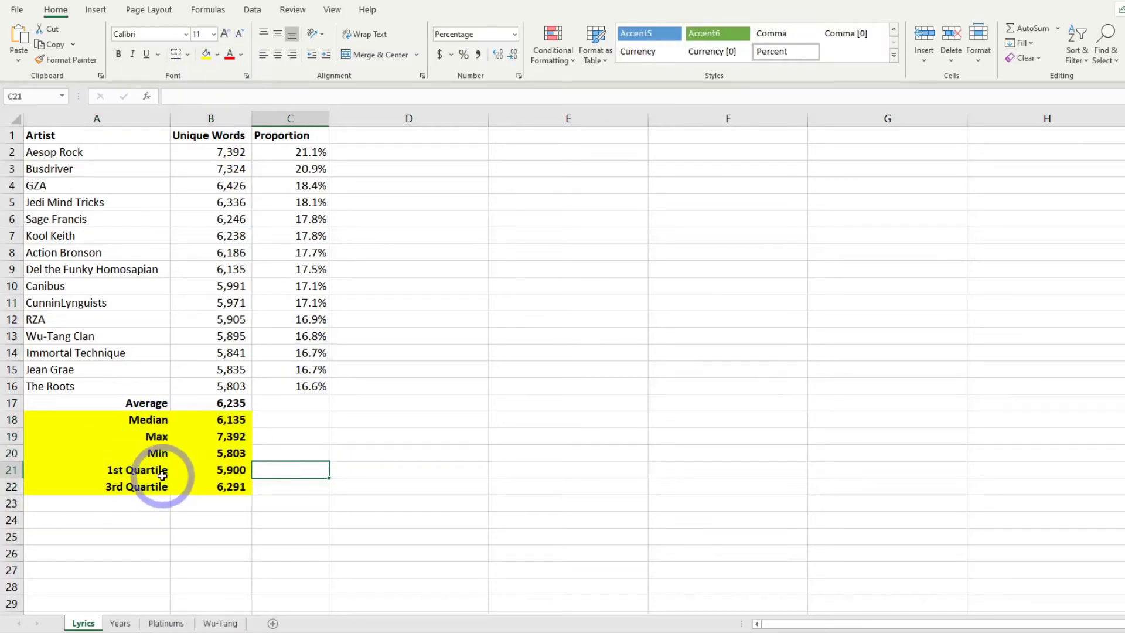
key(ctrl+z)
key(ctrl+z)
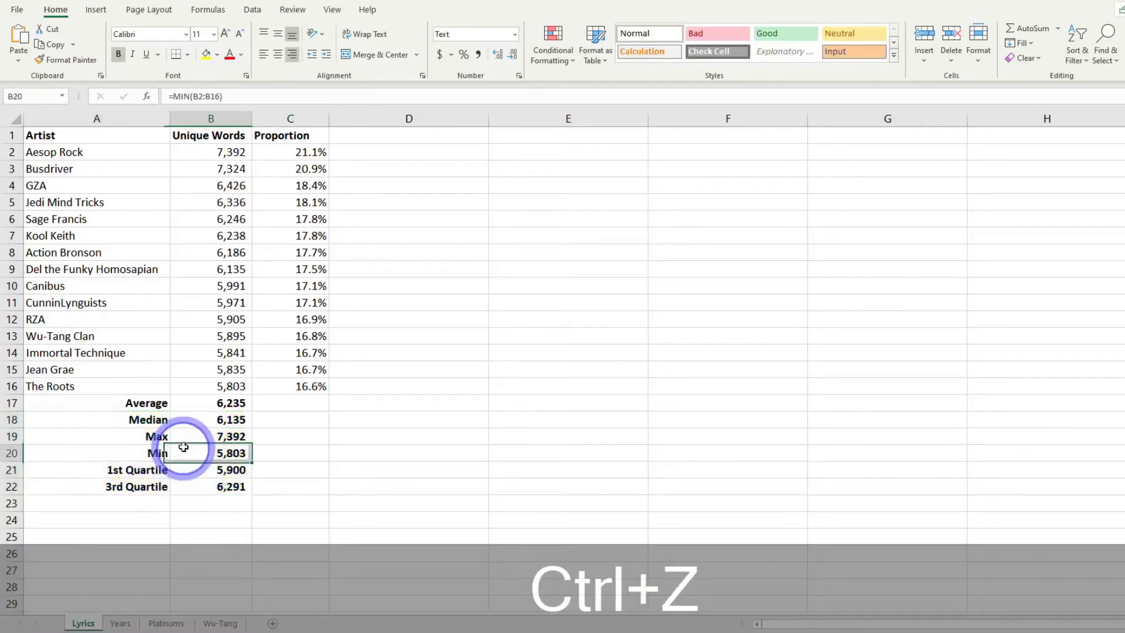
Copy the Median label and value to row 26 and the 1st Quartile label and value to row 25.
drag(138, 418, 211, 427)
key(ctrl+c)
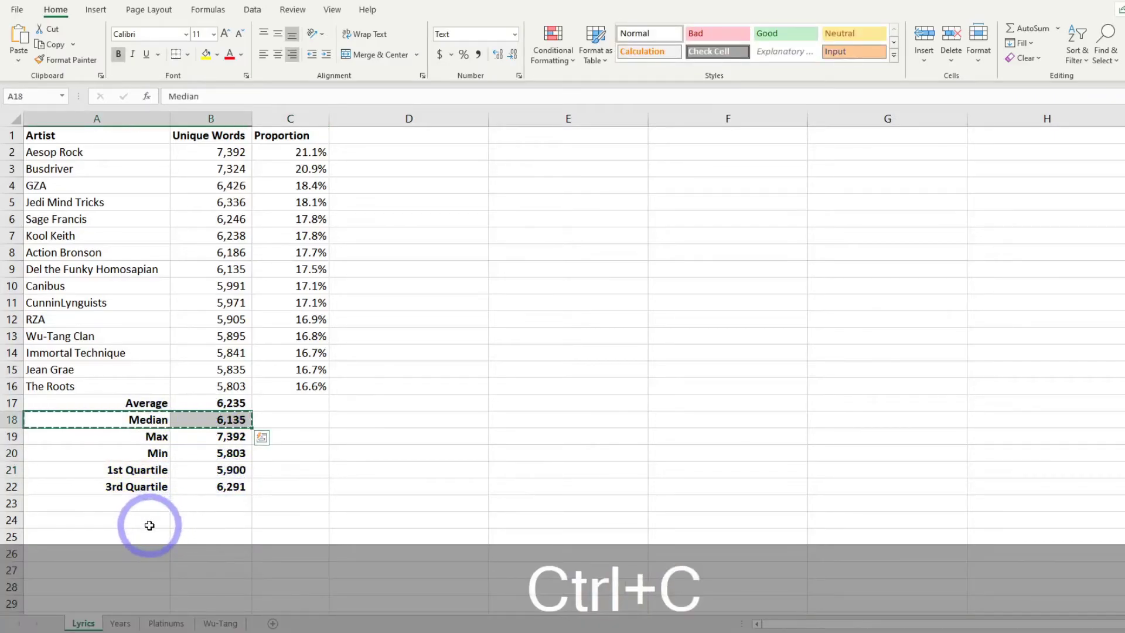
click(158, 556)
key(ctrl+v)
drag(158, 468, 221, 475)
key(ctrl+c)
click(155, 534)
key(ctrl+v)
Copy the 3rd Quartile label and value from row 22 to row 27, below the copied Median.
drag(157, 488, 290, 487)
key(ctrl+c)
click(261, 503)
key(ctrl+v)
key(ctrl+z)
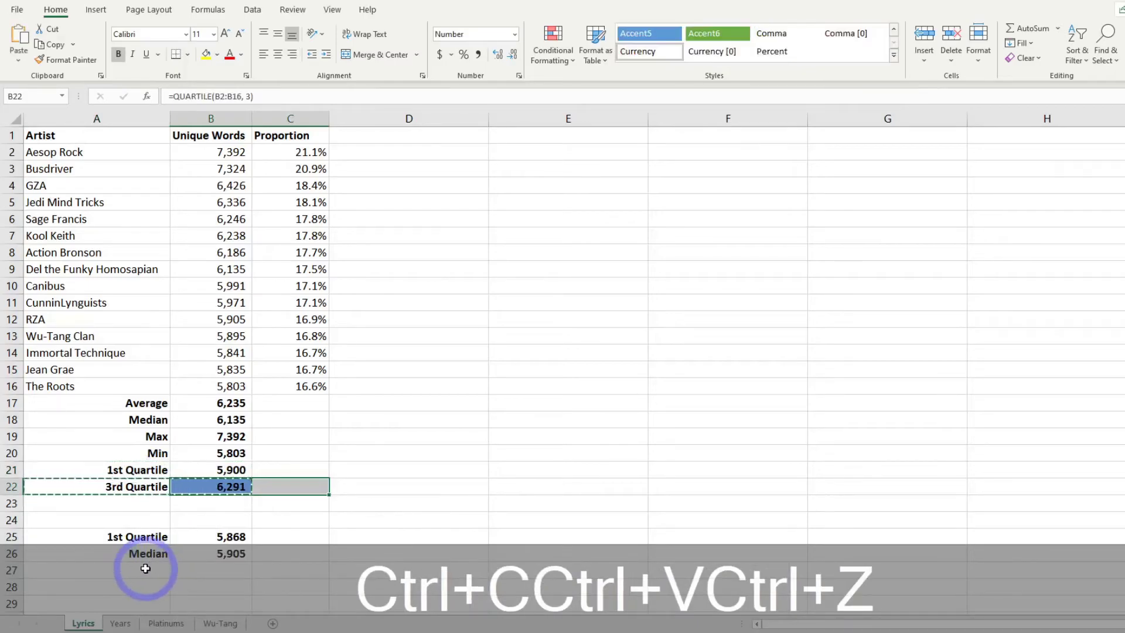
click(145, 569)
key(ctrl+v)
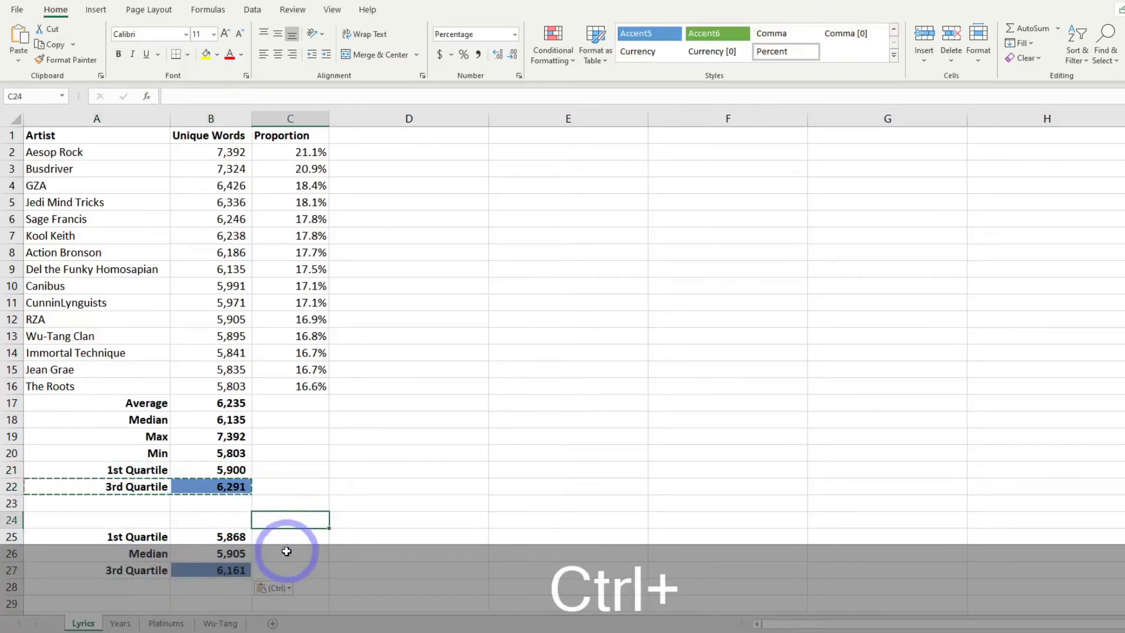
key(ctrl+z)
key(ctrl+c)
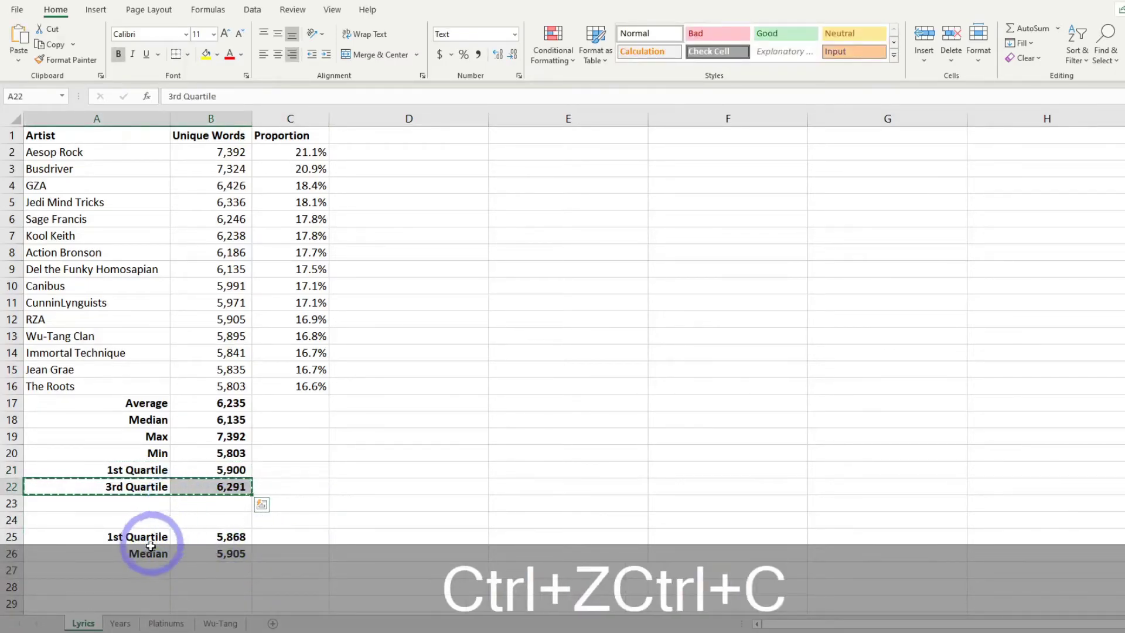
click(143, 569)
key(ctrl+v)
Copy the Min label and value to row 24 and the Max label and value to row 28.
scroll(285, 490, down, 3)
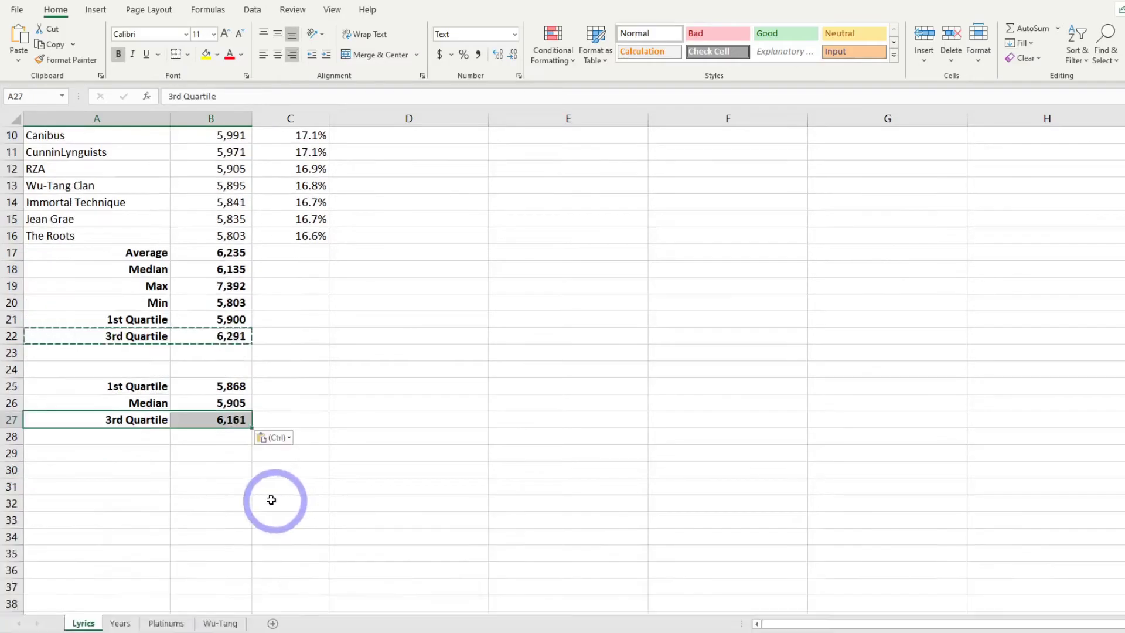
drag(157, 301, 214, 288)
key(ctrl+c)
click(150, 370)
key(ctrl+v)
key(ctrl+c)
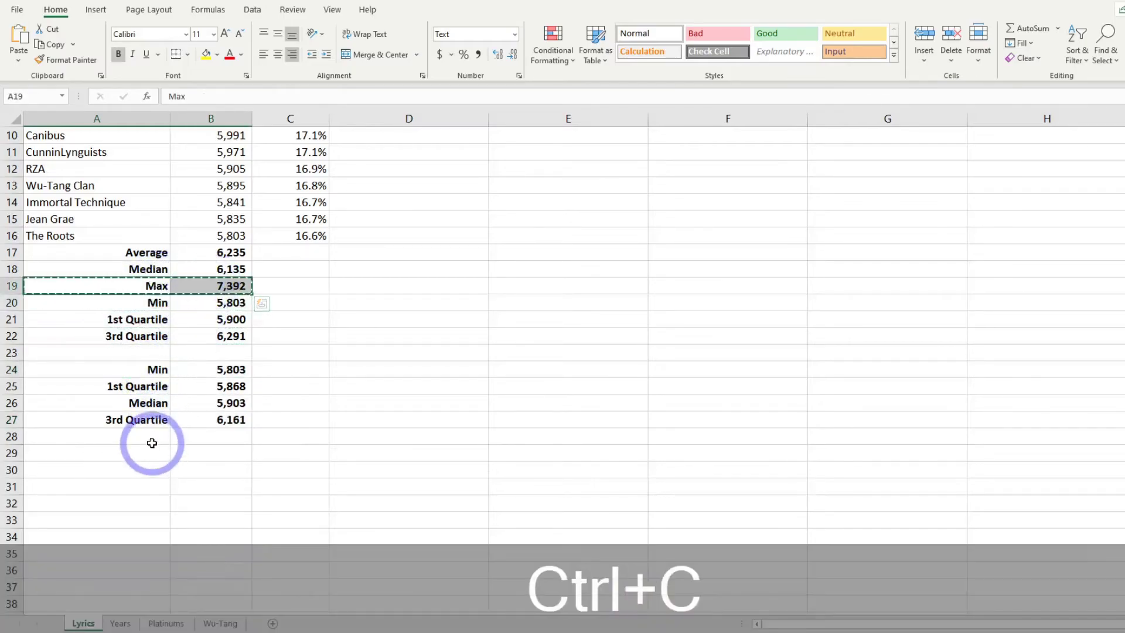
click(151, 442)
key(ctrl+v)
click(296, 465)
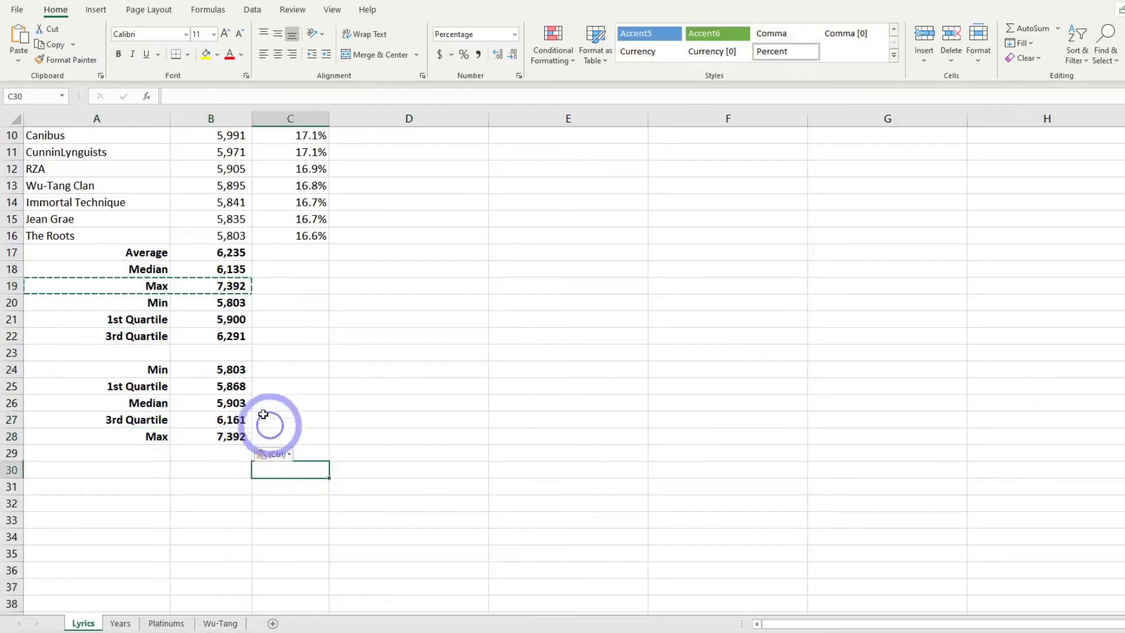
Examine the formulas and labels of the copied five-number summary in A24:B28.
click(202, 369)
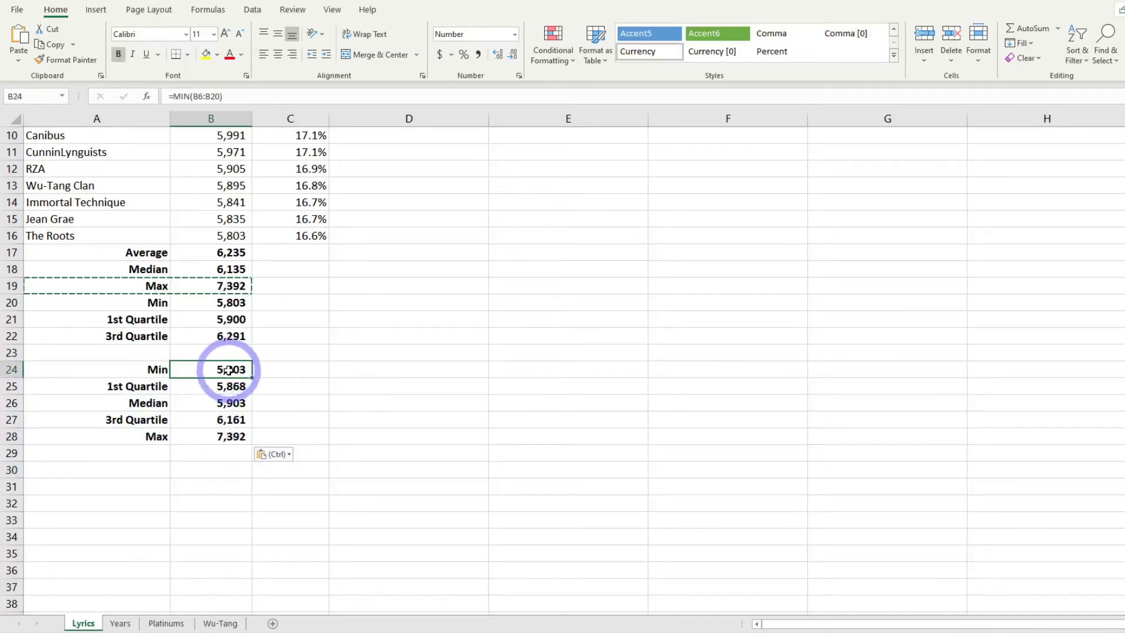
click(220, 385)
click(213, 404)
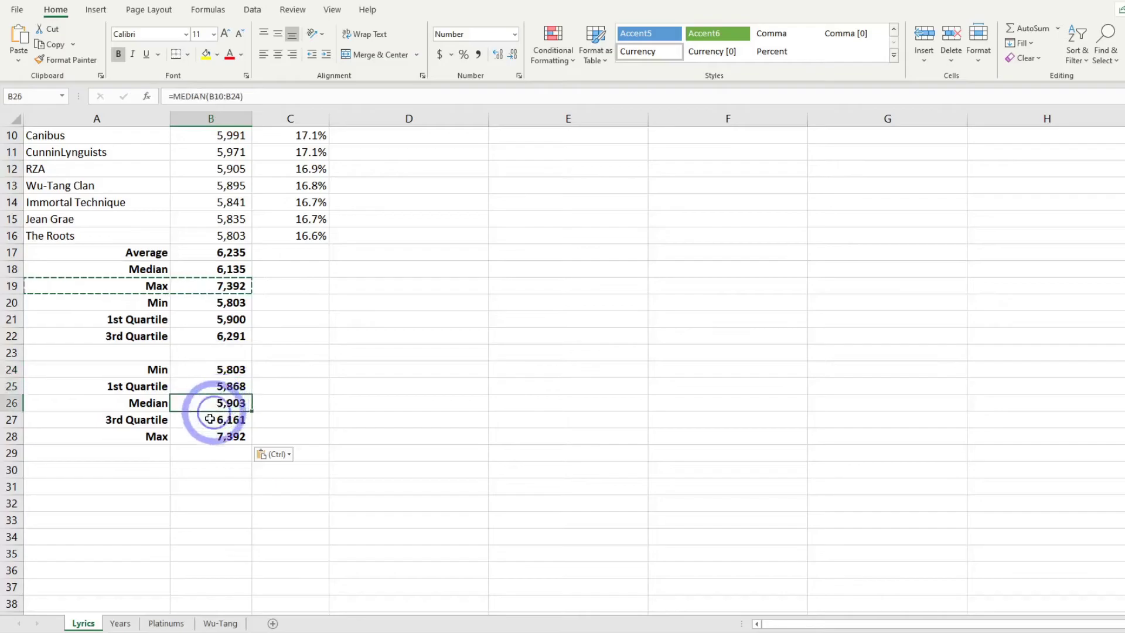
click(152, 406)
click(193, 425)
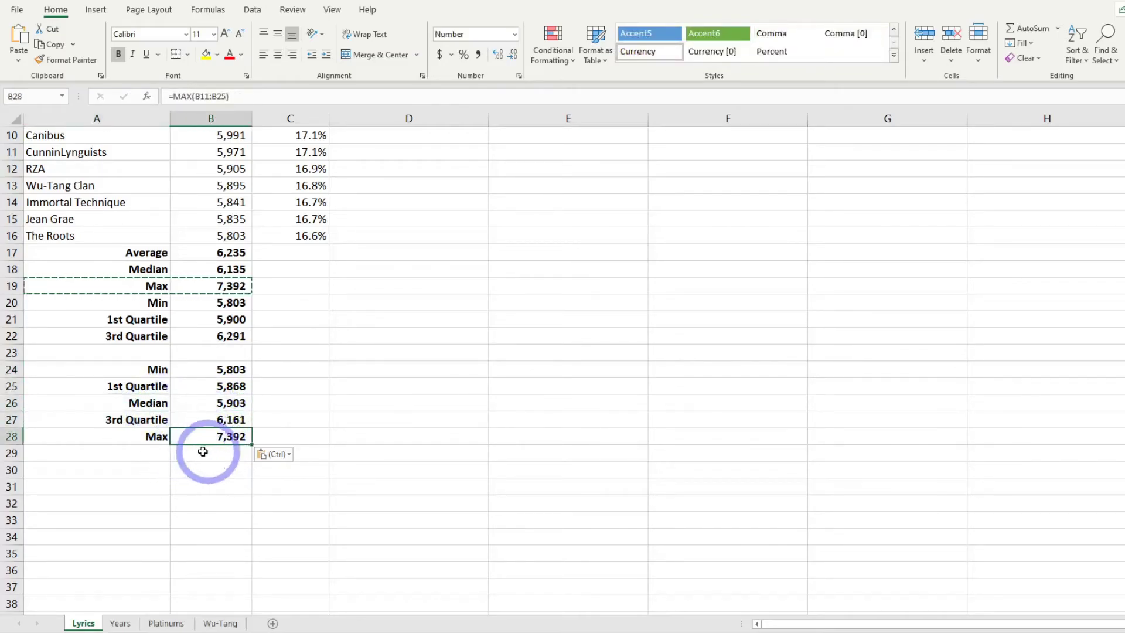
click(146, 369)
click(141, 387)
click(143, 406)
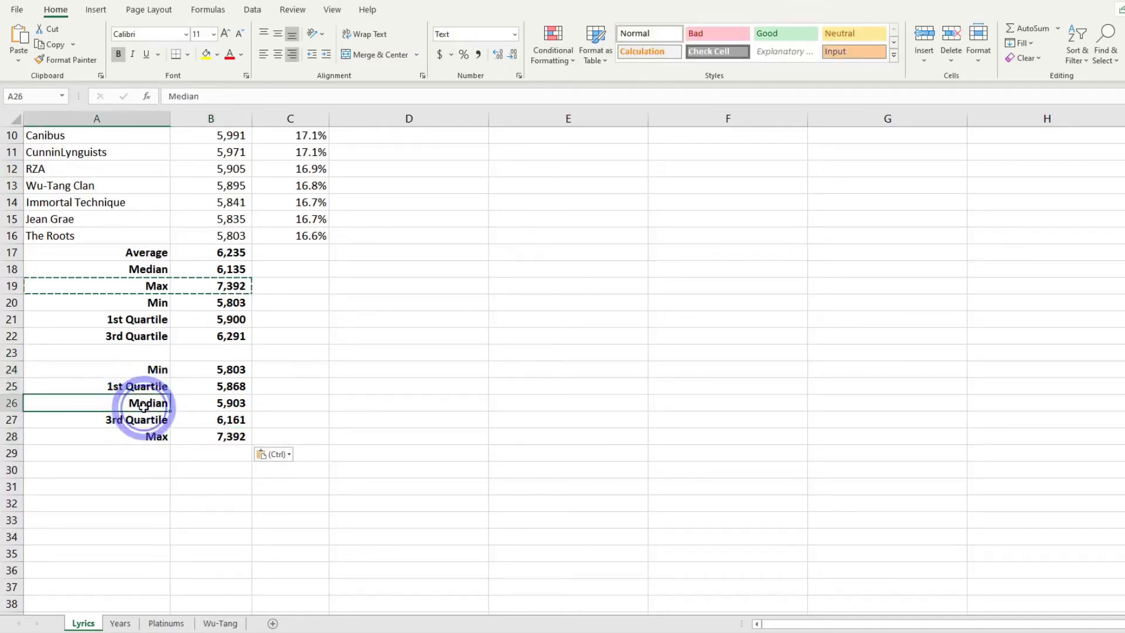
click(143, 421)
click(165, 444)
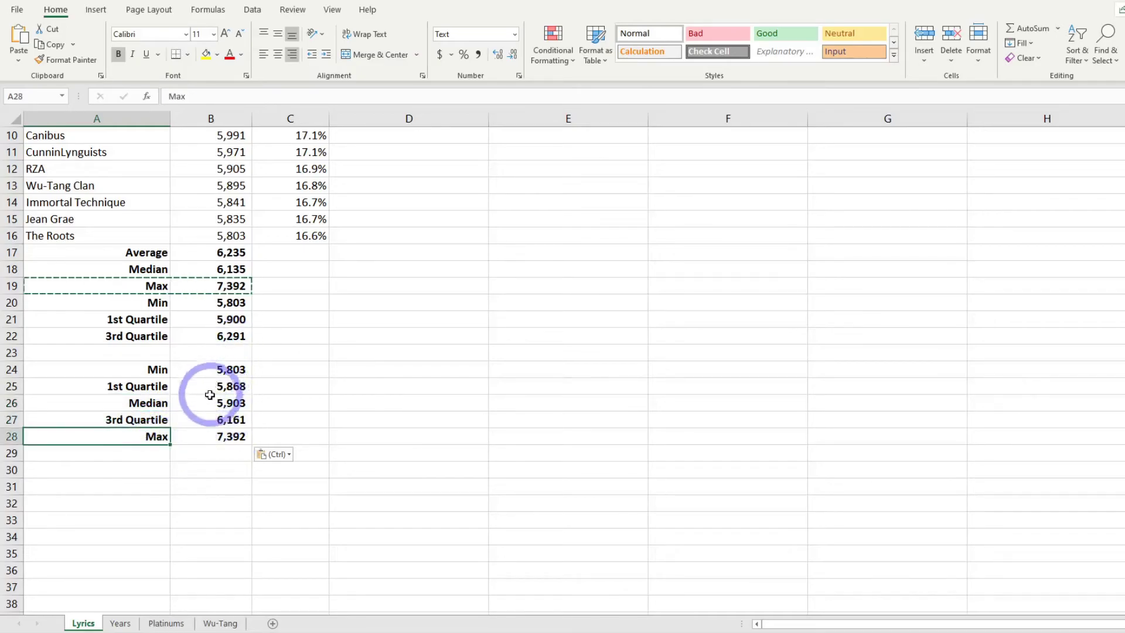
drag(231, 369, 212, 448)
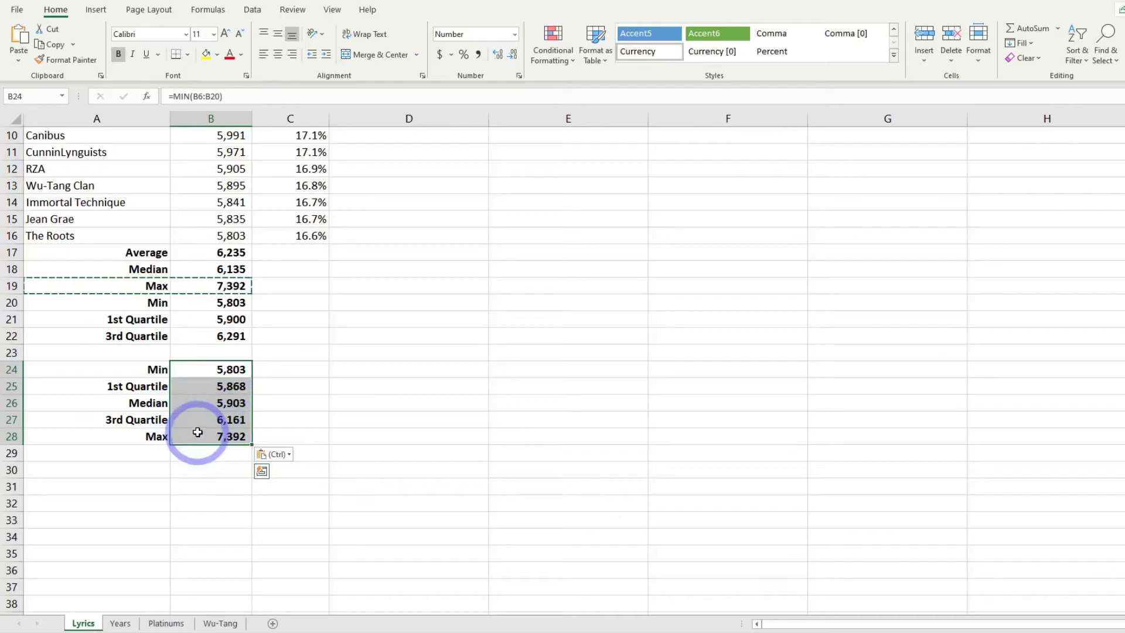
click(268, 436)
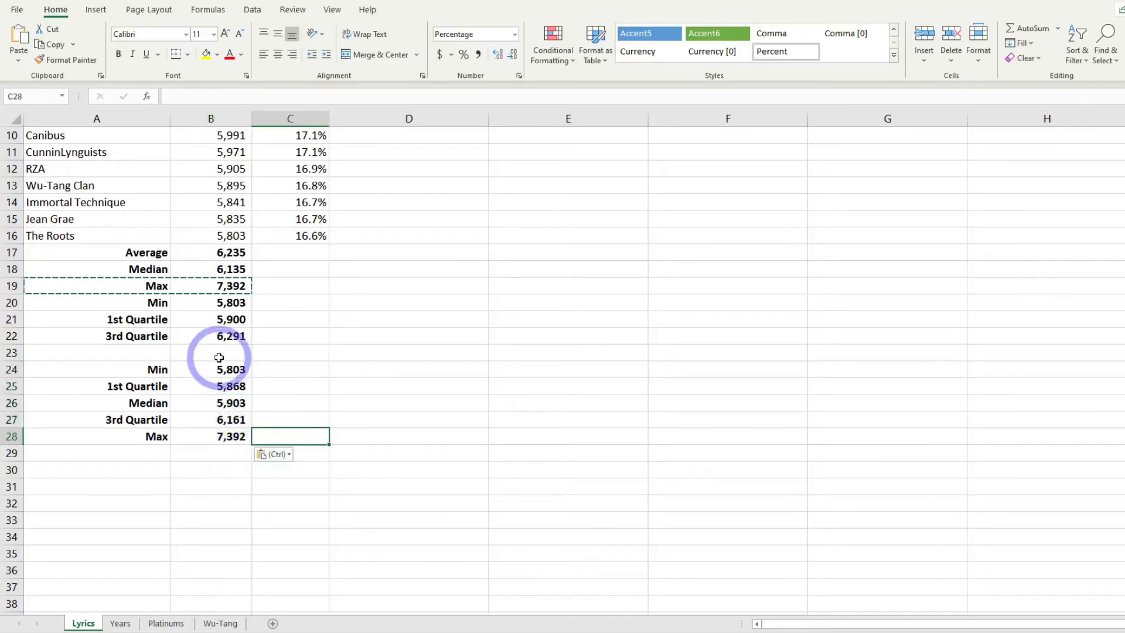
Compare the five-number summary in A24:B28 with the artist data and the original statistics above it.
drag(154, 367, 200, 432)
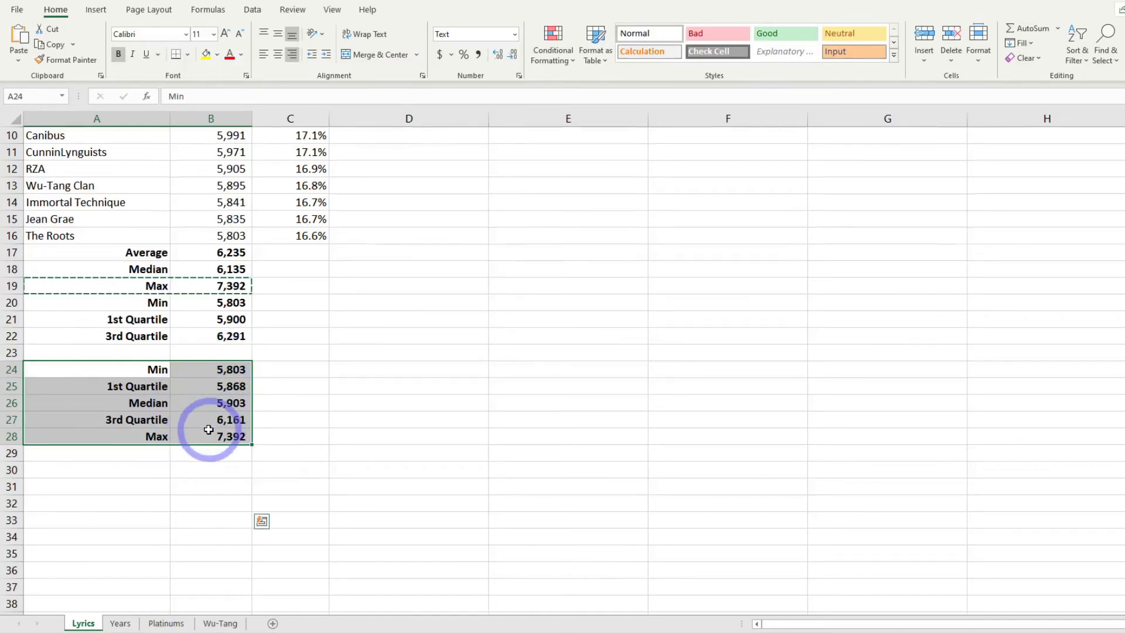
scroll(209, 430, up, 3)
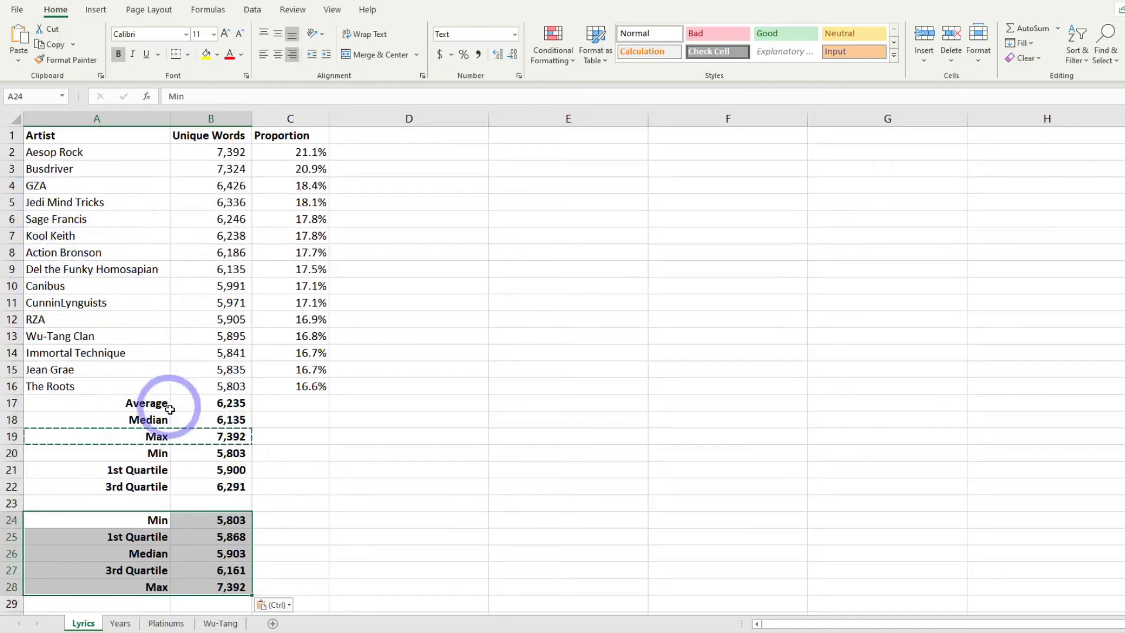
scroll(181, 427, down, 1)
scroll(176, 380, up, 1)
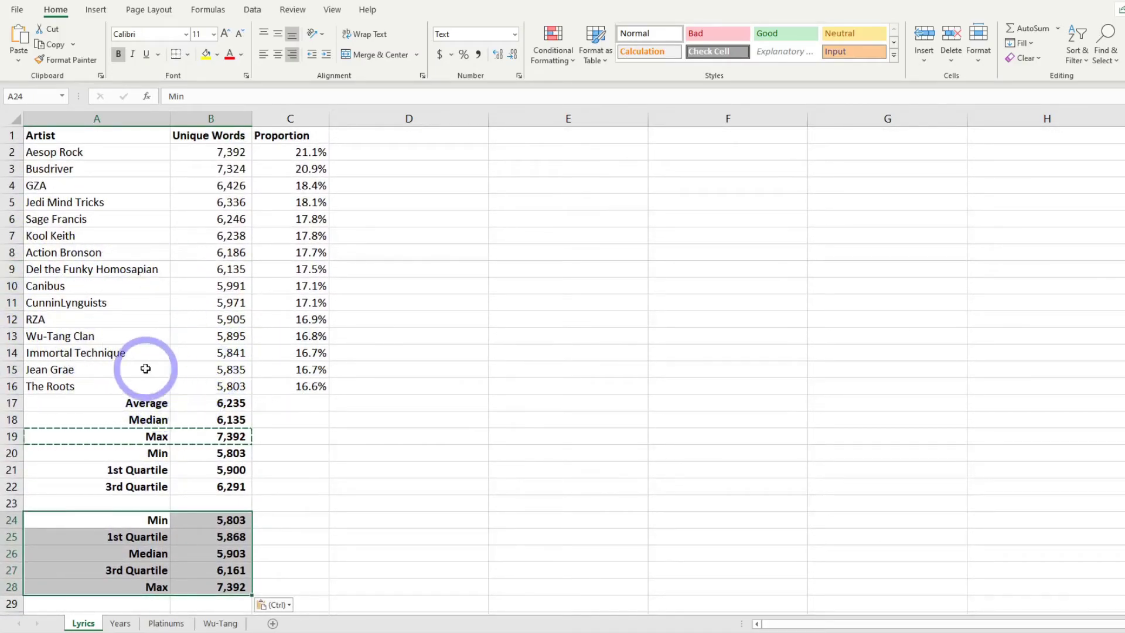
scroll(183, 464, down, 2)
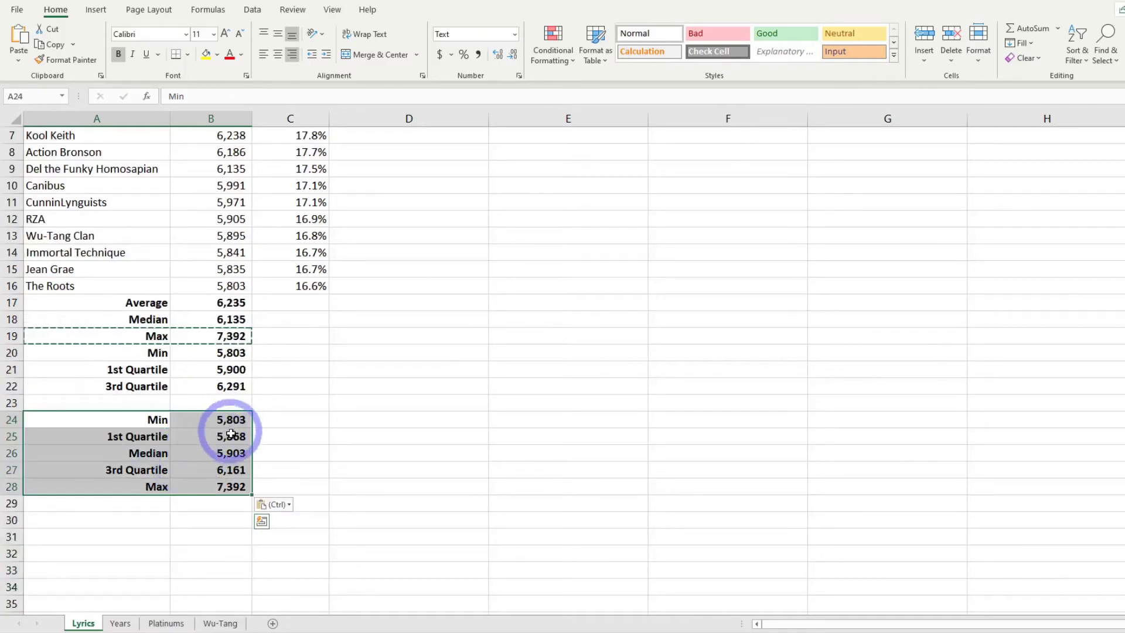
key(Escape)
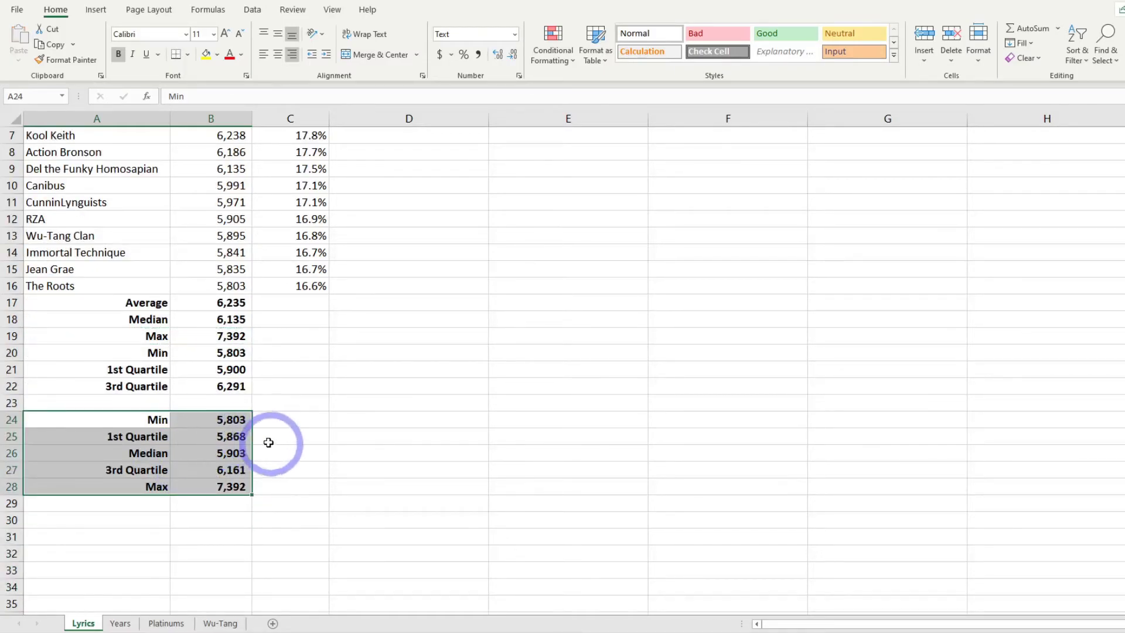
click(267, 422)
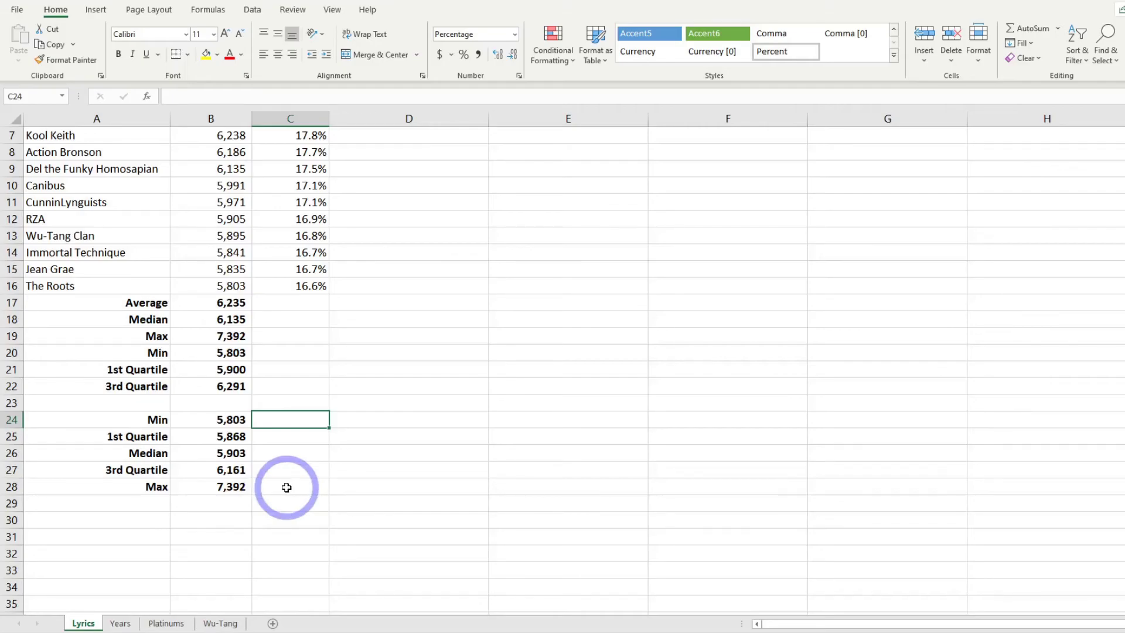
click(238, 502)
Delete rows 17 to 23, which hold the original statistics and the blank row above the five-number summary.
scroll(258, 495, up, 2)
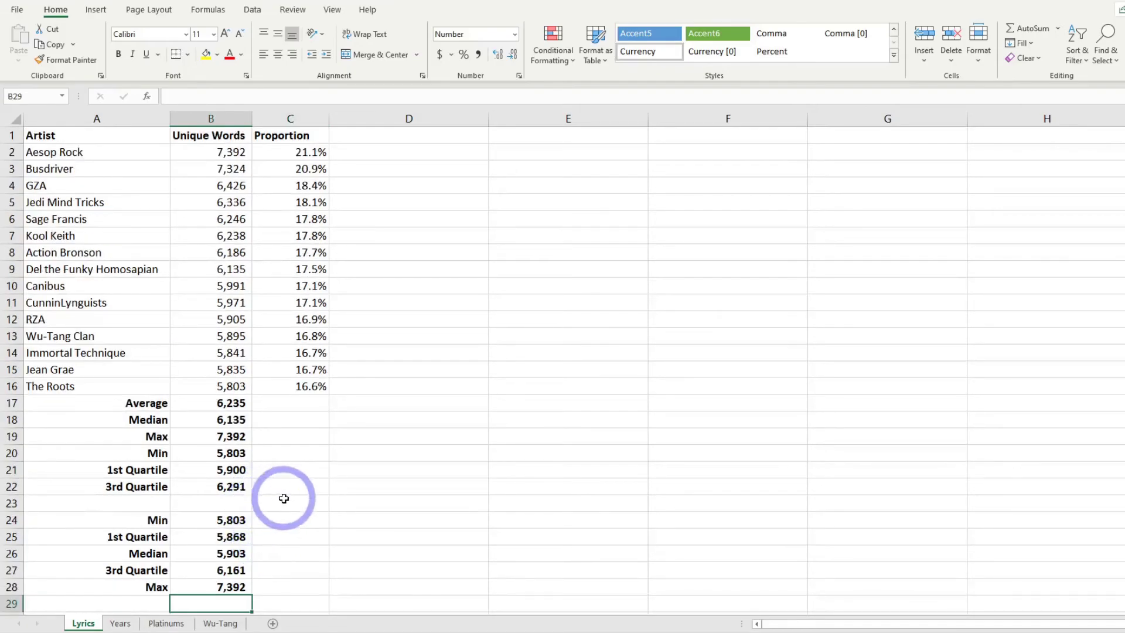
drag(11, 502, 6, 409)
right_click(6, 408)
click(55, 535)
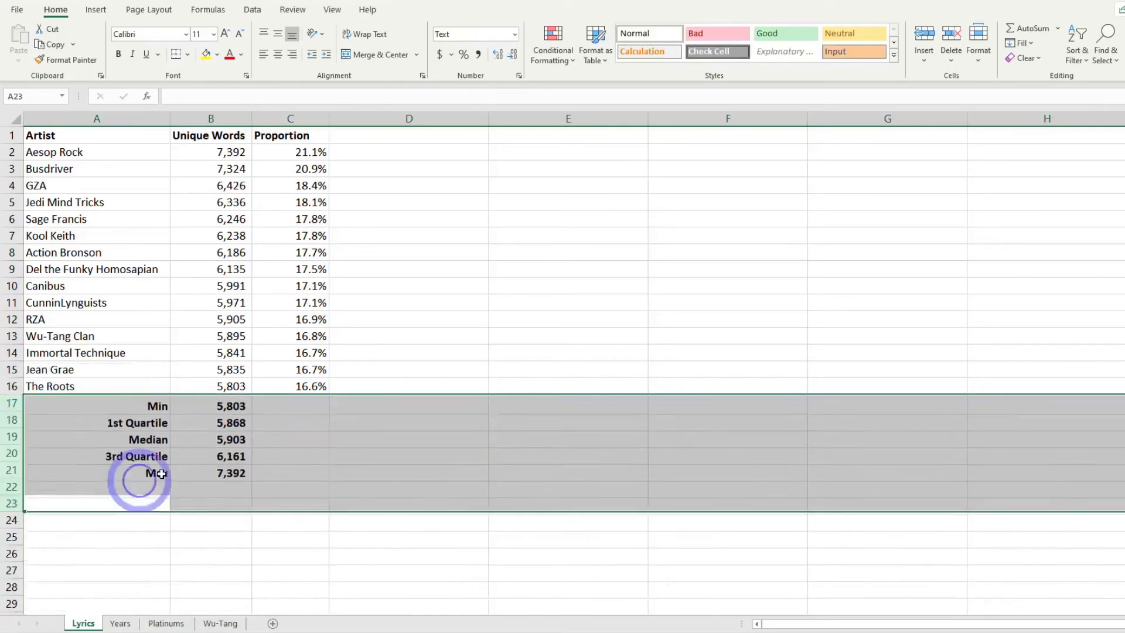
click(235, 519)
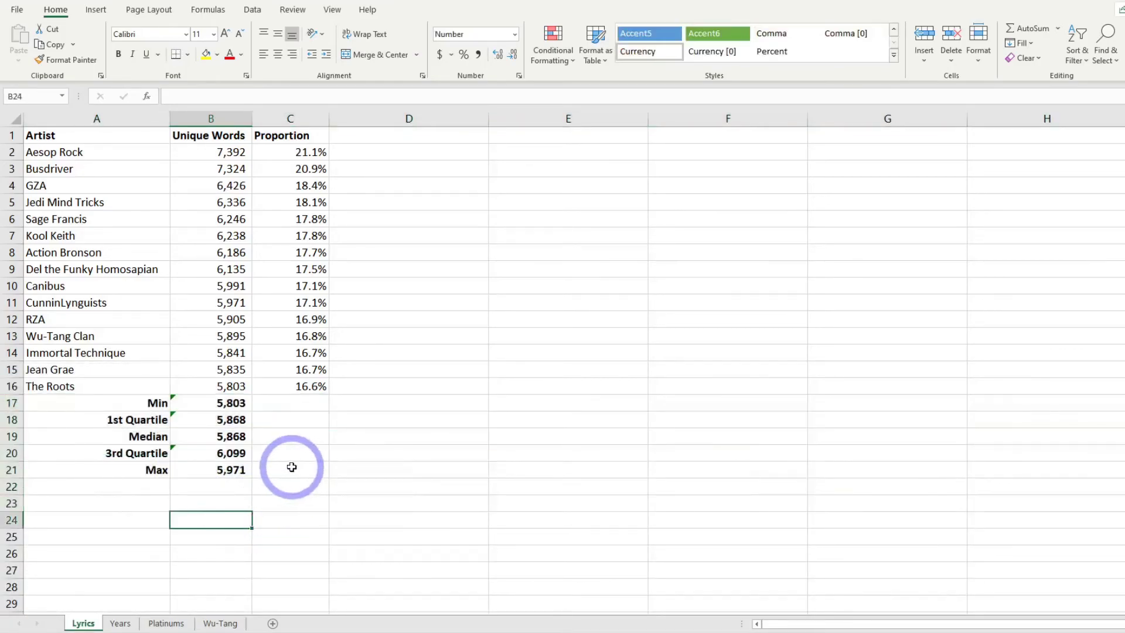
Calculate the minimum proportion in C17 with the formula =MIN(C2:C16) and make it bold.
click(306, 407)
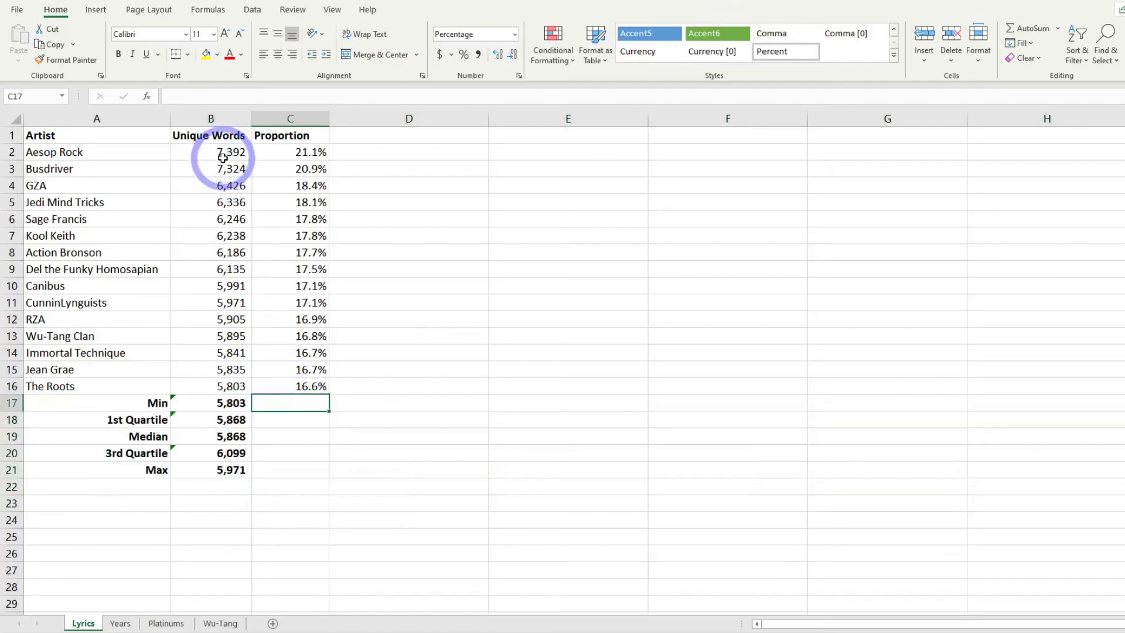
click(1057, 28)
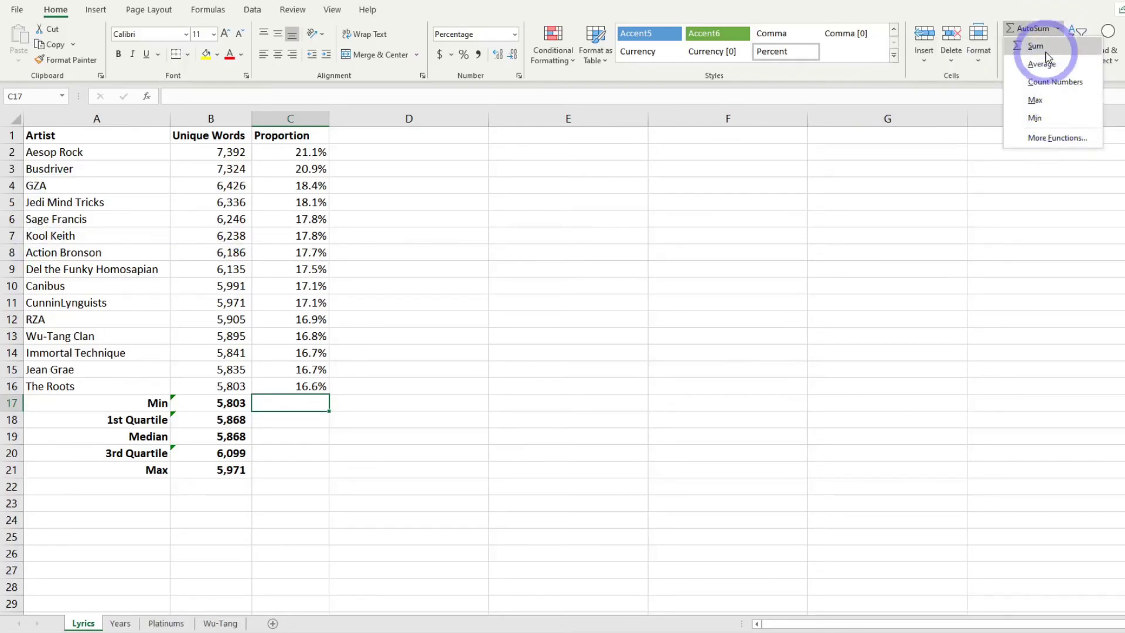
click(1033, 118)
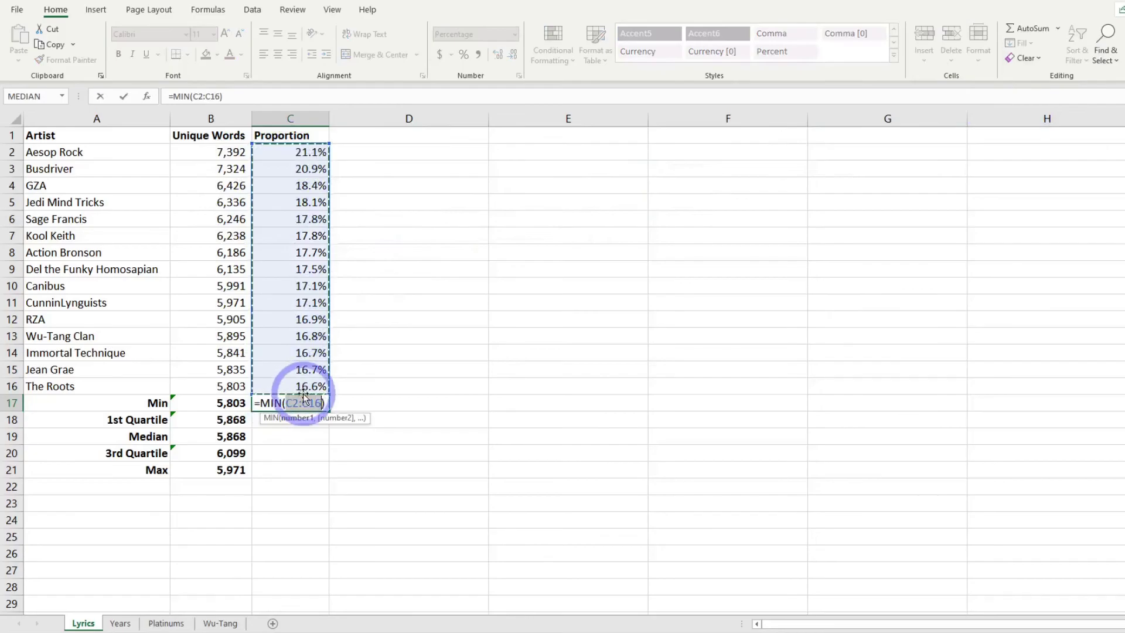
drag(225, 151, 227, 385)
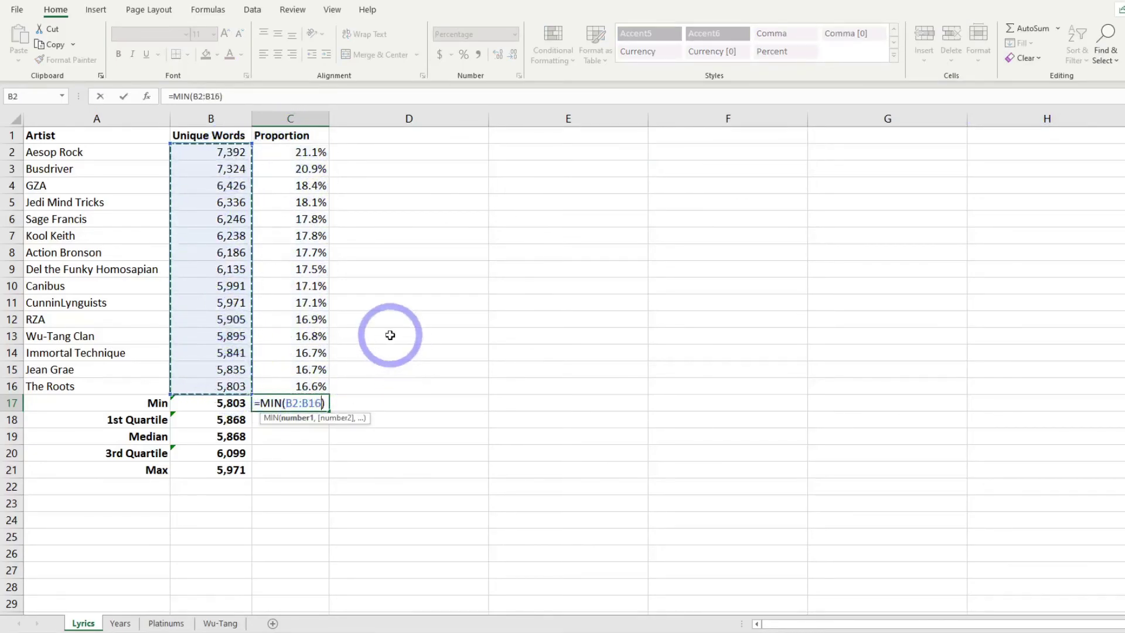
key(ctrl+z)
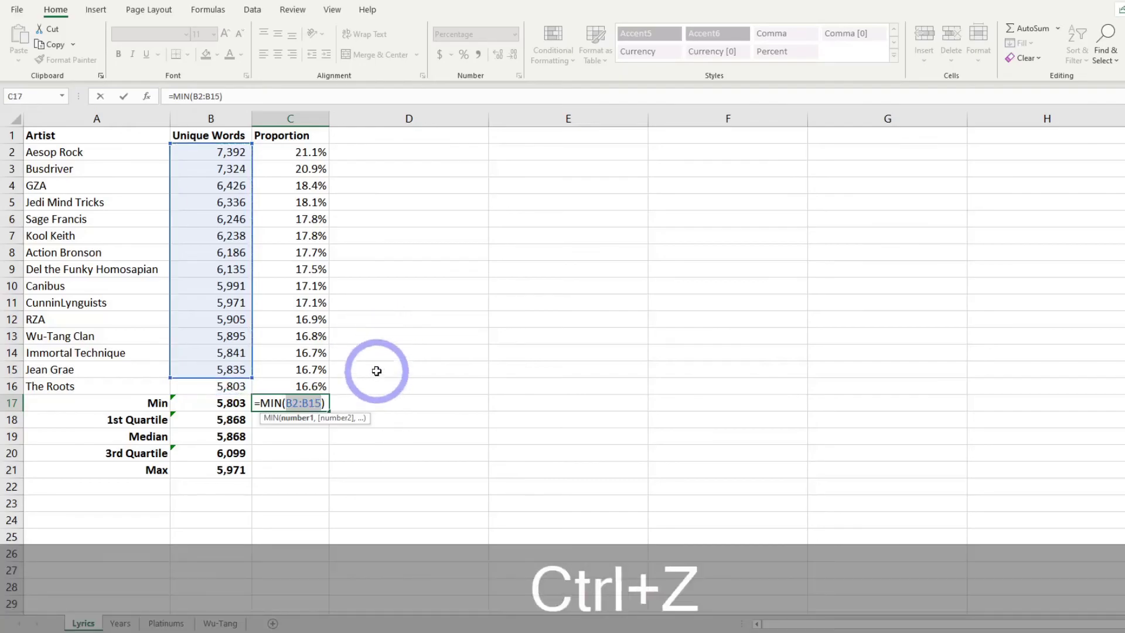
key(BackSpace)
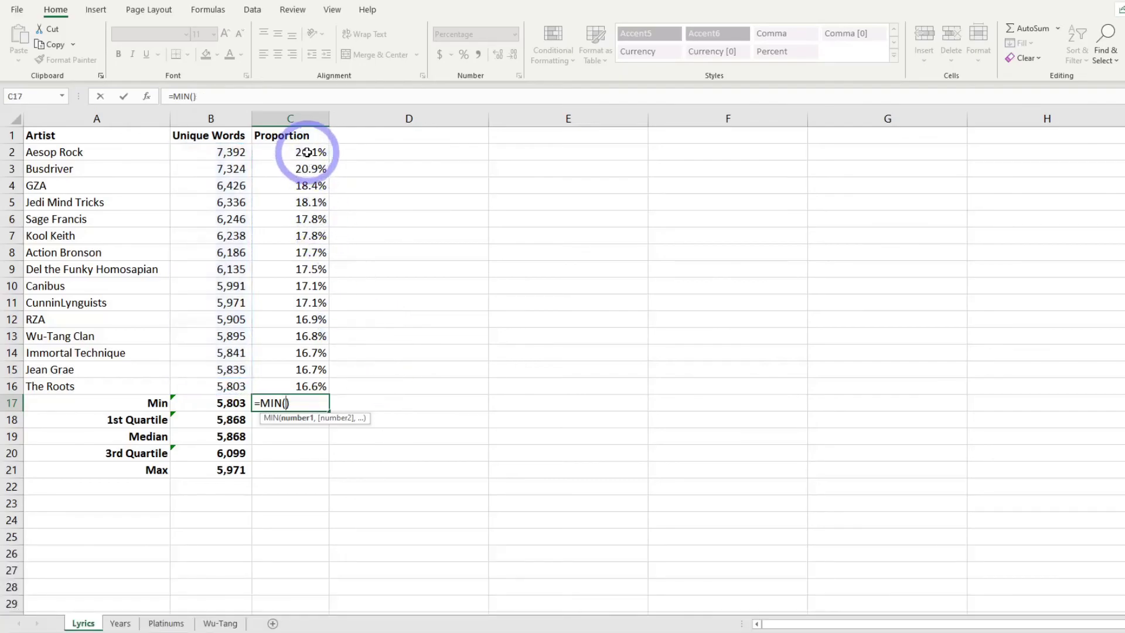
drag(307, 152, 292, 387)
key(Return)
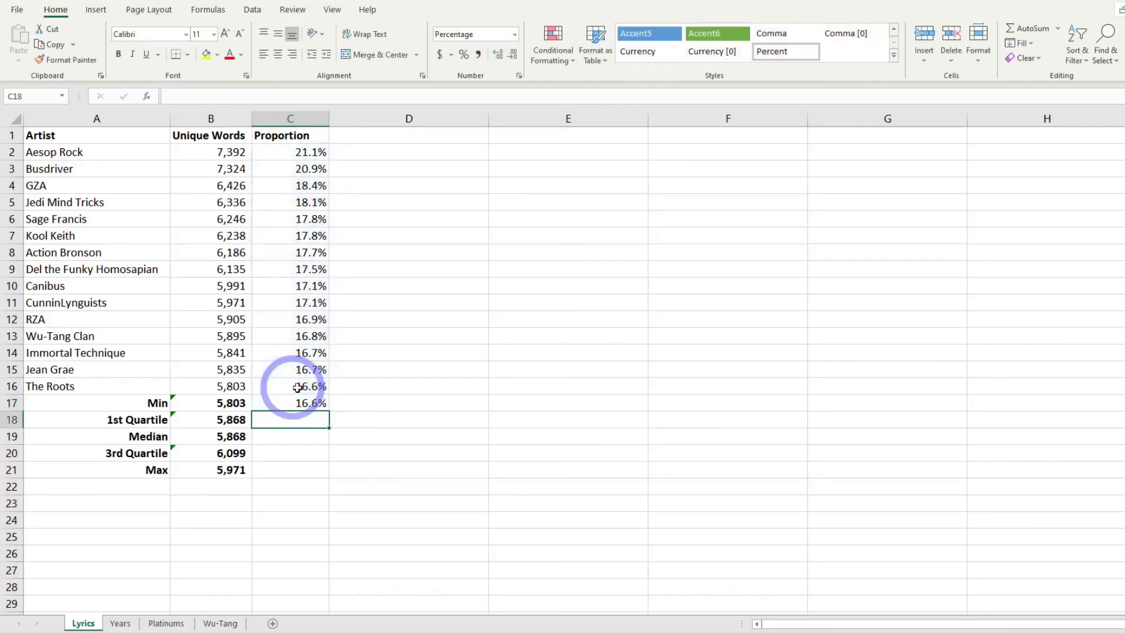
click(313, 403)
key(ctrl+b)
click(314, 418)
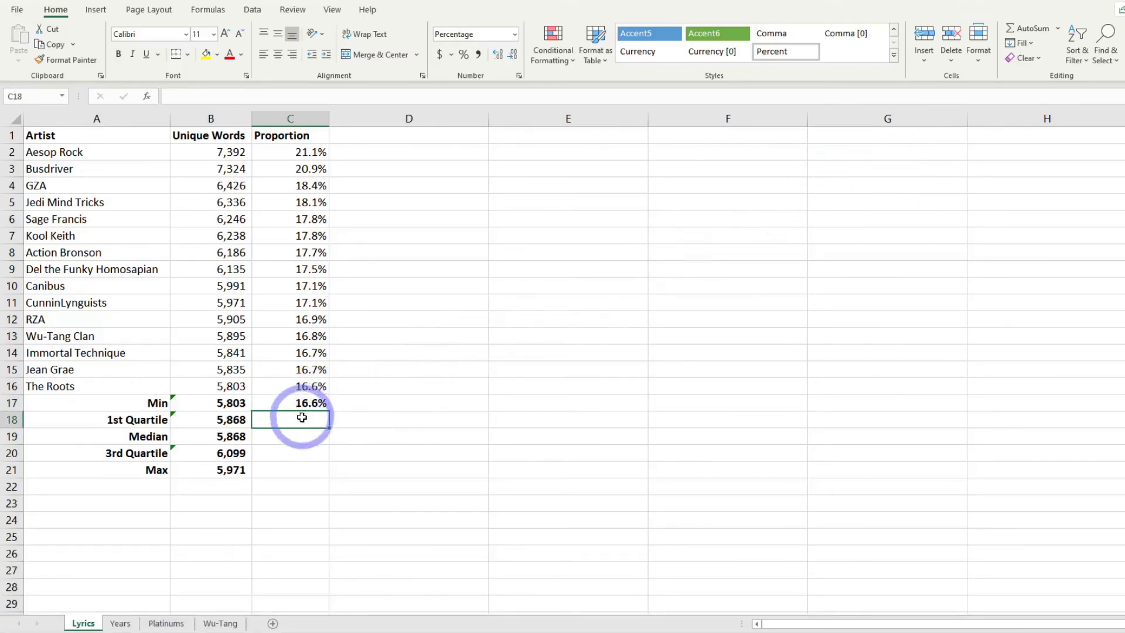
click(1058, 28)
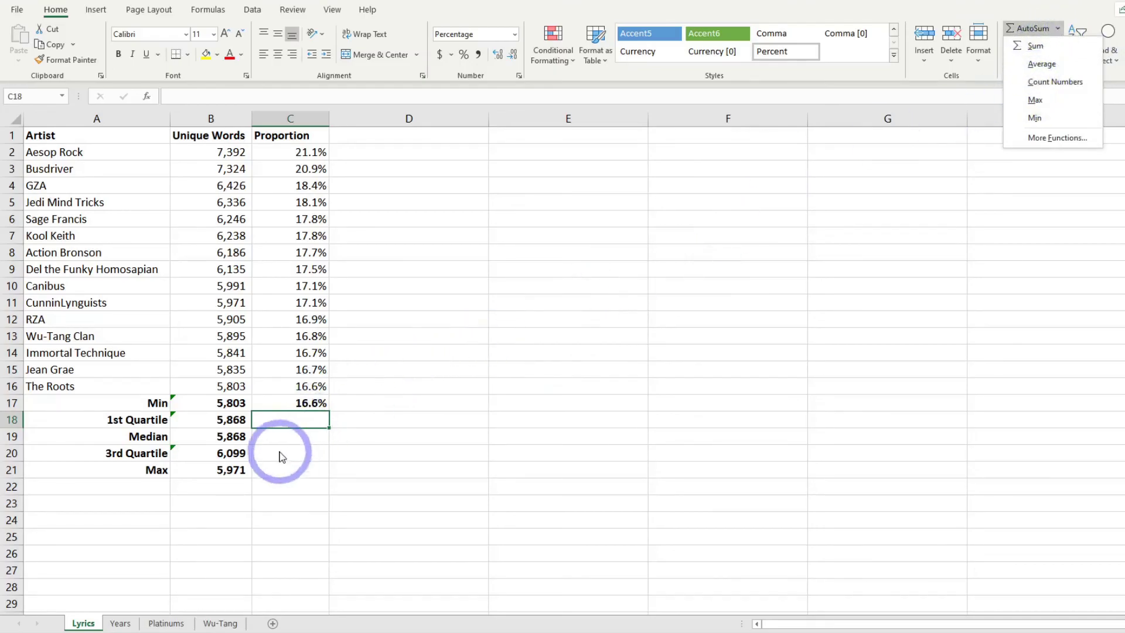
click(305, 442)
click(301, 437)
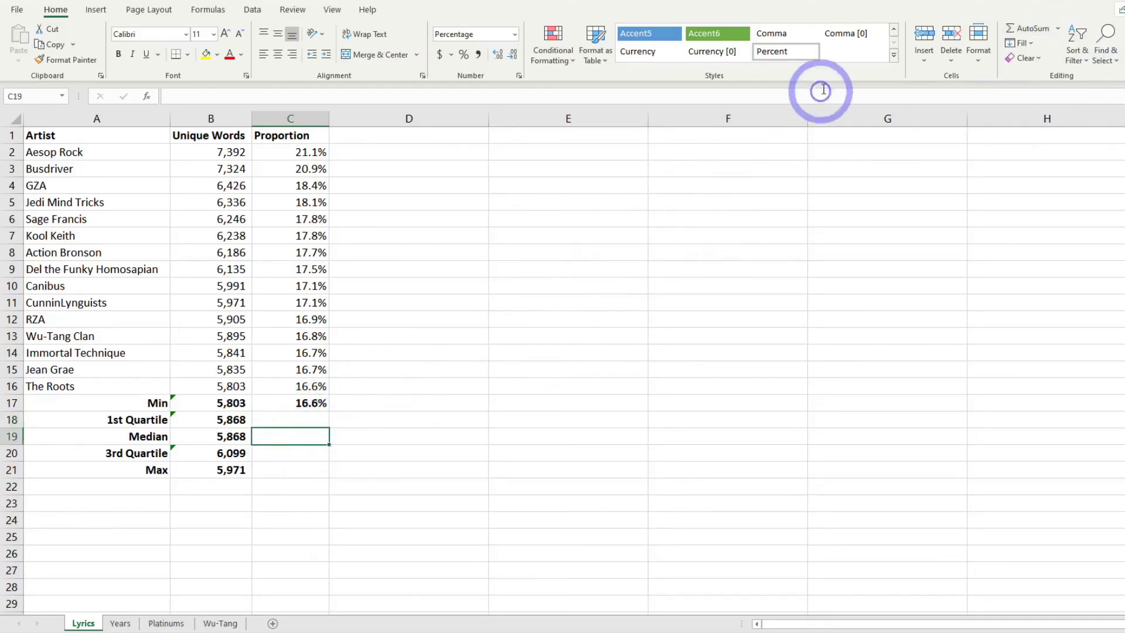
click(1058, 30)
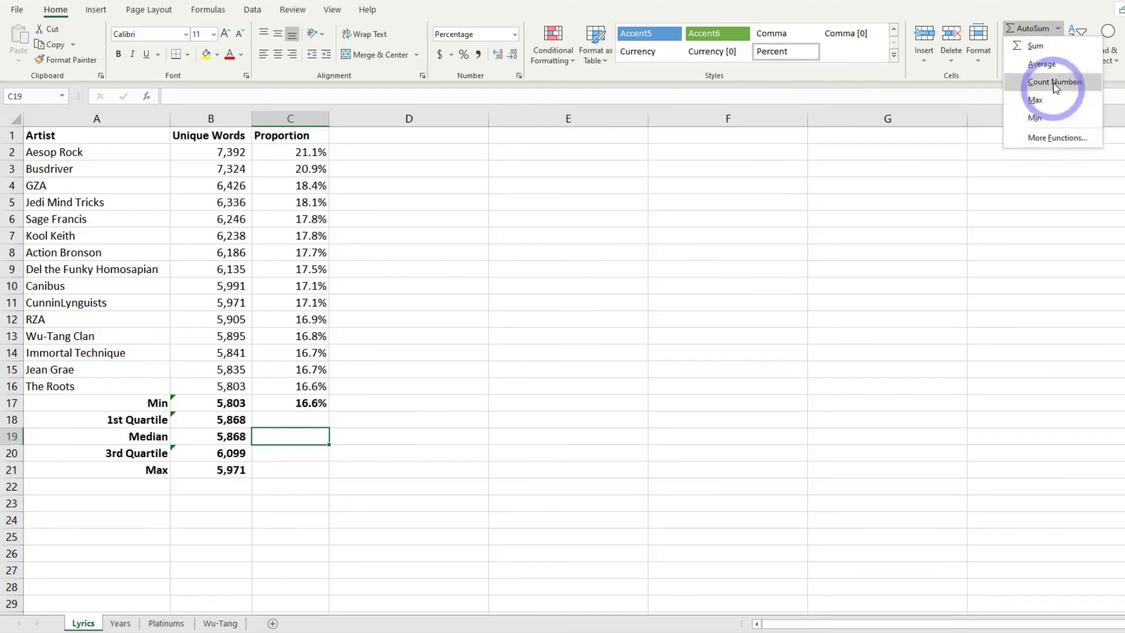
Calculate the maximum proportion in C21 with the formula =MAX(C2:C16).
click(296, 472)
click(296, 470)
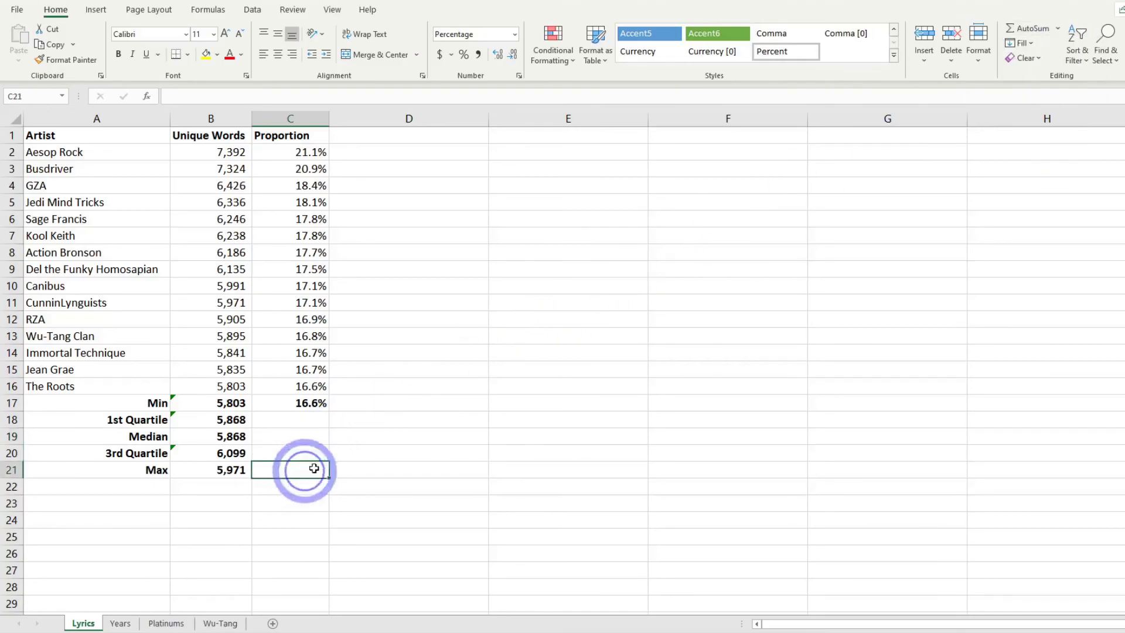
click(1057, 29)
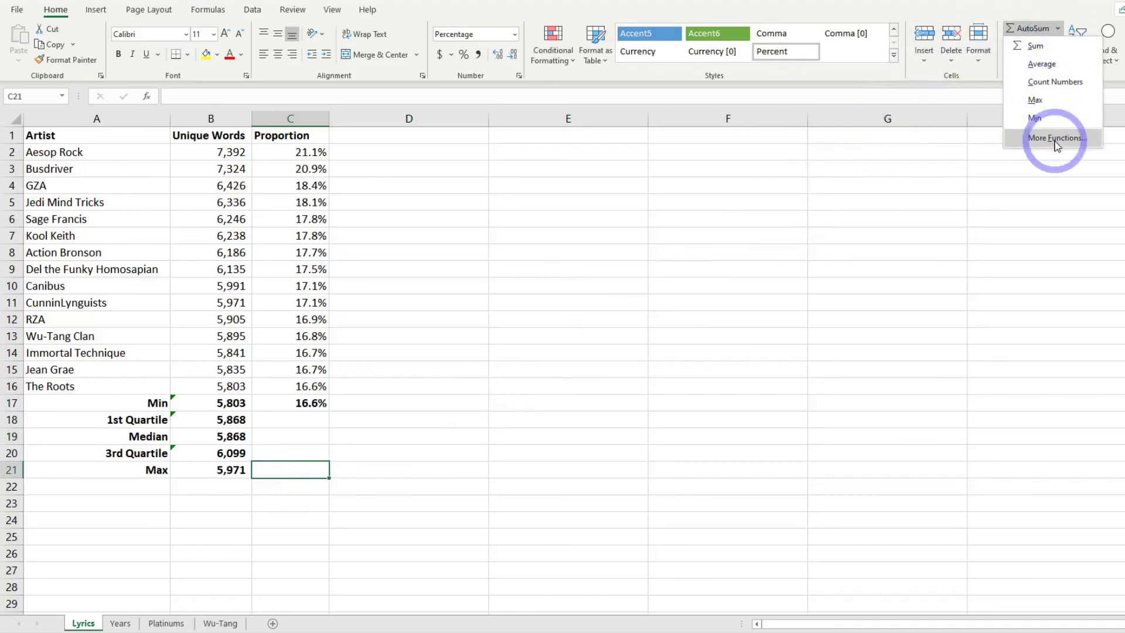
click(1035, 100)
drag(306, 168, 303, 385)
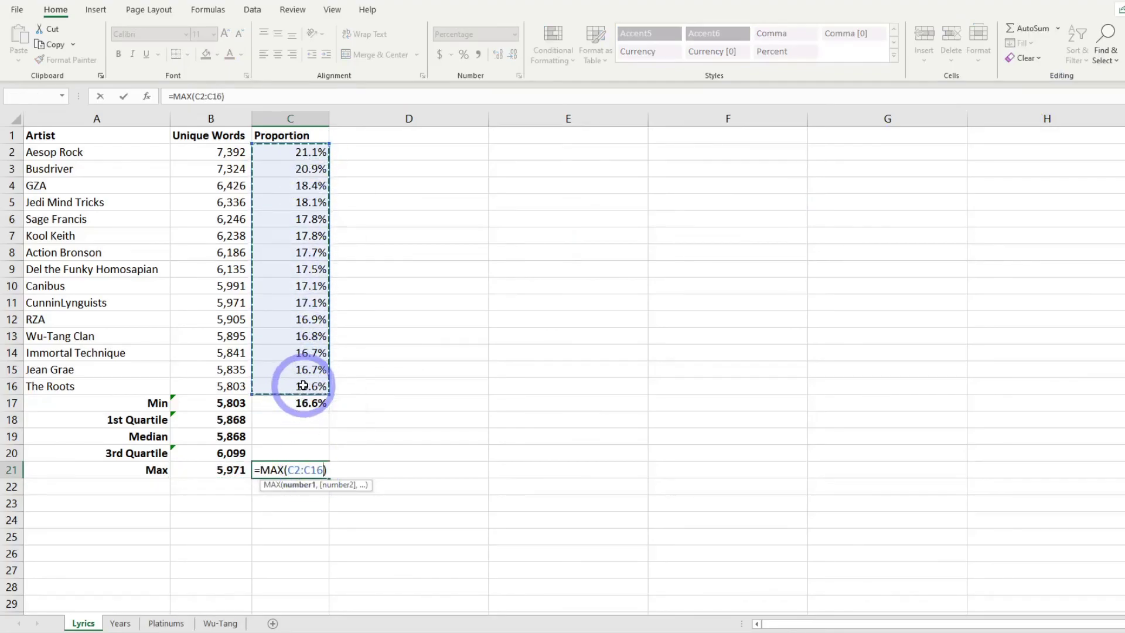
key(Return)
Calculate the median proportion in C19 with the formula =MEDIAN(C2:C16).
click(304, 442)
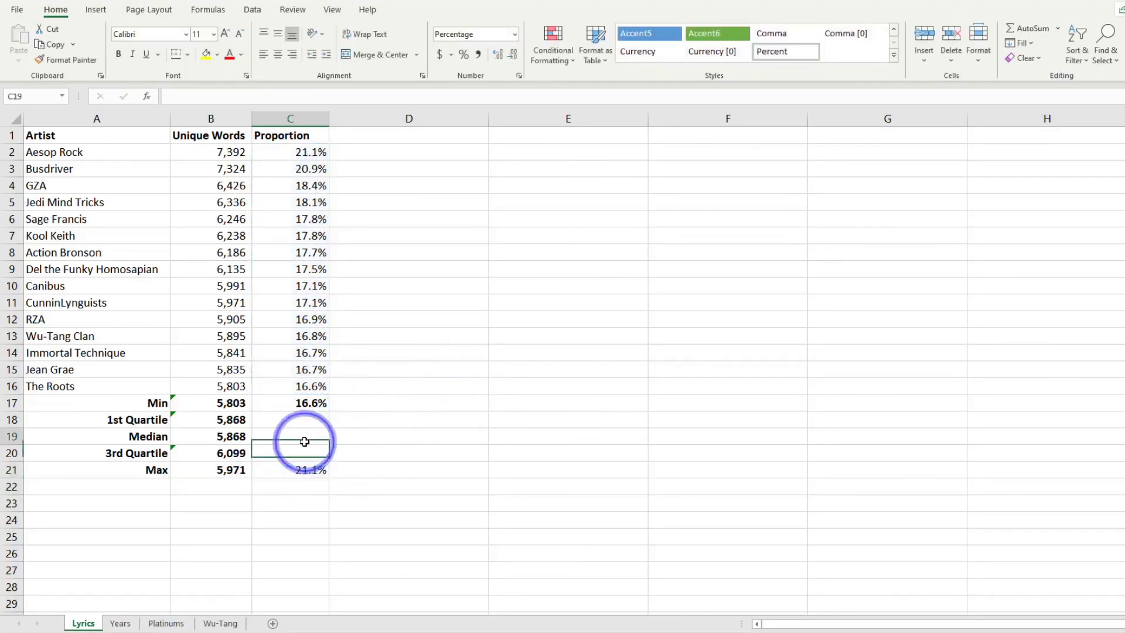
text(=ME)
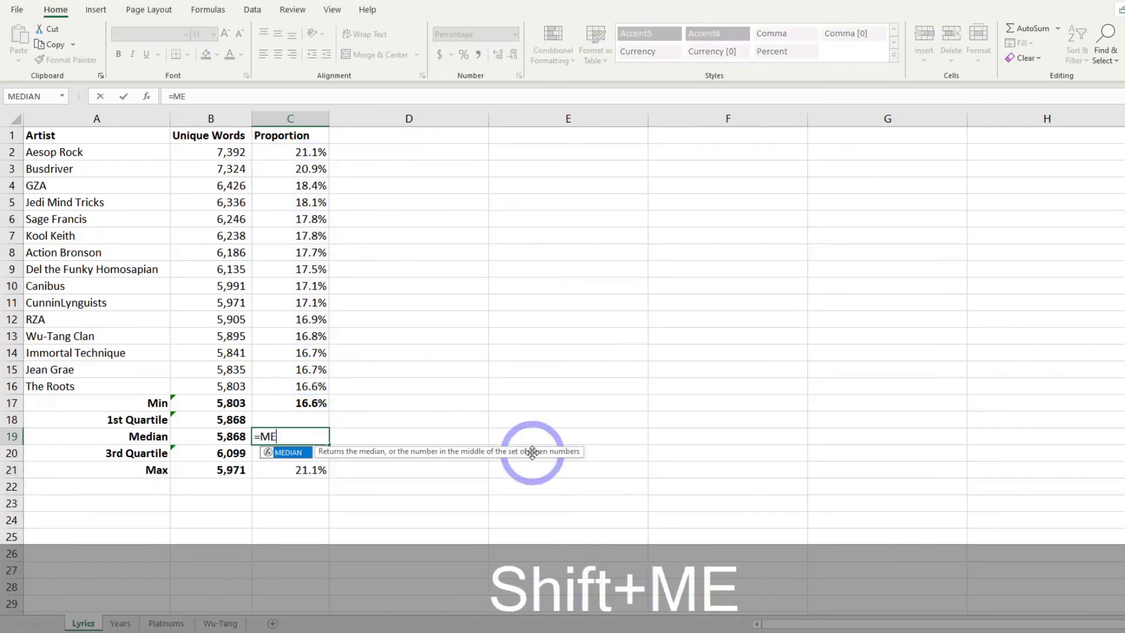
text(DIAN()
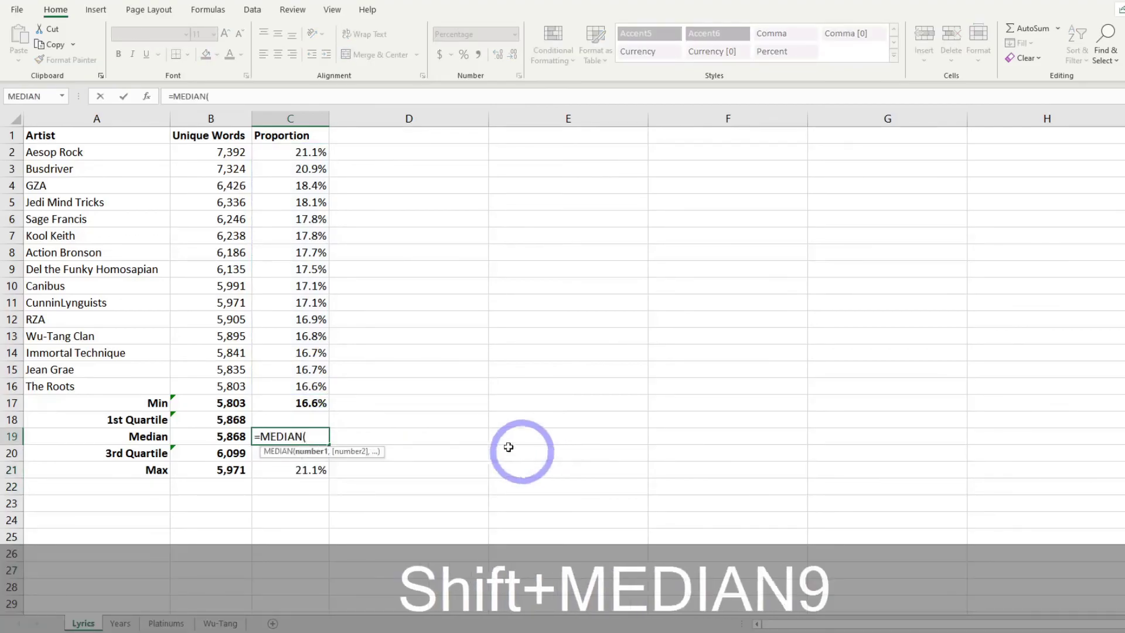
drag(293, 151, 309, 381)
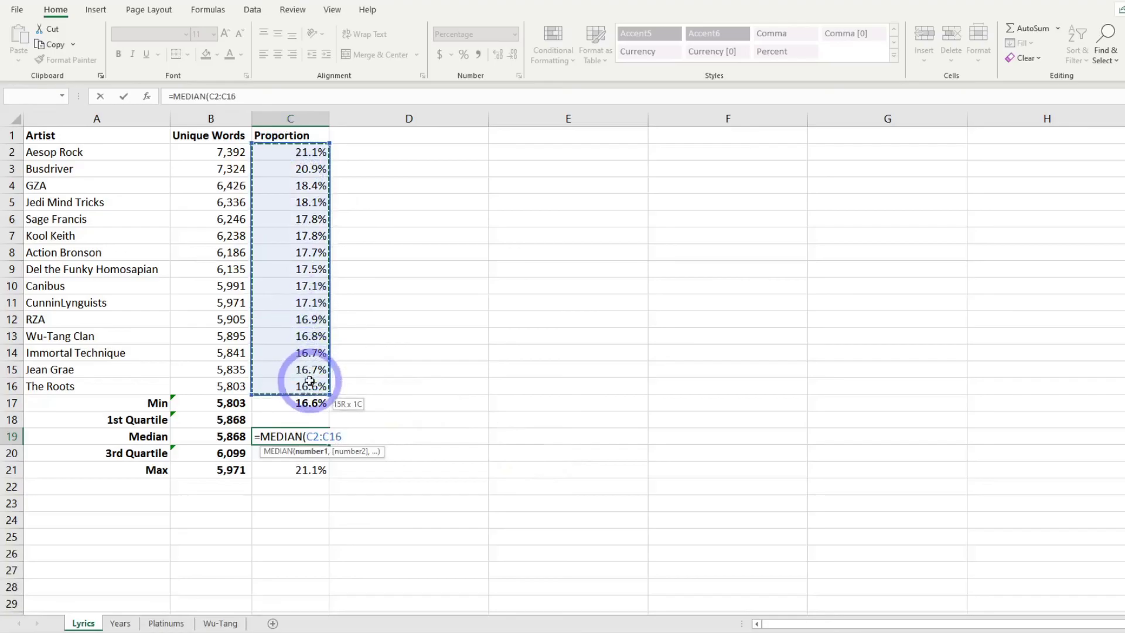
text())
key(Return)
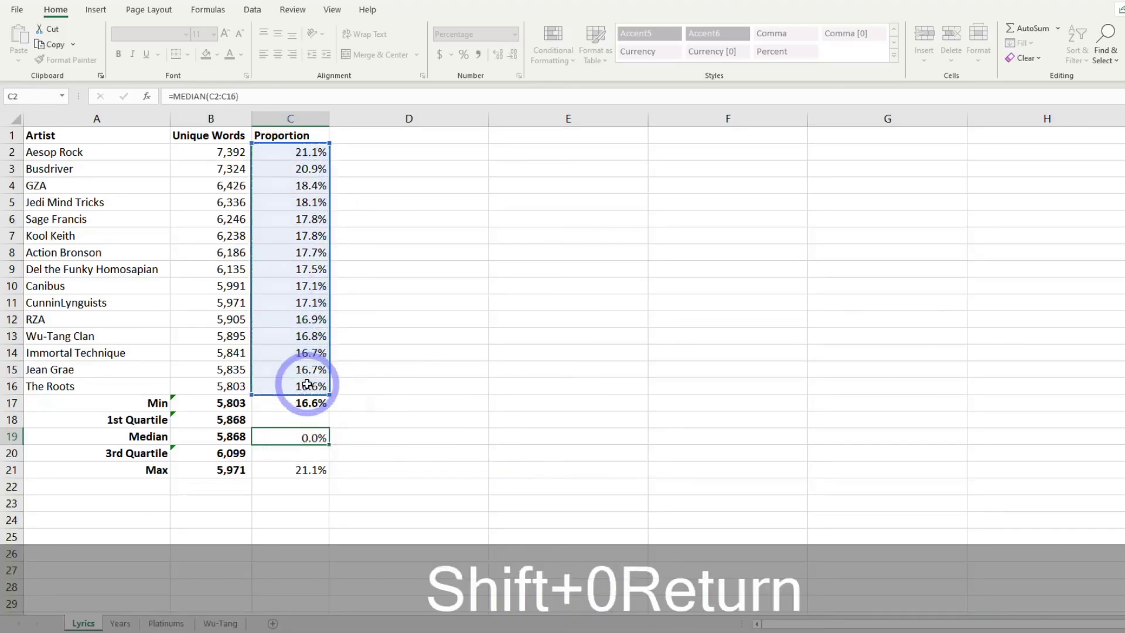
Make the median proportion in C19 and the maximum proportion in C21 bold.
click(316, 436)
key(ctrl+b)
click(306, 475)
key(ctrl+b)
click(369, 469)
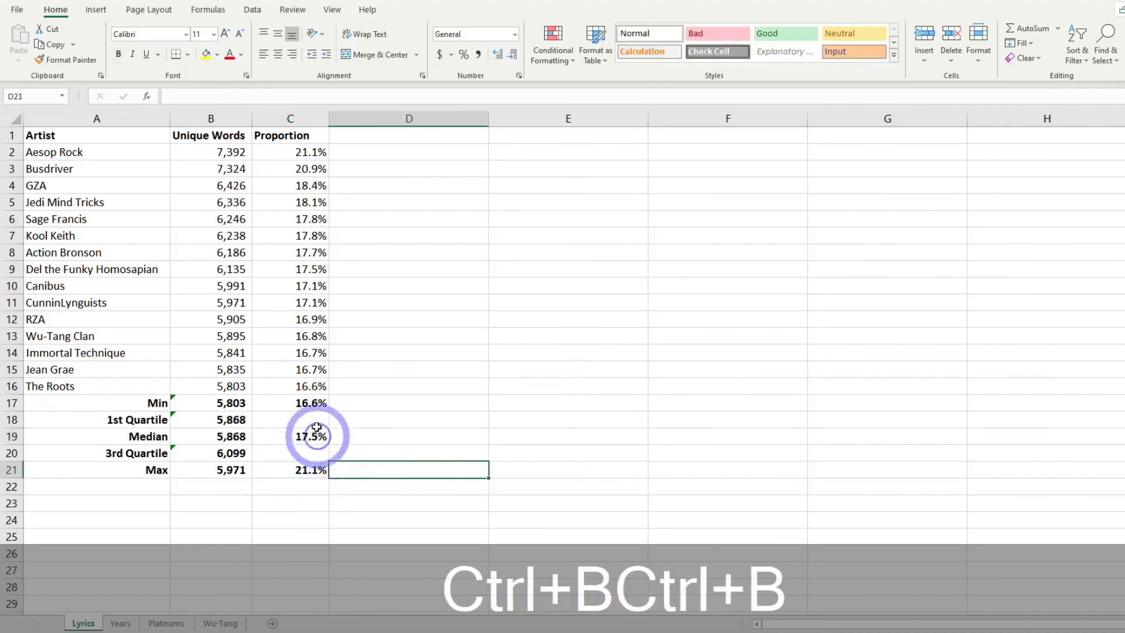
Compare the proportion statistics in C17:C21 with the artists' proportions in C2:C16.
drag(317, 402, 314, 462)
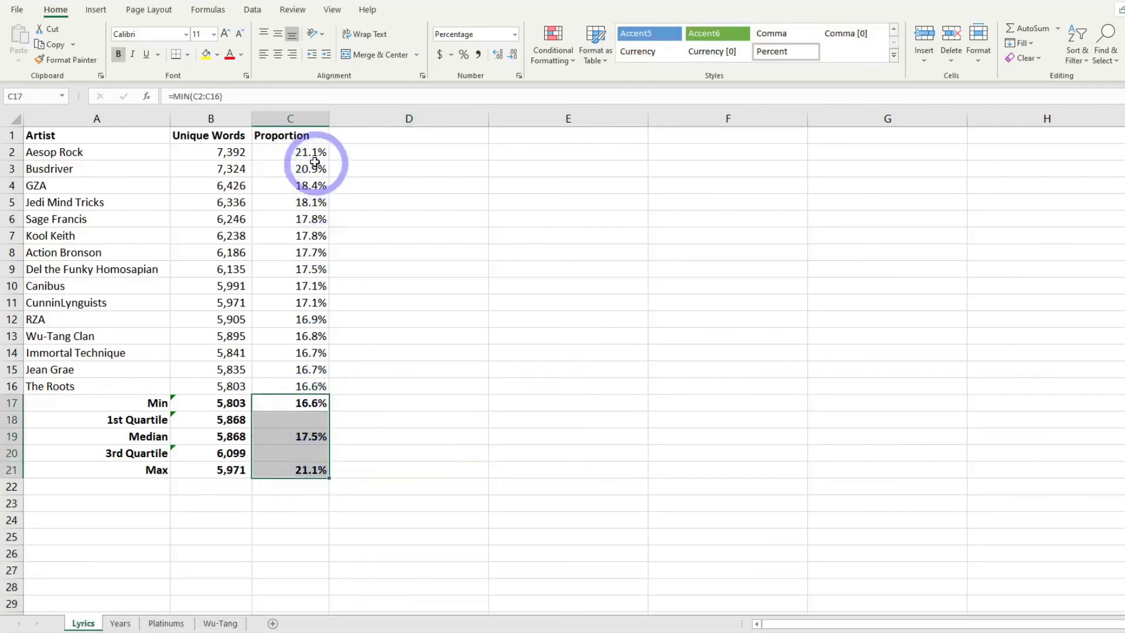
drag(312, 150, 312, 386)
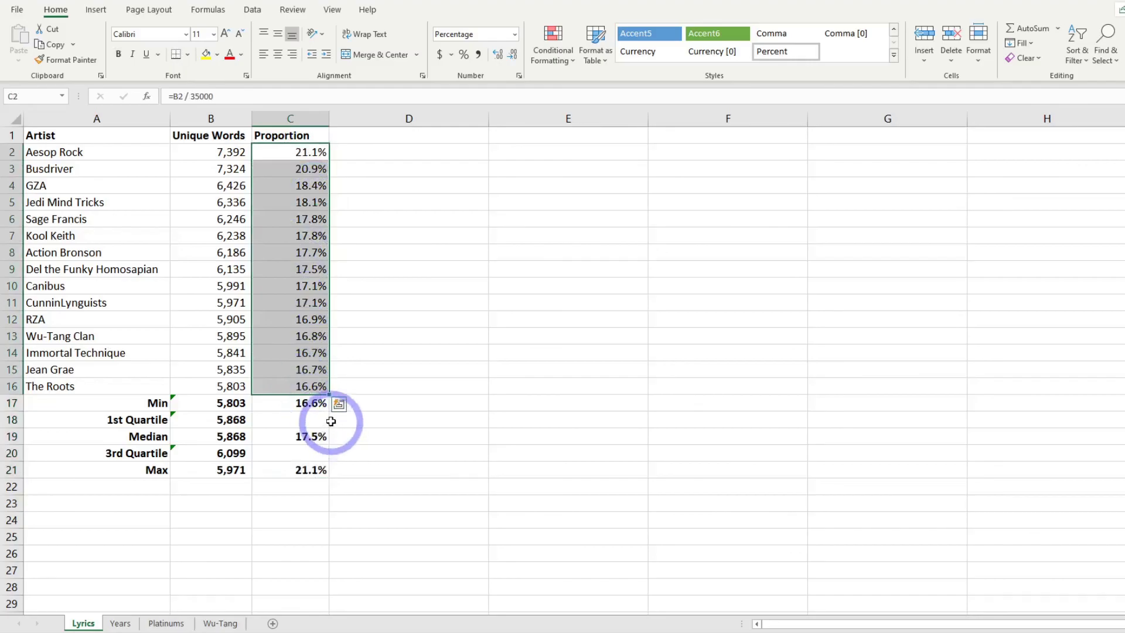
click(305, 488)
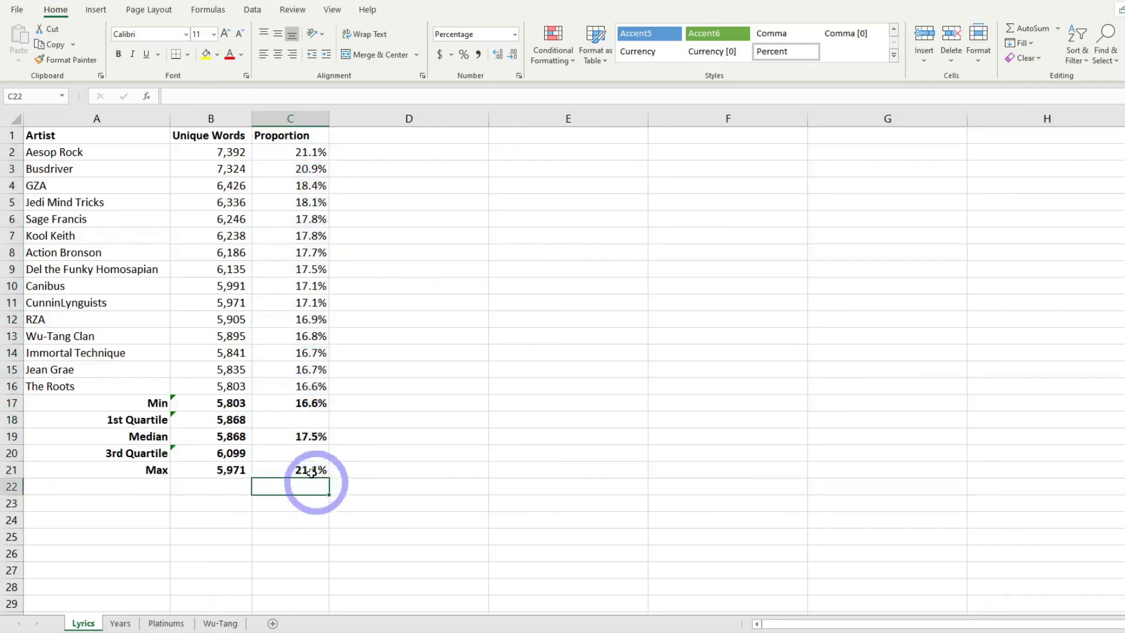